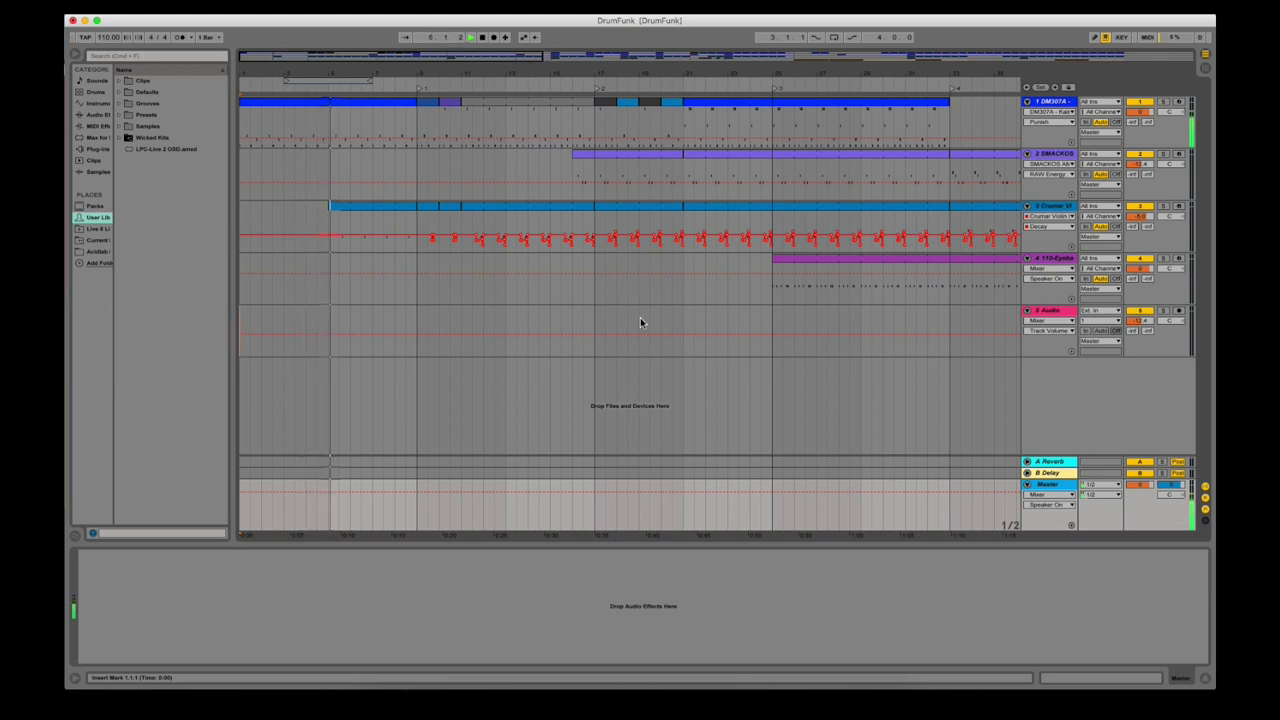
- Hide the Decay automation on the Crumar Violin track by setting its displayed automation device to None
{"action": "left_click", "coordinate": [1048, 218]}
{"action": "left_click", "coordinate": [1047, 225]}
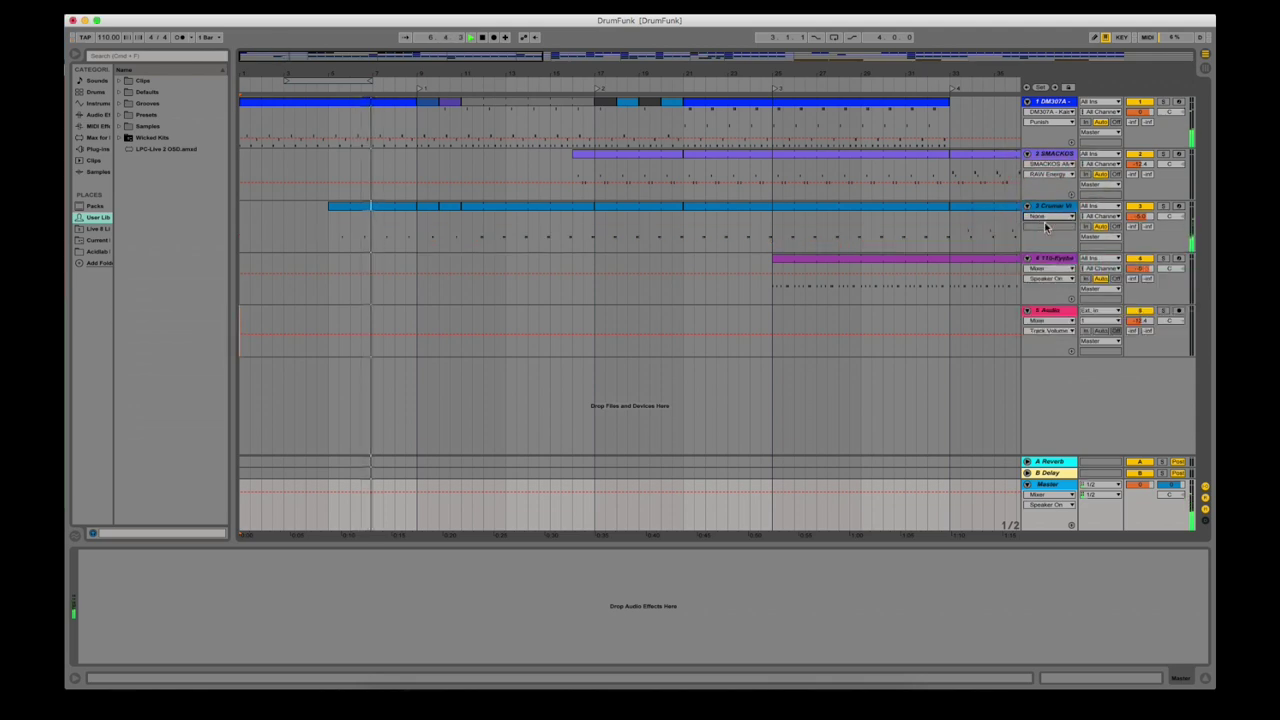
- Review the devices on the DM307A, Crumar Violin, SMACKOS and 110-Eyeballs tracks, including the 110-Eyeballs sample waveform
{"action": "left_click", "coordinate": [1058, 108]}
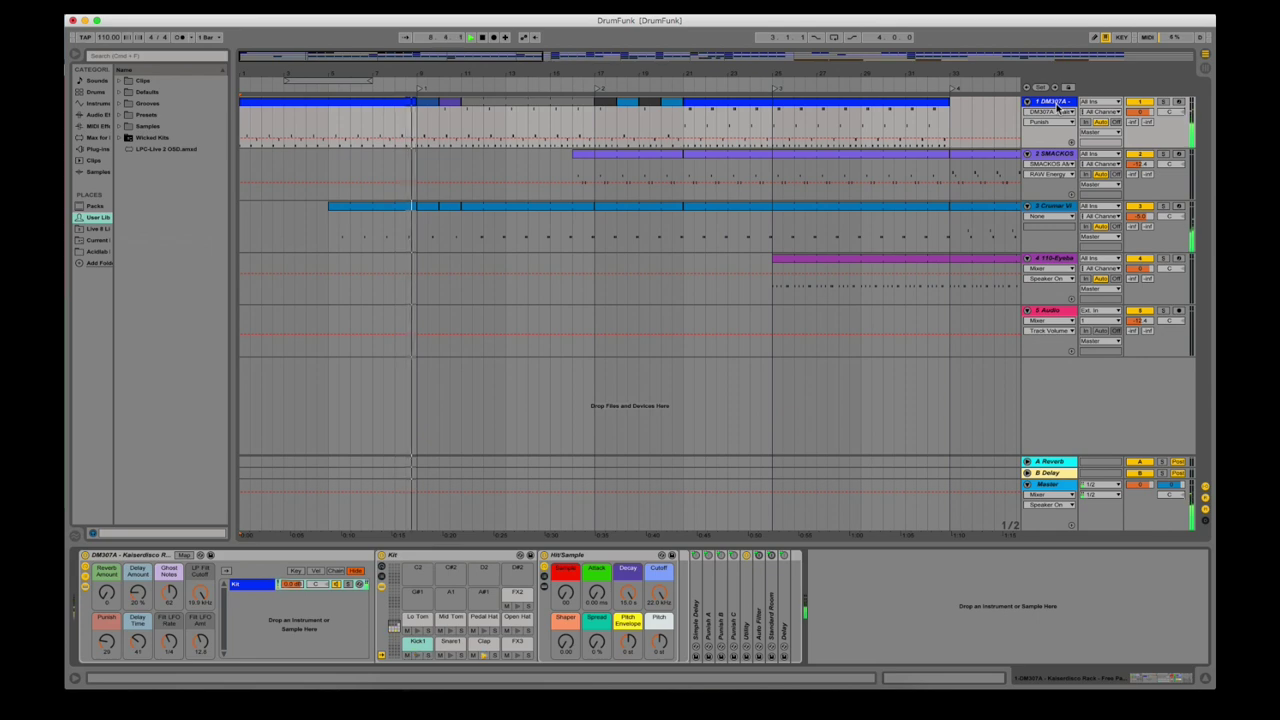
{"action": "left_click", "coordinate": [1052, 208]}
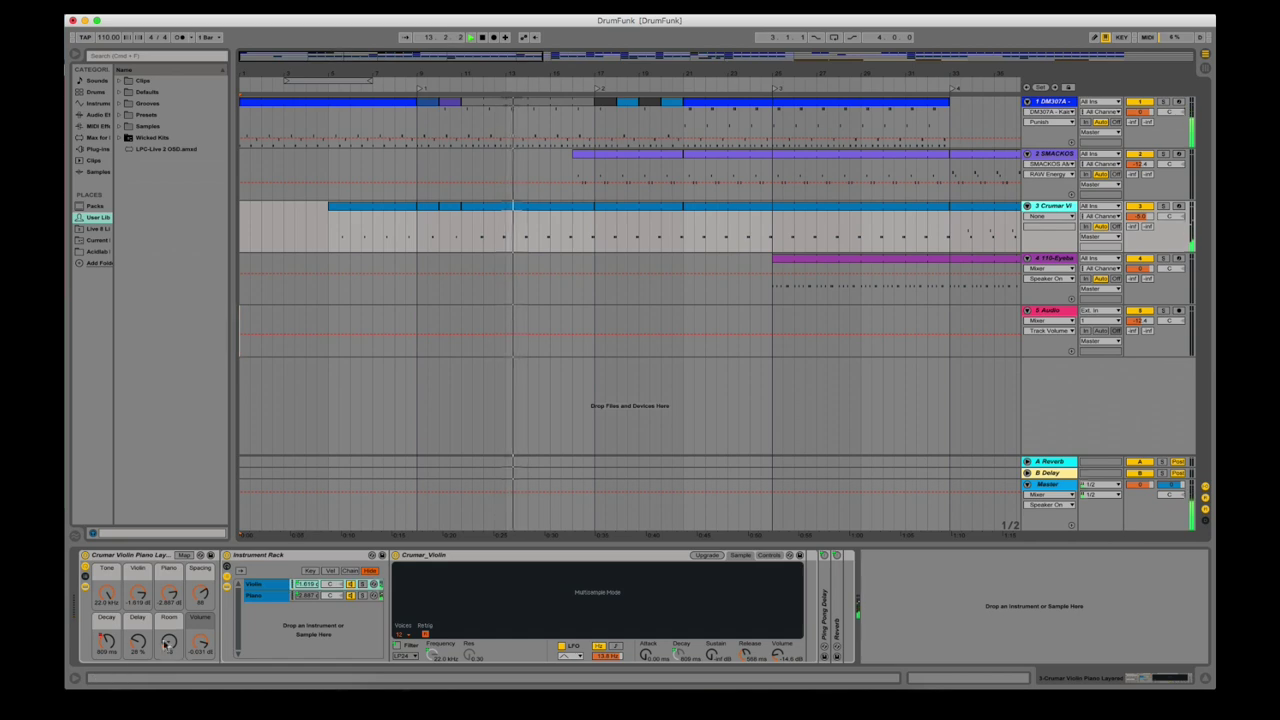
{"action": "left_click", "coordinate": [117, 655]}
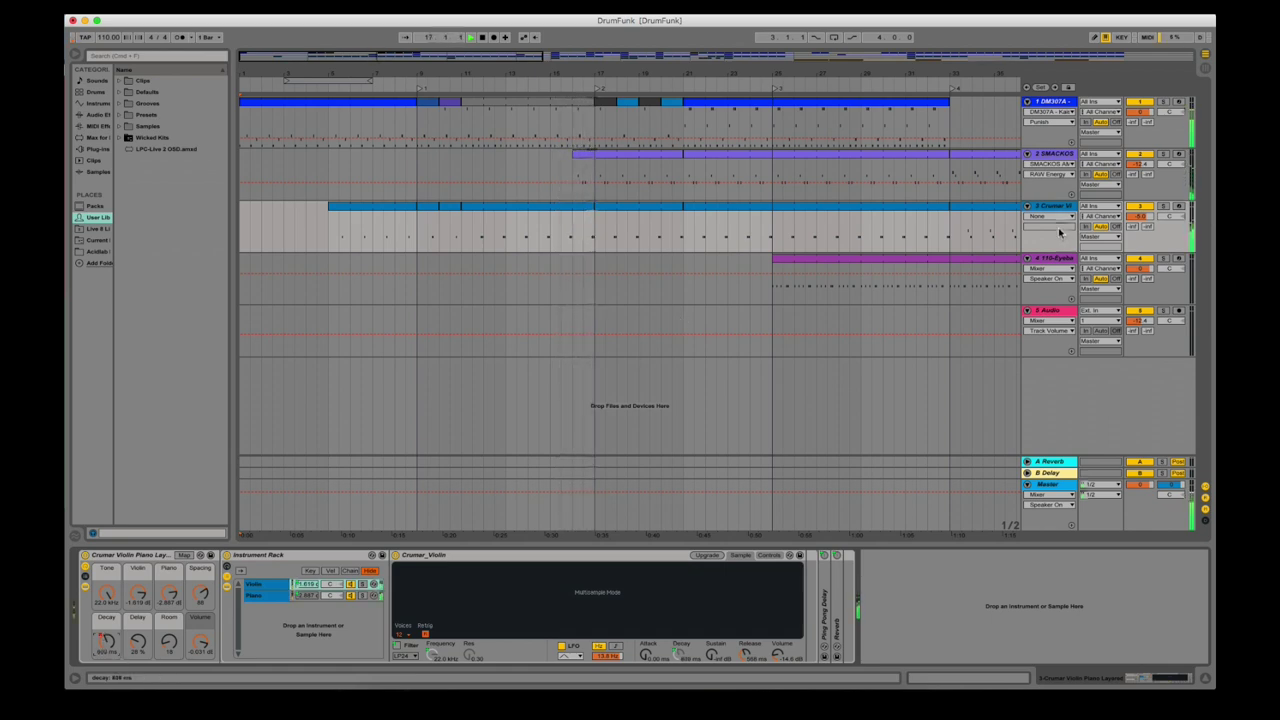
{"action": "left_click", "coordinate": [1050, 153]}
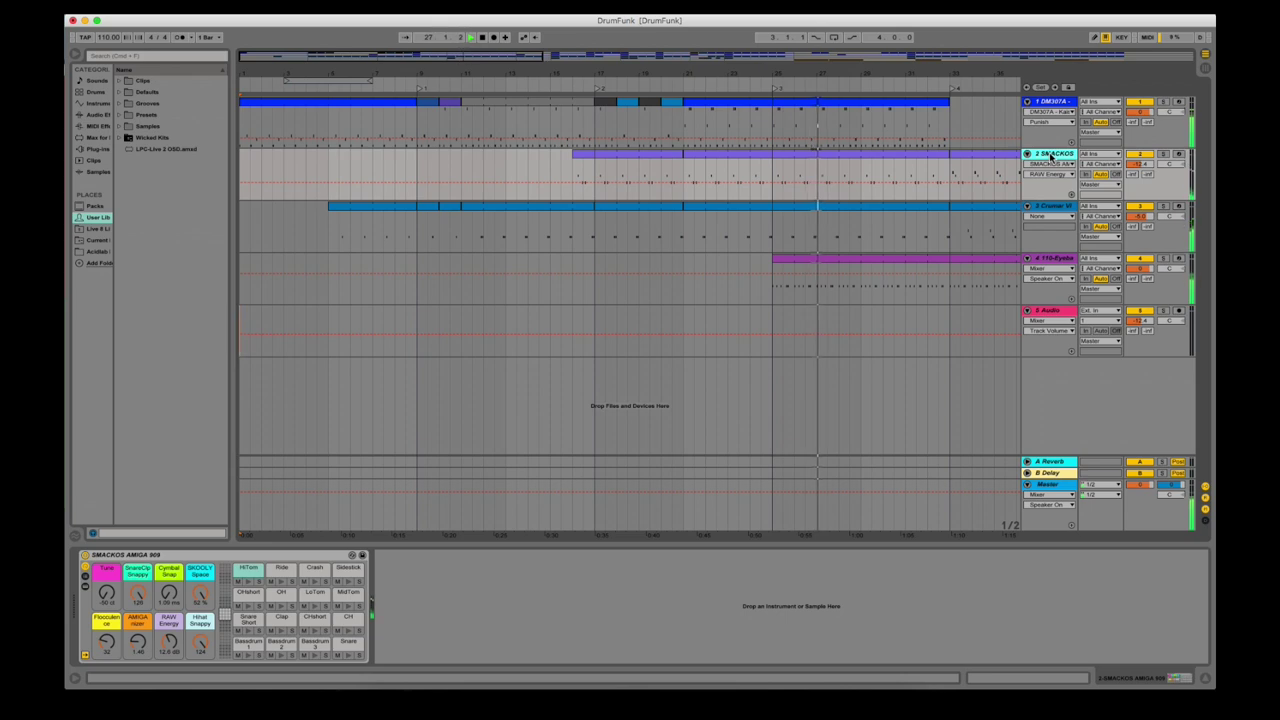
{"action": "left_click", "coordinate": [1052, 260]}
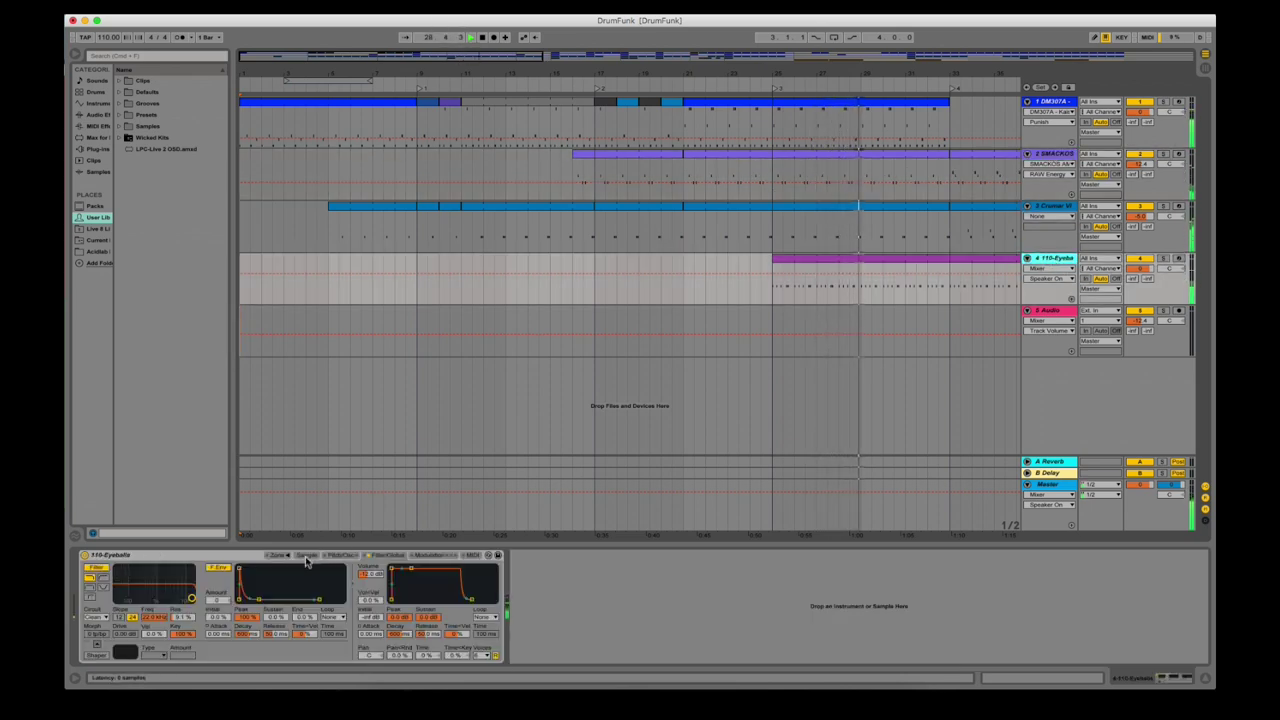
{"action": "left_click", "coordinate": [306, 558]}
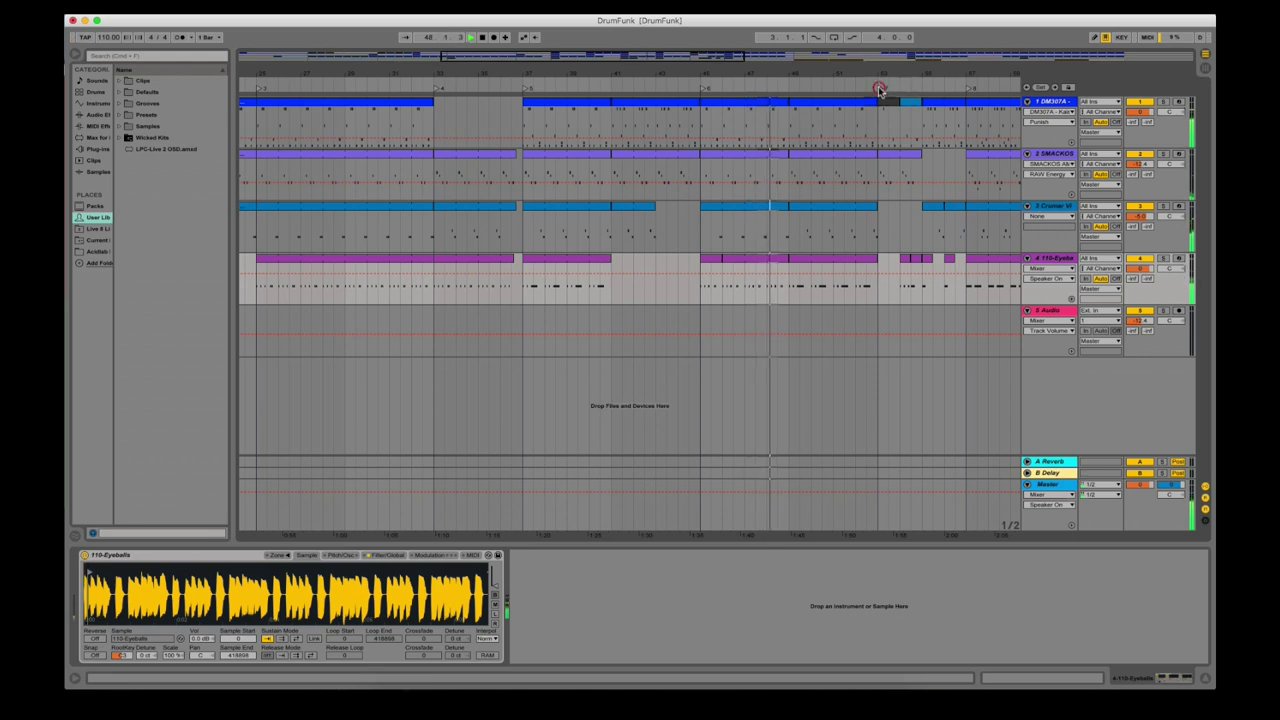
- Listen to the arrangement from locator 7 and look at the section that follows
{"action": "left_click", "coordinate": [881, 124]}
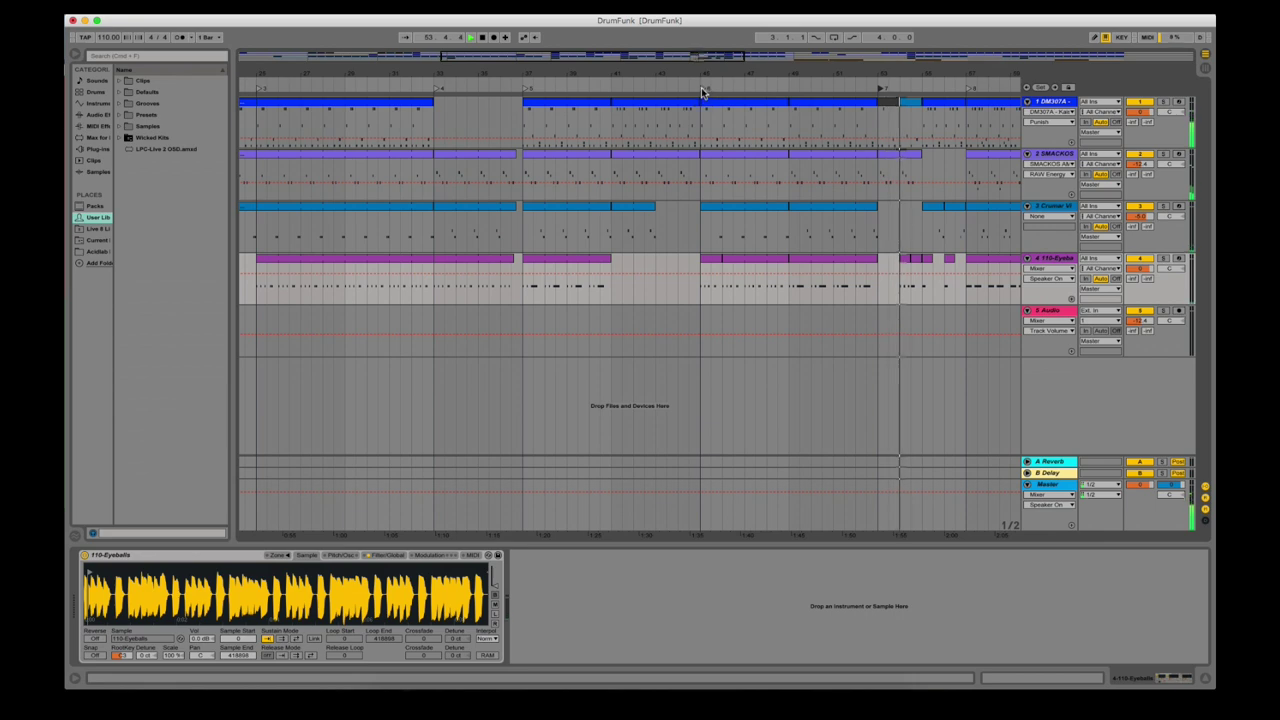
{"action": "scroll", "coordinate": [837, 271], "scroll_direction": "right", "scroll_amount": 3}
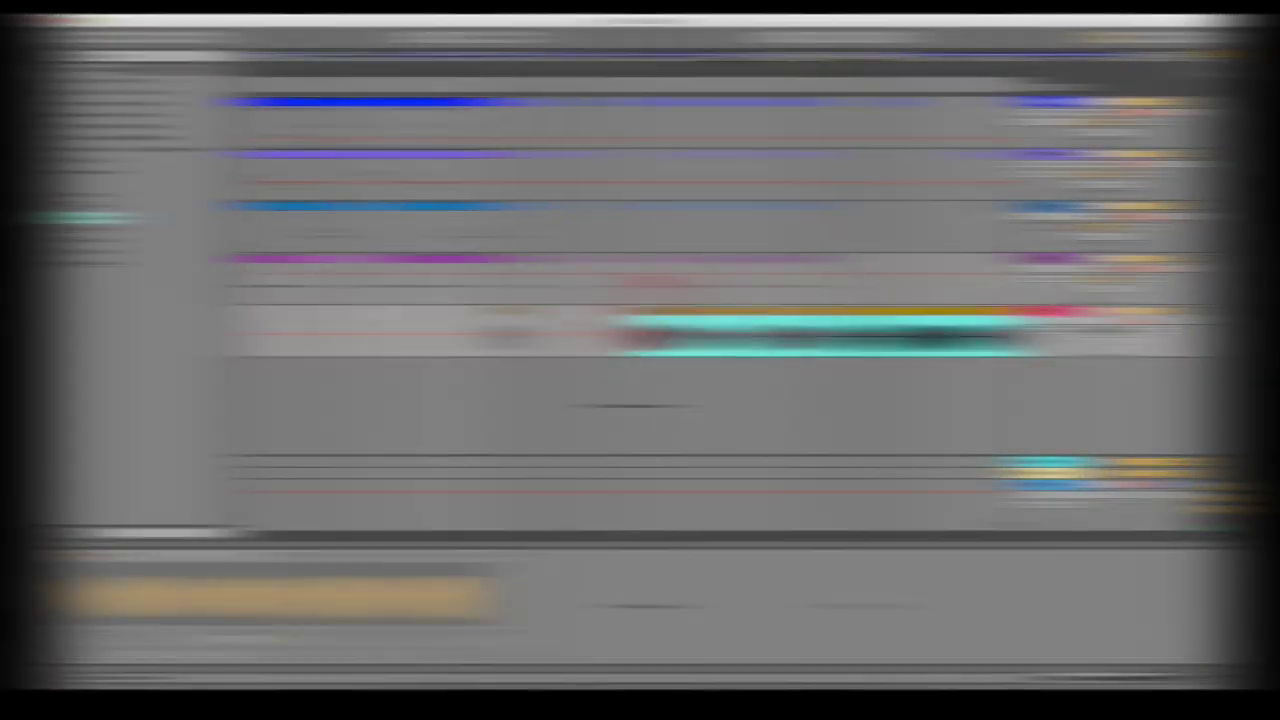
- Repeat the short 110-Eyeballs slice three more times across bar 65 of the Audio track and play from 64.4.4
{"action": "left_click", "coordinate": [491, 319]}
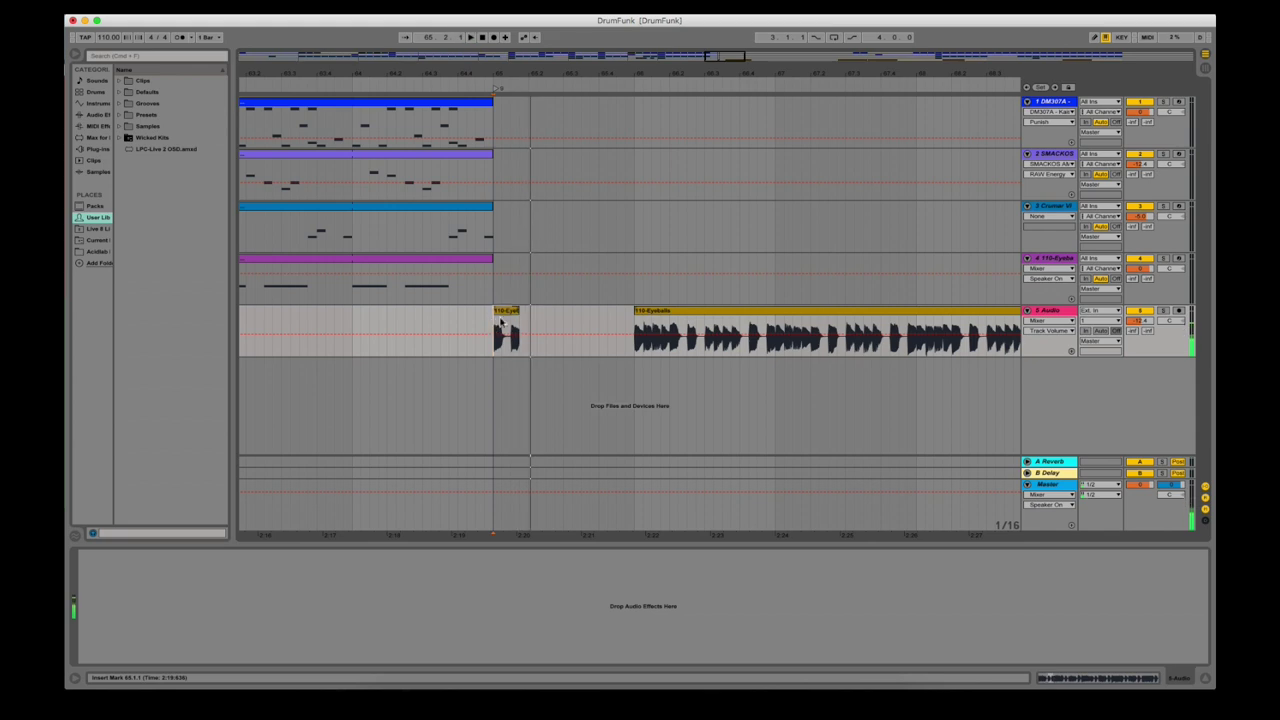
{"action": "left_click", "coordinate": [505, 312]}
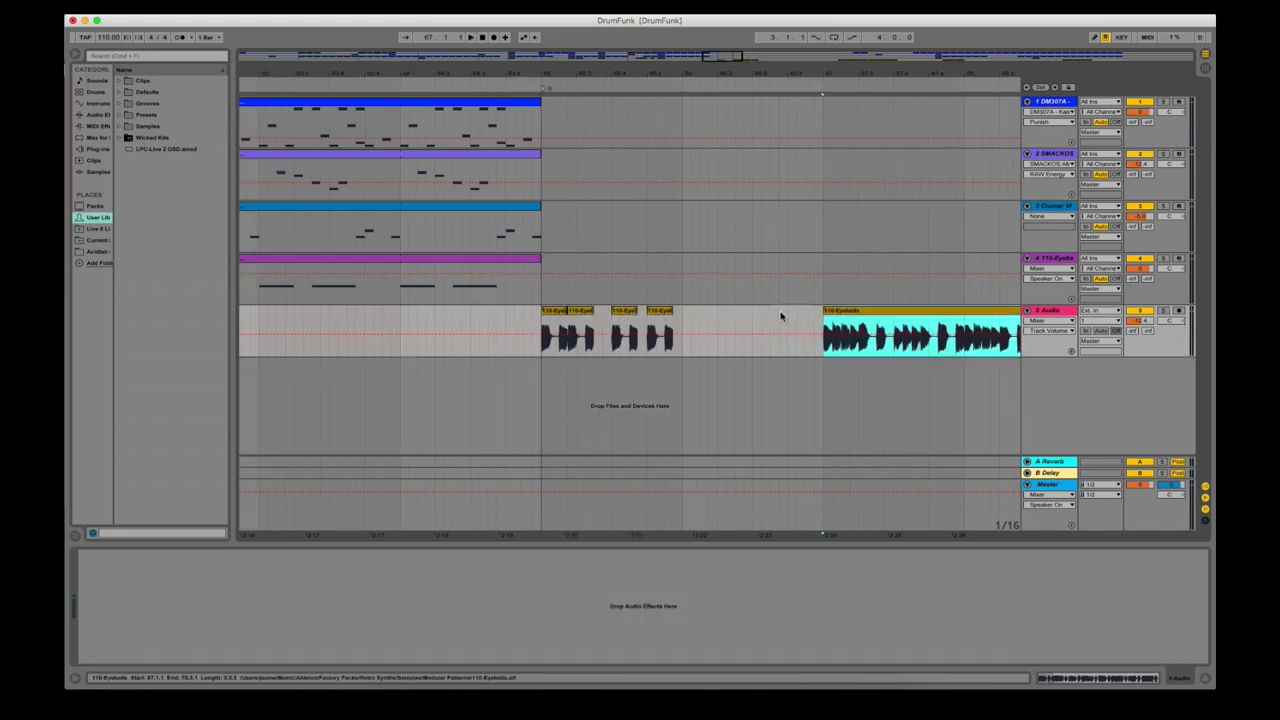
{"action": "left_click", "coordinate": [529, 316]}
{"action": "key", "text": "space"}
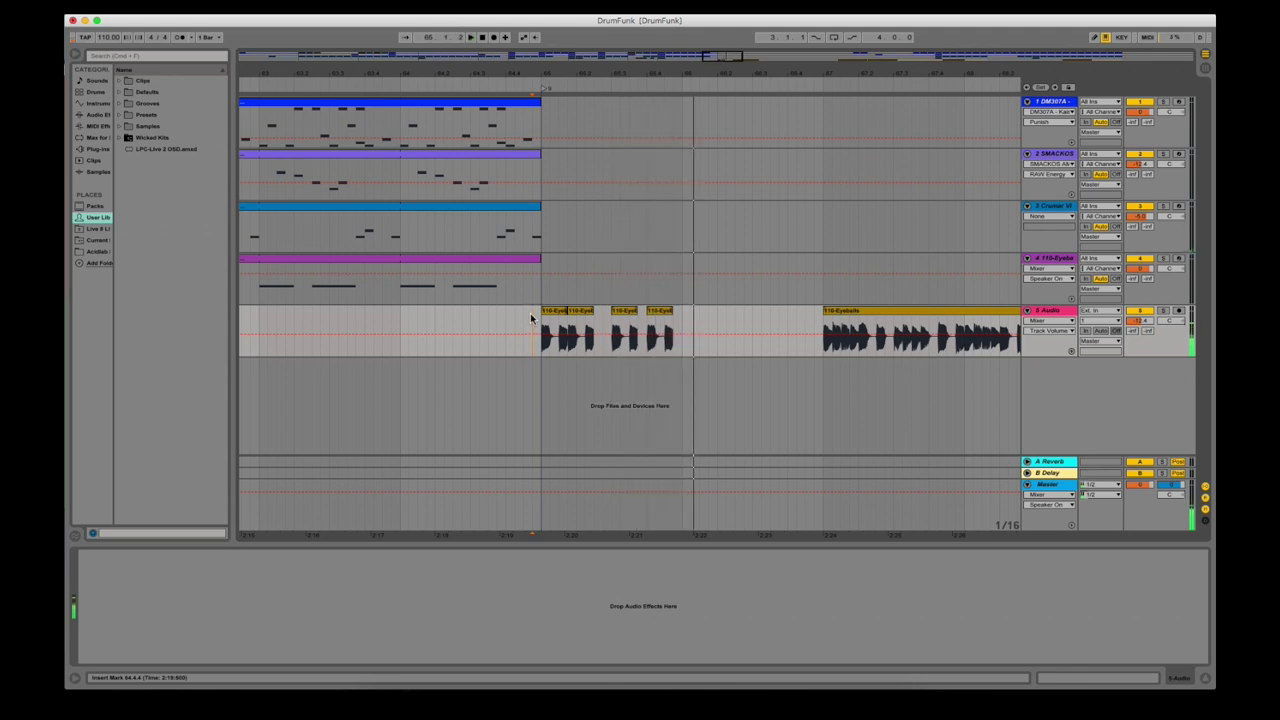
- Duplicate the full bar of 110-Eyeballs slices from bar 65 into bar 66 on the Audio track
{"action": "left_click", "coordinate": [561, 313]}
{"action": "left_click", "coordinate": [557, 311]}
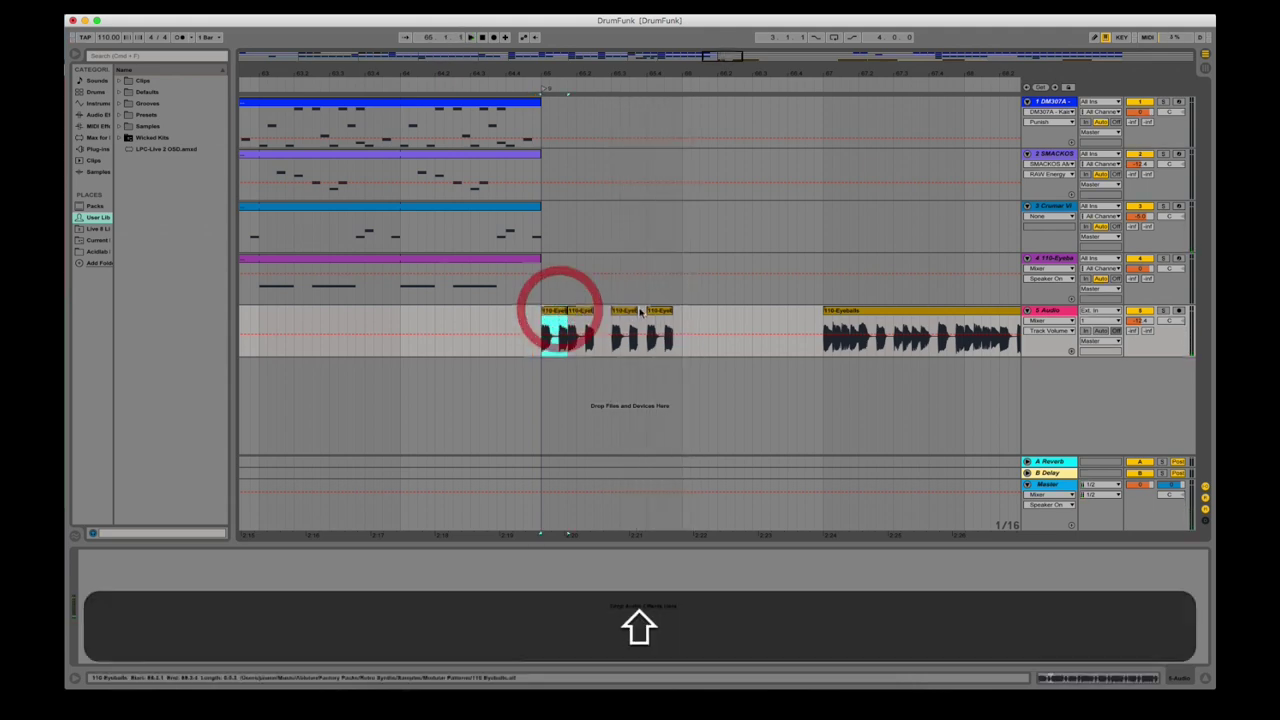
{"action": "left_click", "coordinate": [681, 312], "text": "shift"}
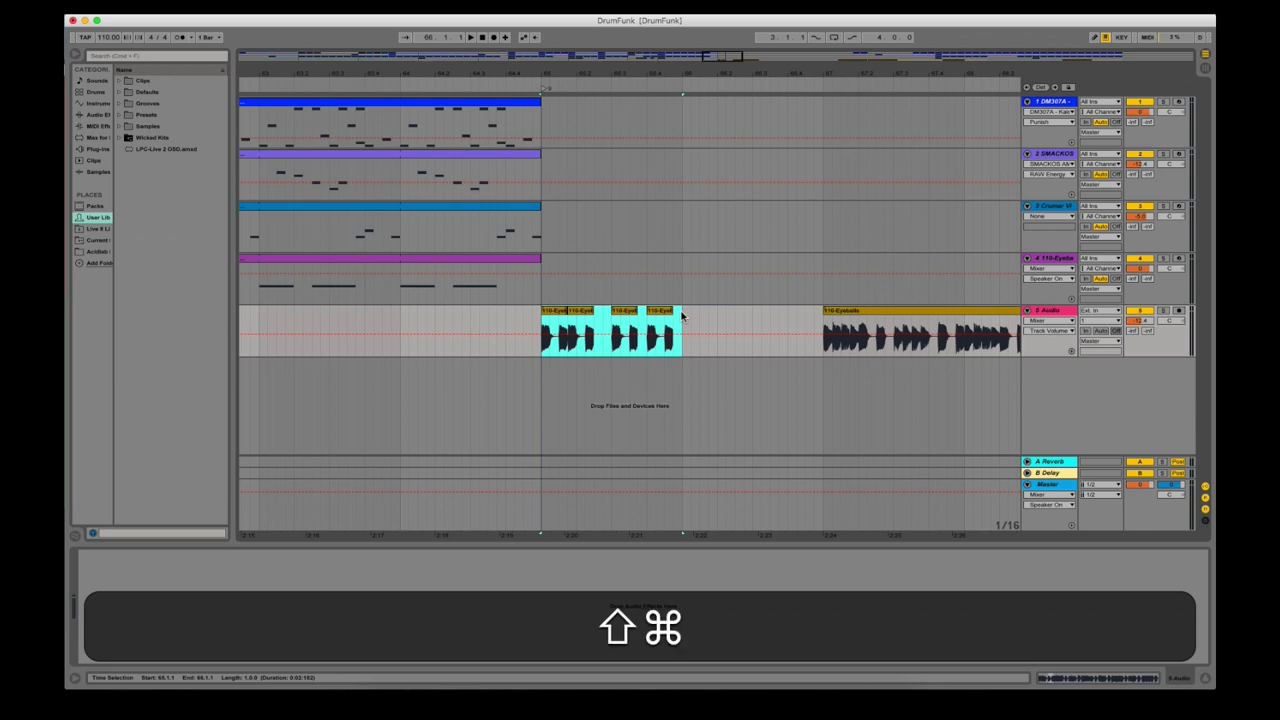
{"action": "key", "text": "super+d"}
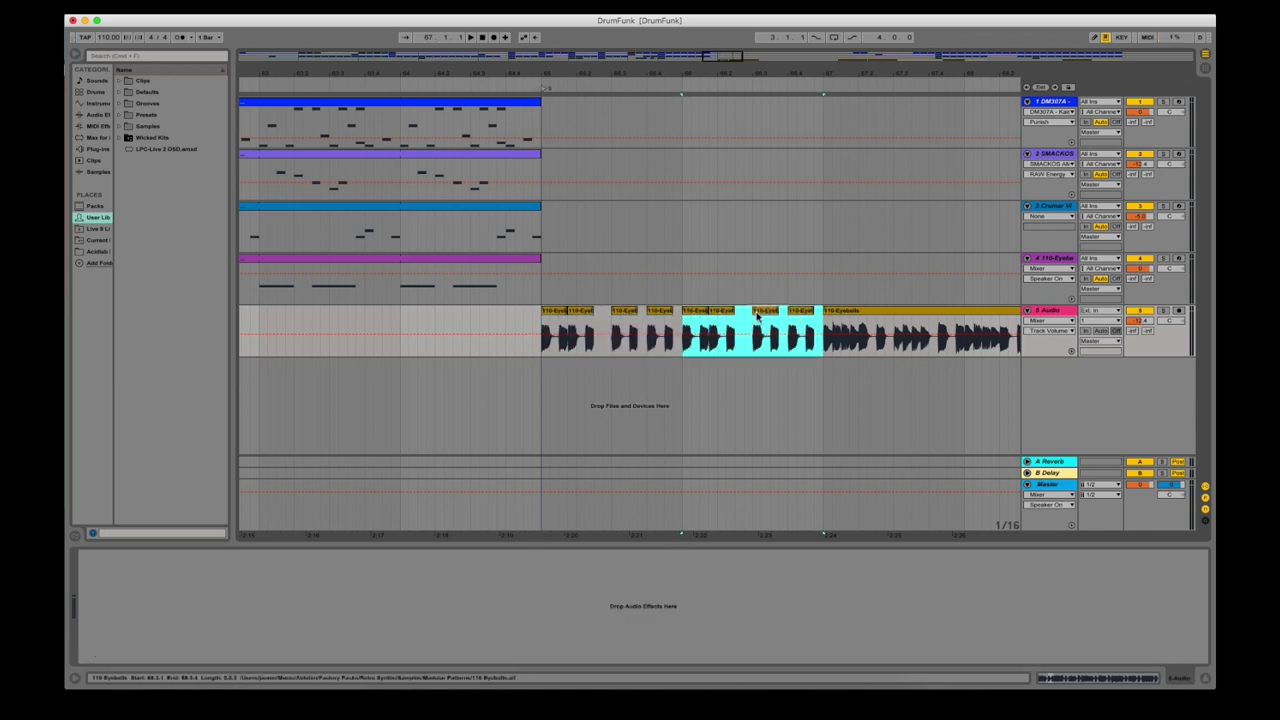
- Lengthen the second 110-Eyeballs slice in bar 66 and play the resulting variation
{"action": "left_click", "coordinate": [735, 315]}
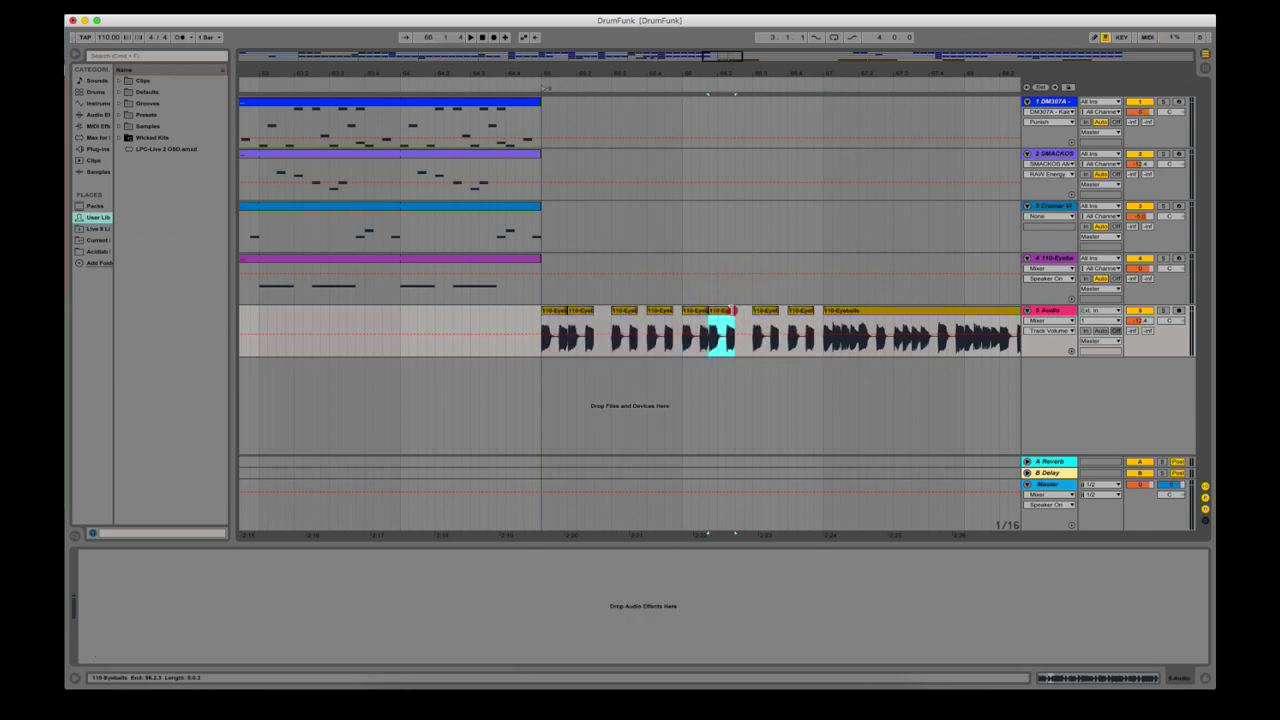
{"action": "left_click", "coordinate": [679, 323]}
{"action": "key", "text": "space"}
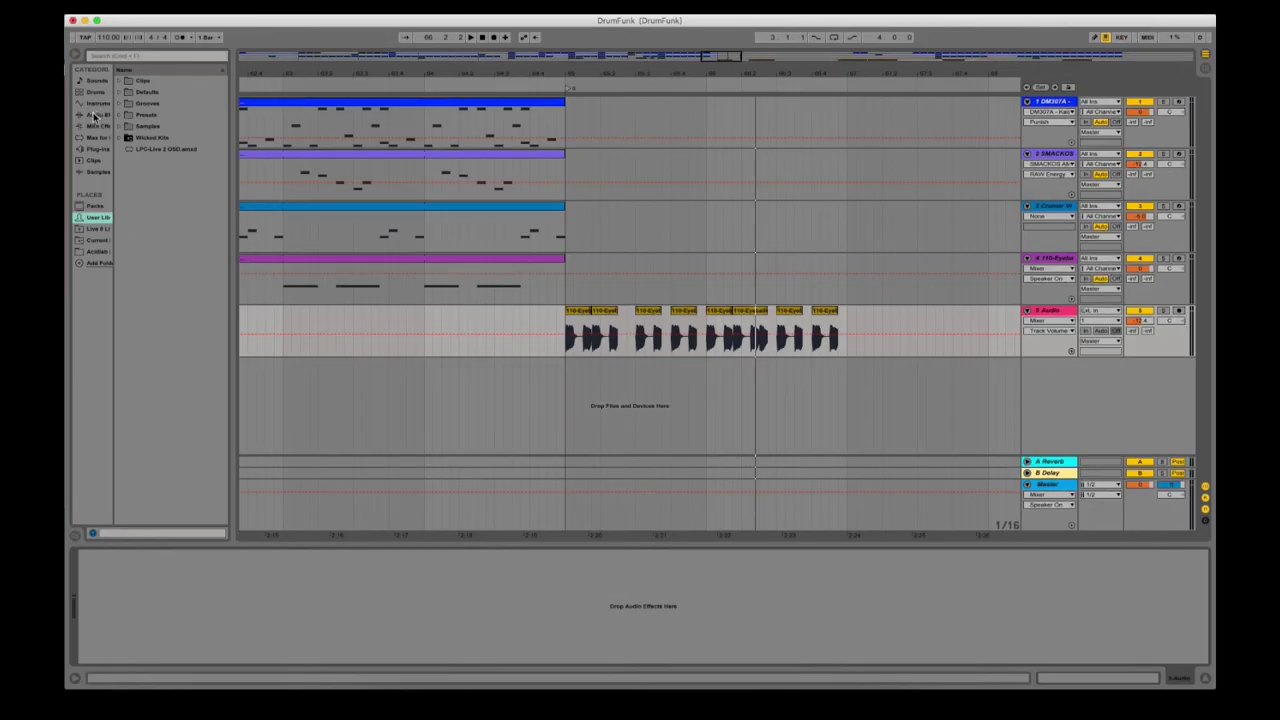
- Add a Gate audio effect to the Audio track and play the sliced pattern from bar 65
{"action": "left_click", "coordinate": [95, 115]}
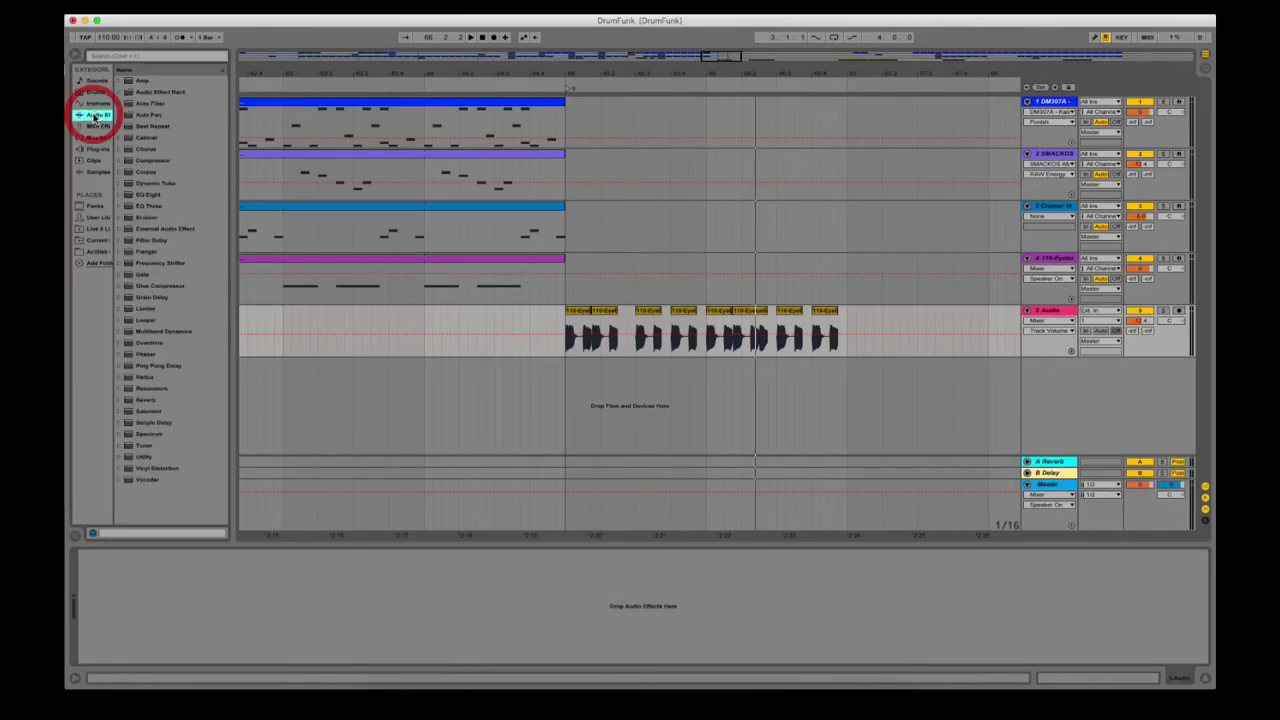
{"action": "left_click", "coordinate": [125, 276]}
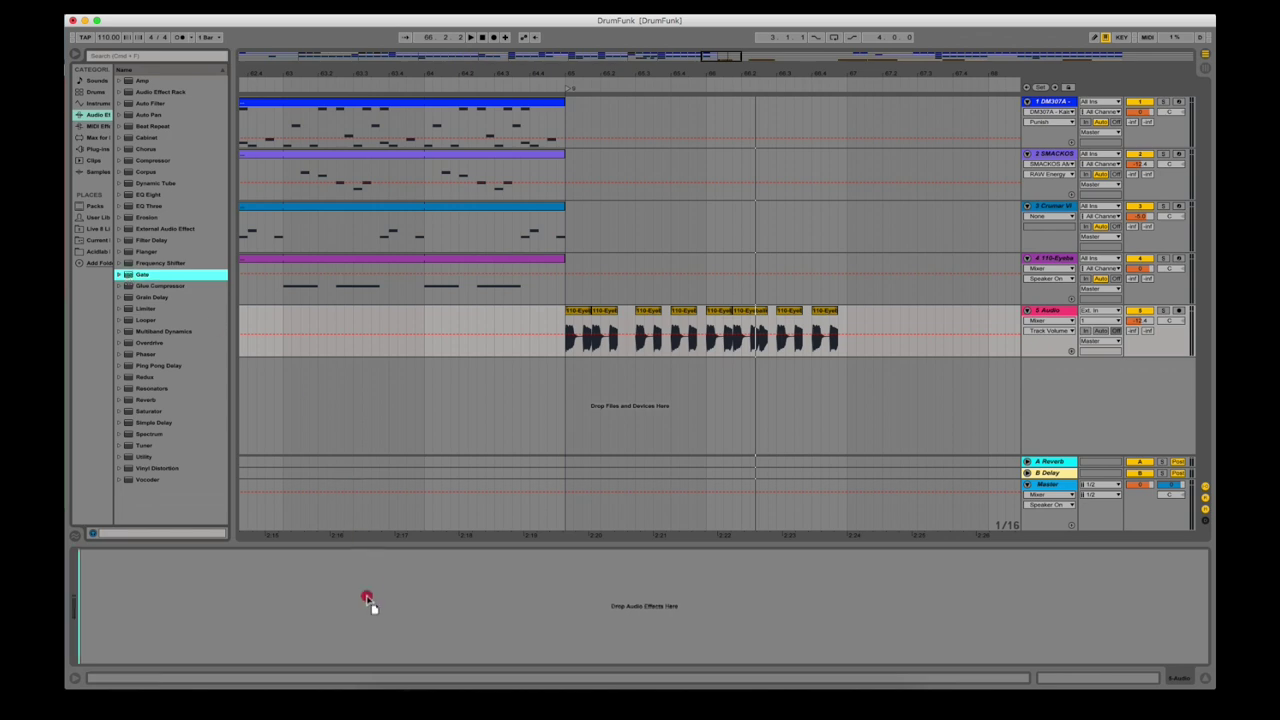
{"action": "left_click_drag", "start_coordinate": [366, 601], "coordinate": [366, 600]}
{"action": "key", "text": "space"}
{"action": "left_click", "coordinate": [727, 86]}
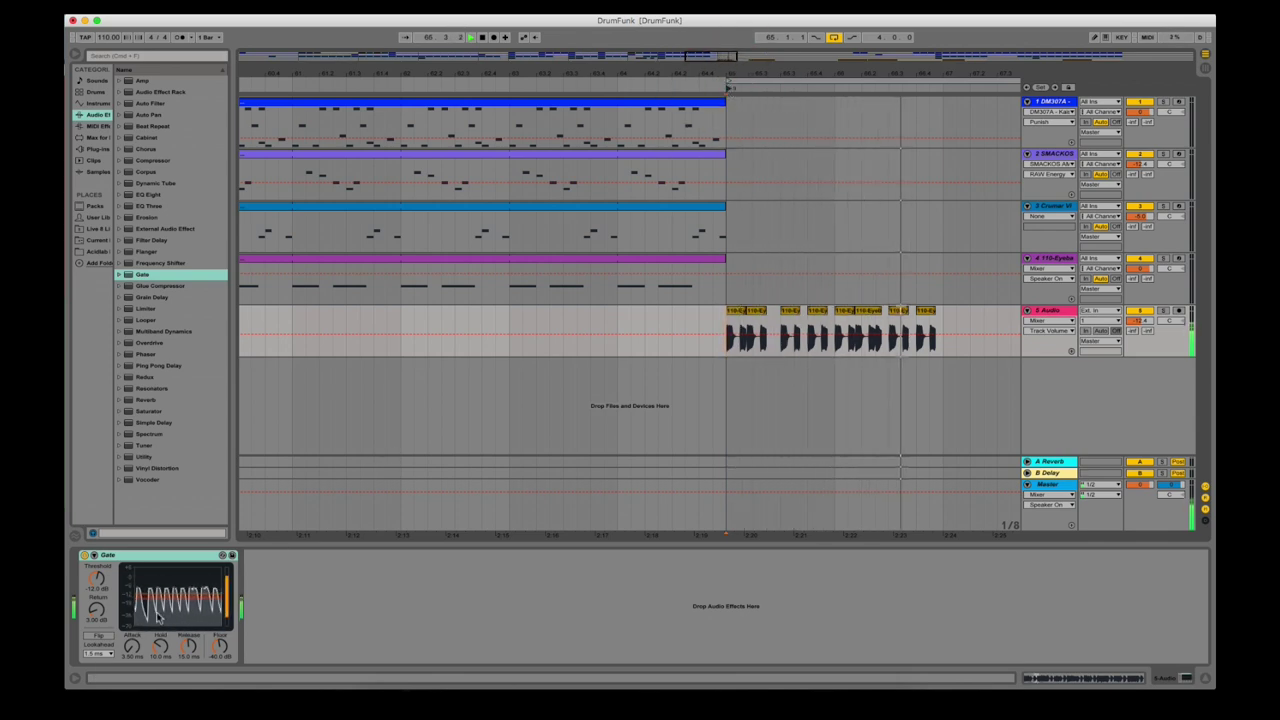
- Load the Gated Drums preset of the Gate effect, enable Flip and play the loop
{"action": "key", "text": "Right"}
{"action": "key", "text": "Down"}
{"action": "key", "text": "Down"}
{"action": "key", "text": "Return"}
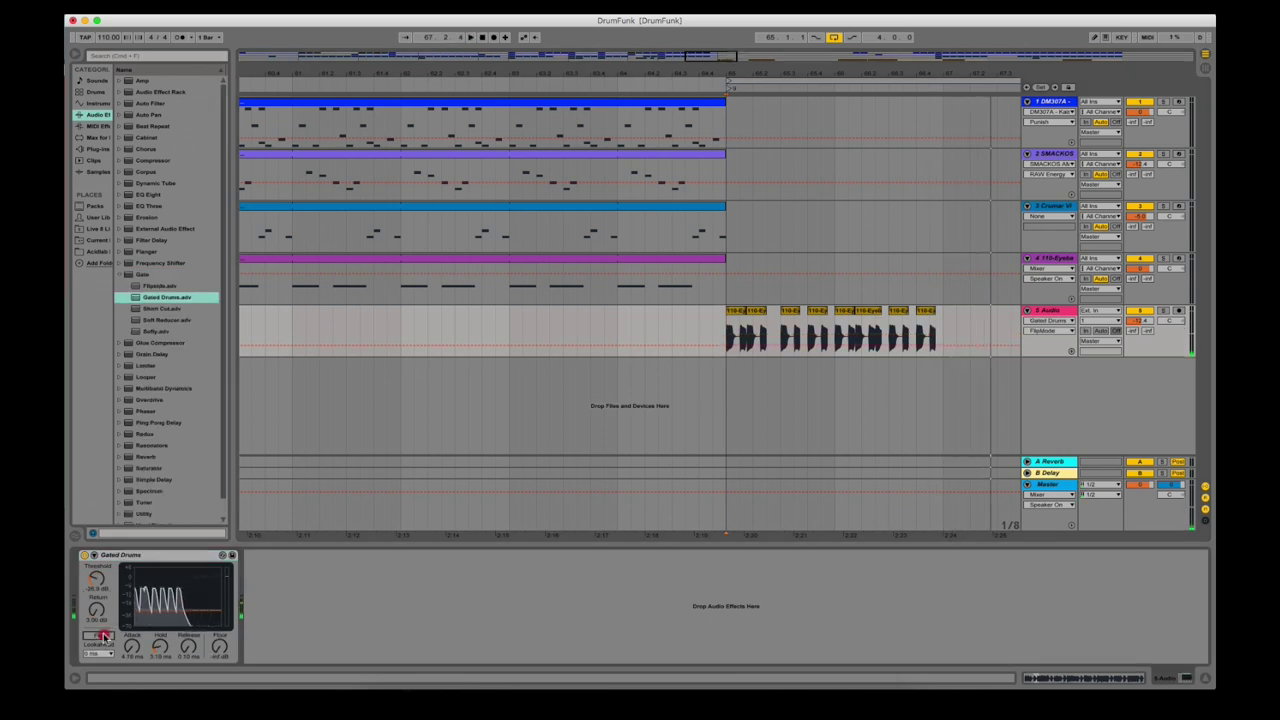
{"action": "left_click", "coordinate": [103, 636]}
{"action": "key", "text": "space"}
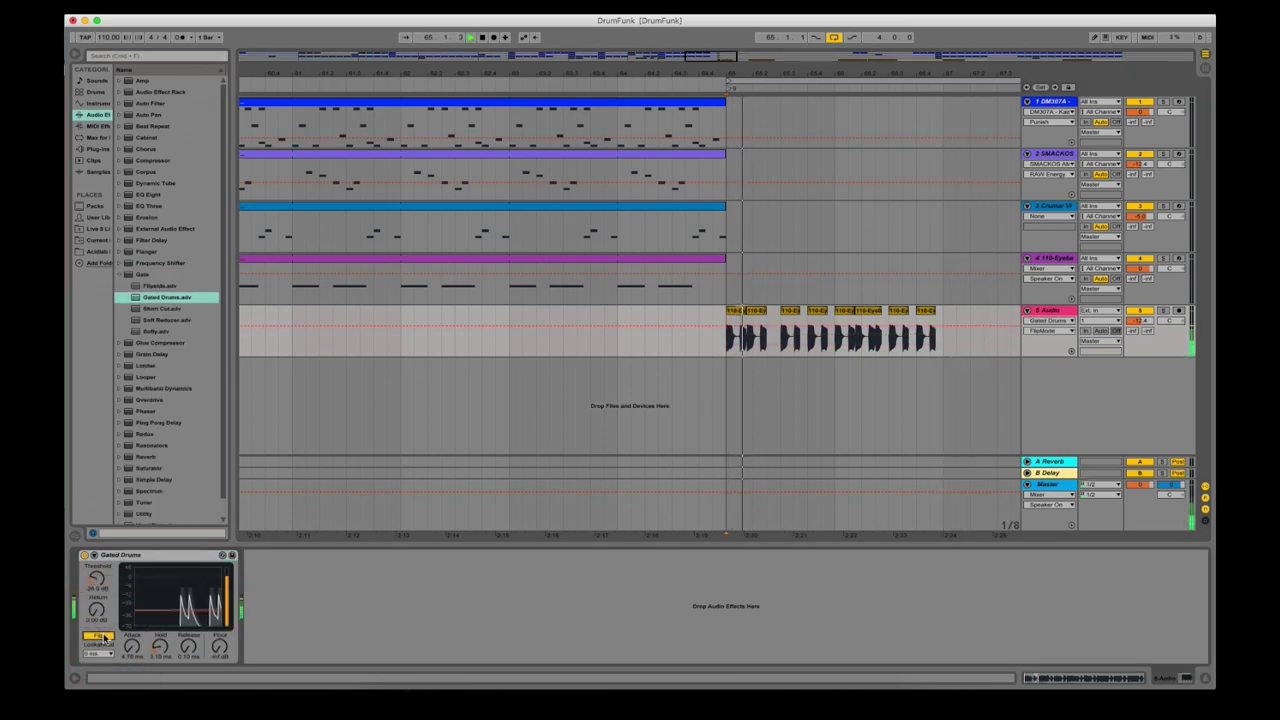
- Raise the gate's Threshold and Attack and shorten its Hold while the loop plays
{"action": "mouse_move", "coordinate": [159, 646]}
{"action": "left_mouse_down"}
{"action": "mouse_move", "coordinate": [159, 620]}
{"action": "mouse_move", "coordinate": [159, 660]}
{"action": "left_mouse_up"}
{"action": "left_click_drag", "start_coordinate": [104, 586], "coordinate": [104, 570]}
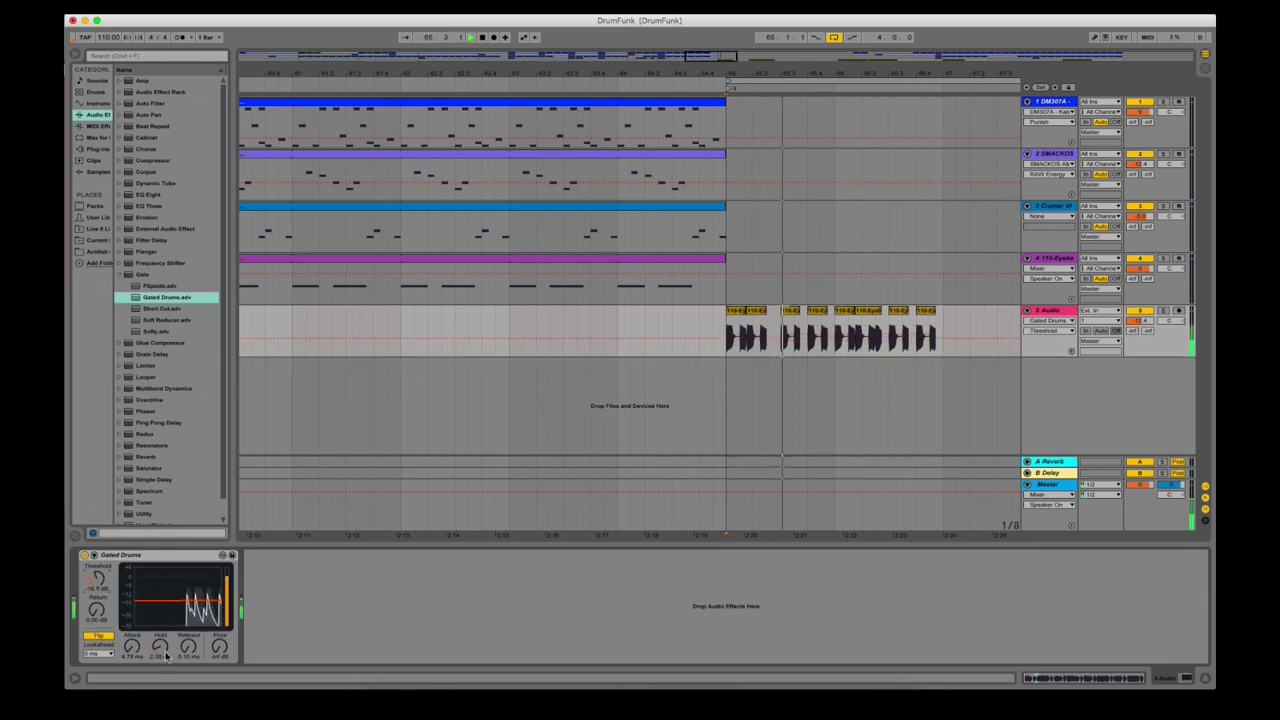
{"action": "left_click_drag", "start_coordinate": [159, 646], "coordinate": [159, 640]}
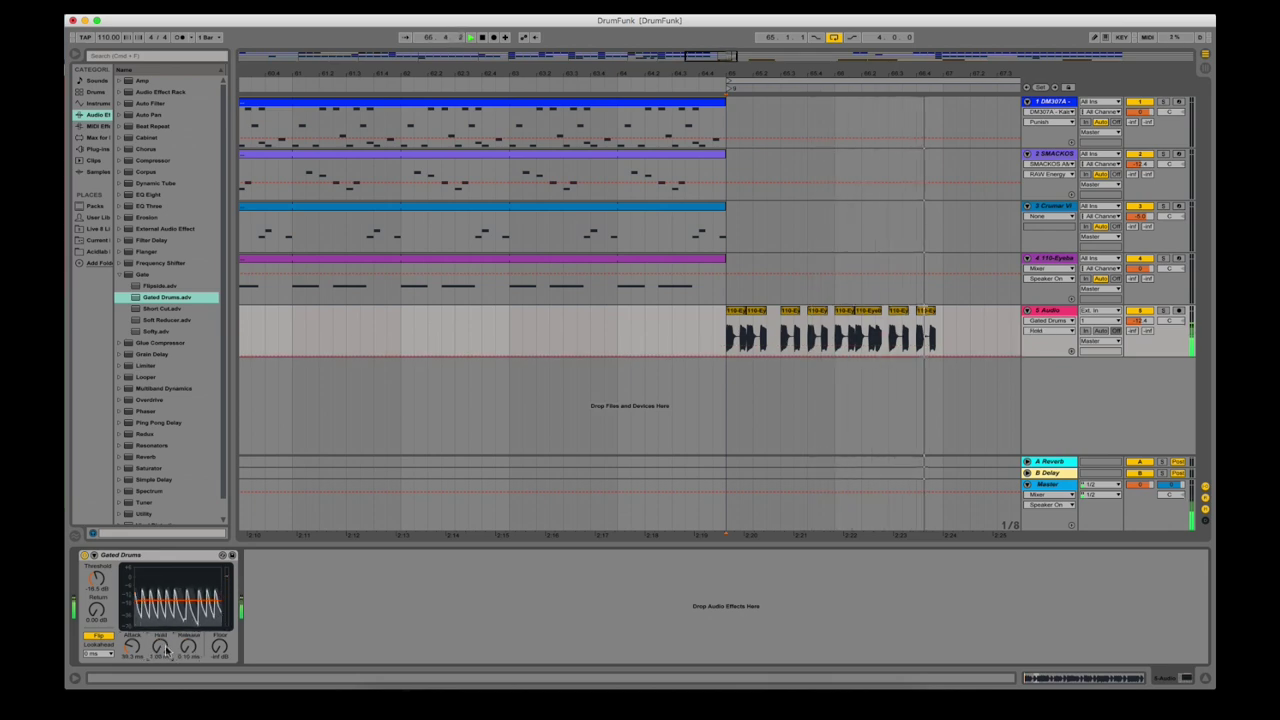
- In the SMACKOS clip at bar 69, move the Bassdrum 3 note to 1.1.4 and add a Snare Short note at 1.2
{"action": "left_click", "coordinate": [670, 160]}
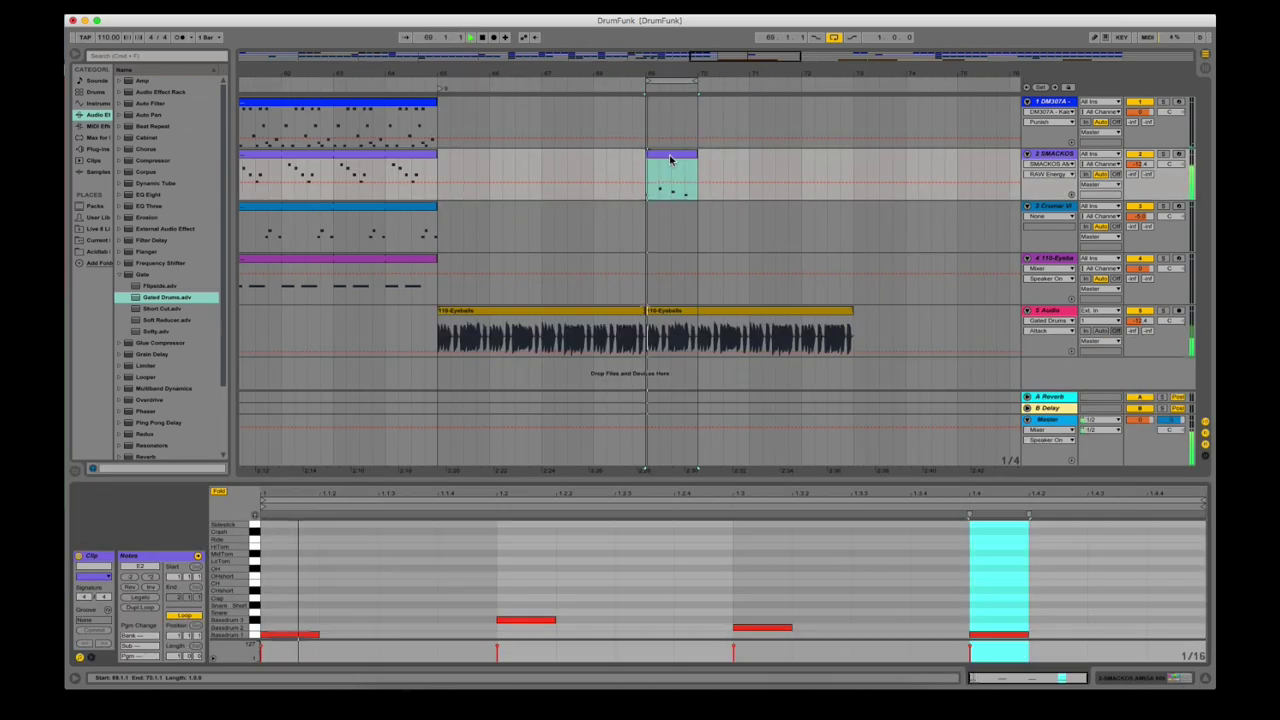
{"action": "left_click", "coordinate": [513, 621]}
{"action": "key", "text": "Left"}
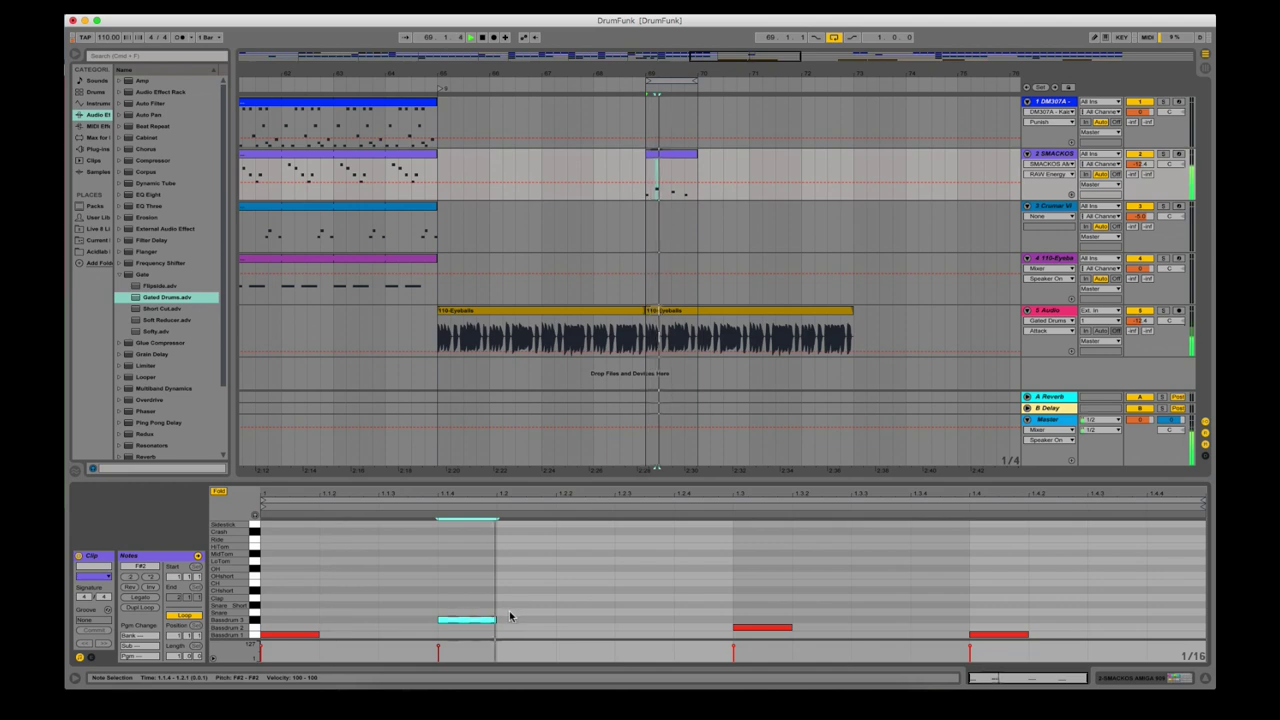
{"action": "double_click", "coordinate": [509, 611]}
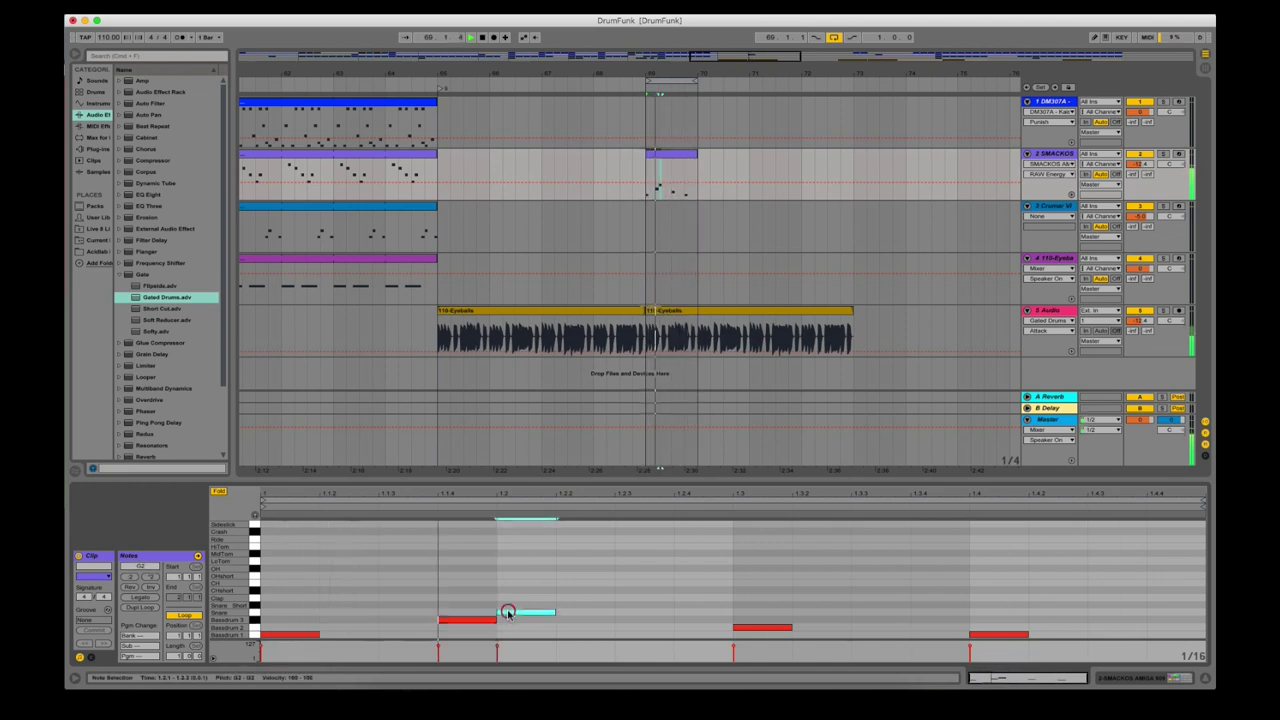
{"action": "key", "text": "Up"}
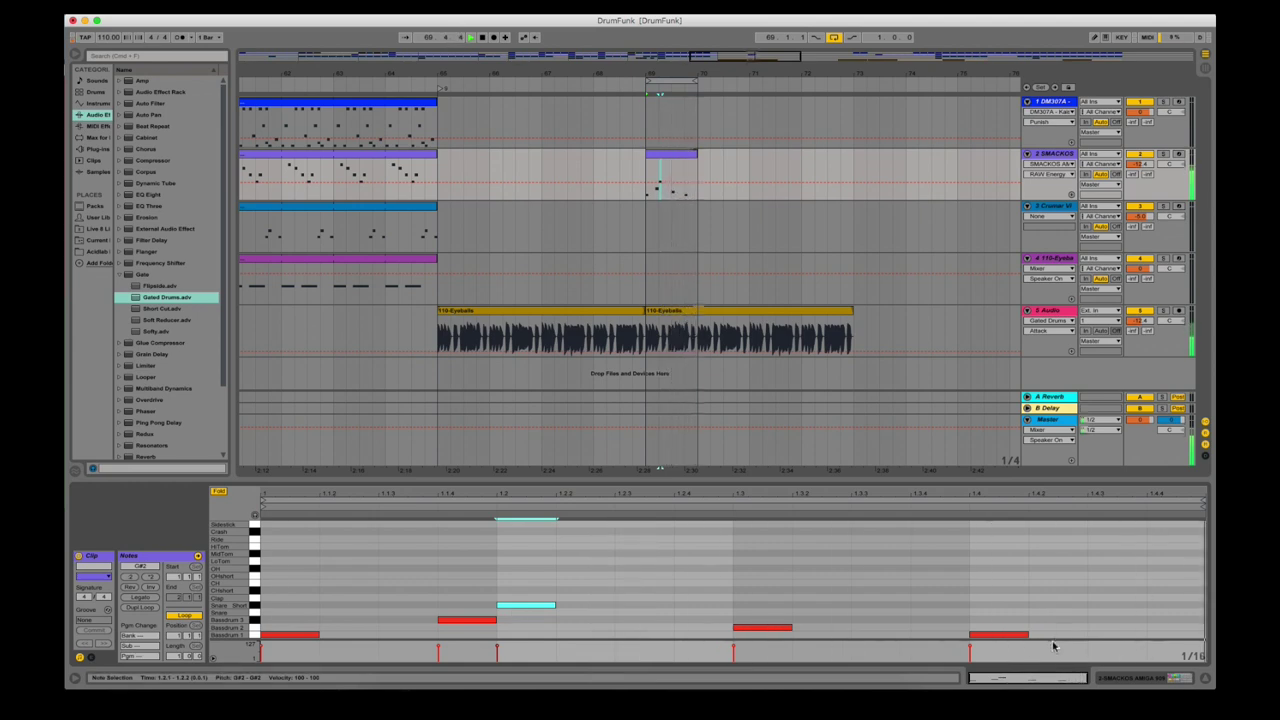
- Add a Snare note to the SMACKOS clip and place it at 1.3.3, two sixteenths before beat 4
{"action": "double_click", "coordinate": [1000, 605]}
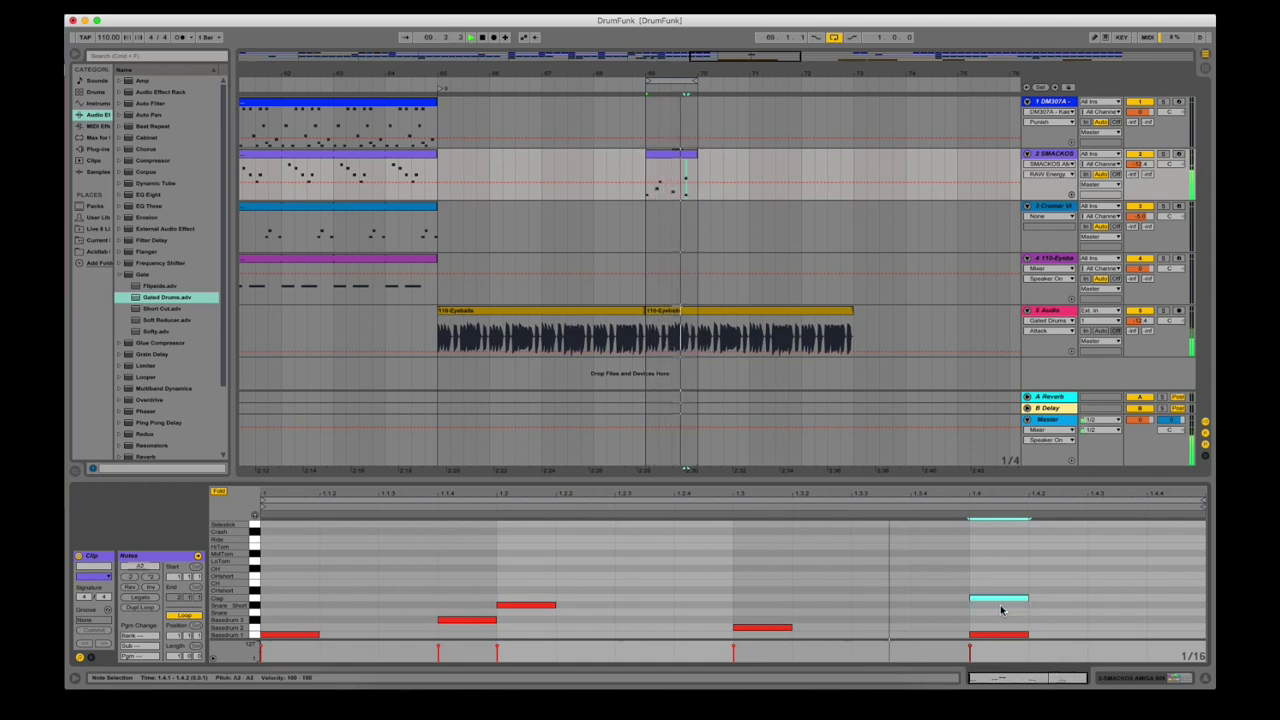
{"action": "key", "text": "Down"}
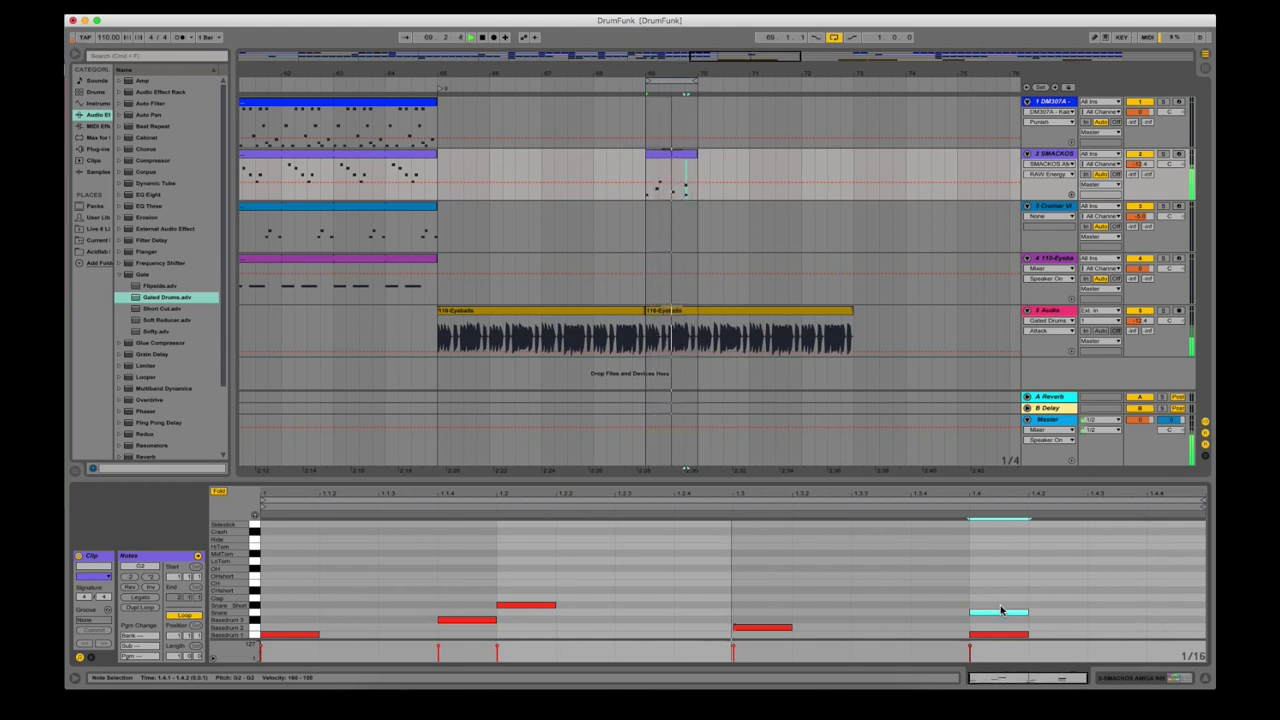
{"action": "key", "text": "Left"}
{"action": "key", "text": "Left"}
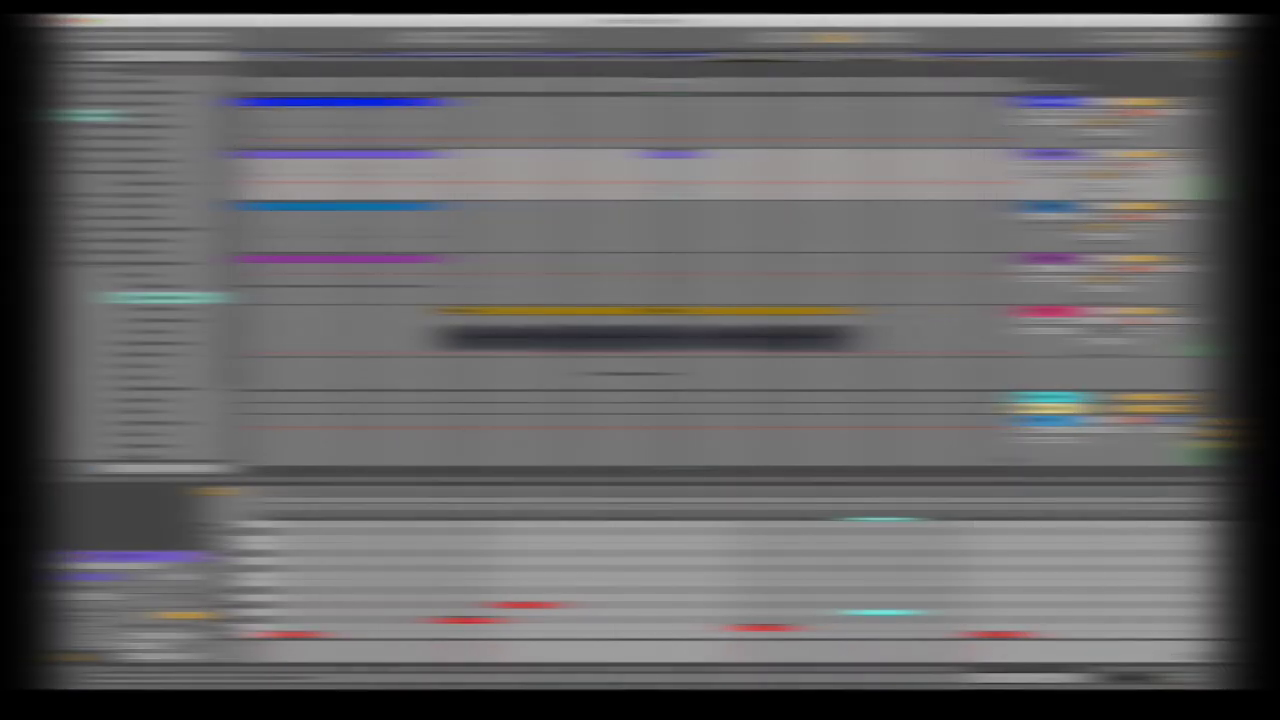
- Paste the one-bar drum clip at bar 69 of the DM307A track and play it from 69.1.1
{"action": "key", "text": "super+v"}
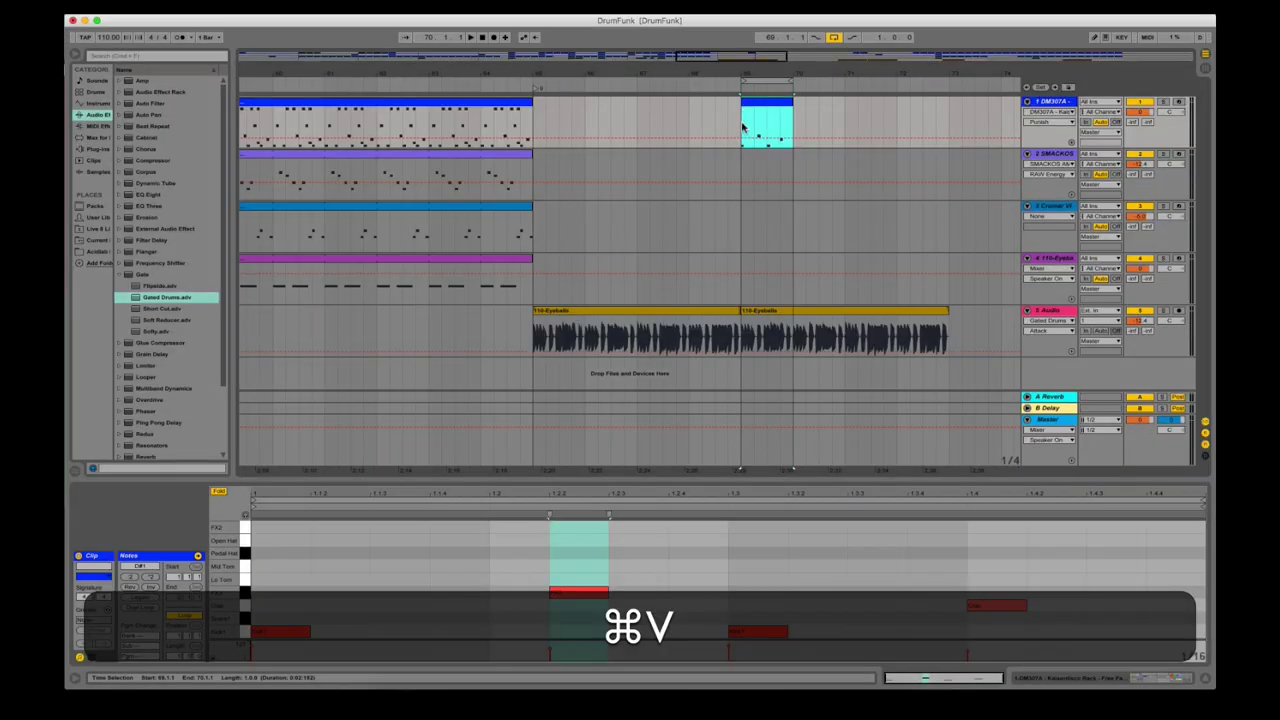
{"action": "left_click", "coordinate": [743, 124]}
{"action": "key", "text": "space"}
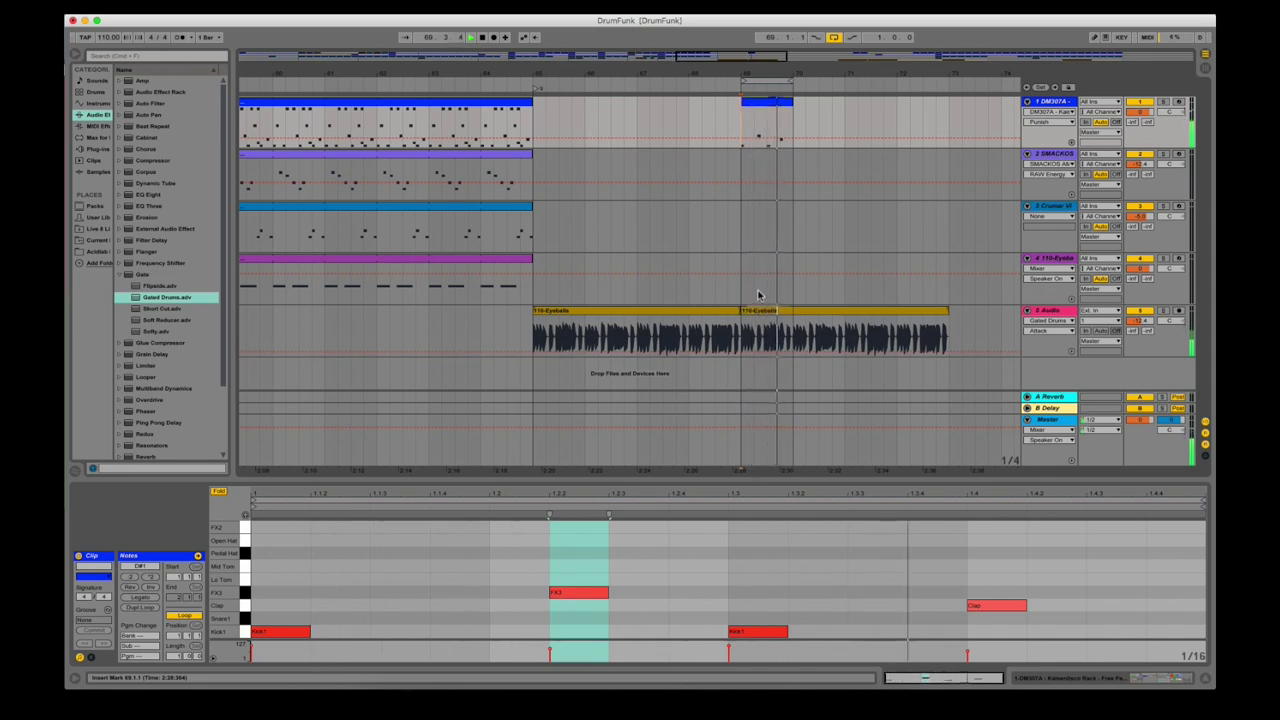
- Delete the Kick1 note at 1.3 from the DM307A clip at bar 69
{"action": "left_click", "coordinate": [745, 633]}
{"action": "left_click", "coordinate": [745, 633]}
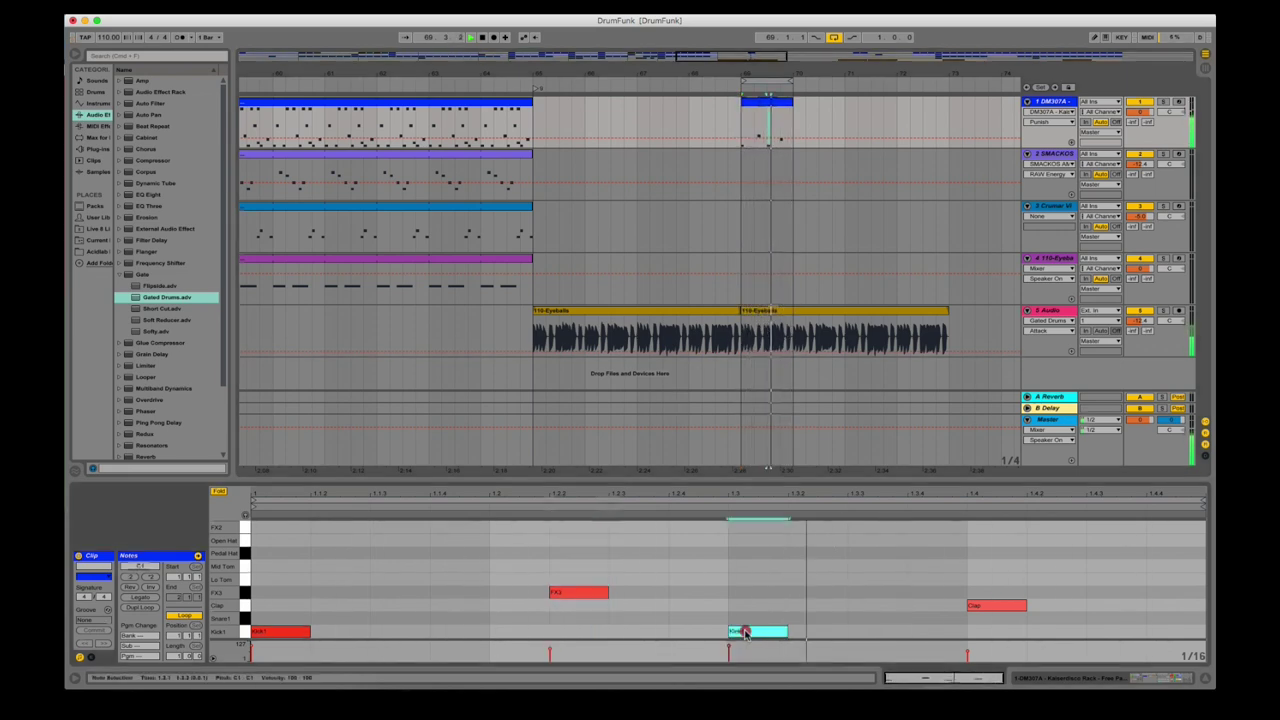
{"action": "double_click", "coordinate": [745, 632]}
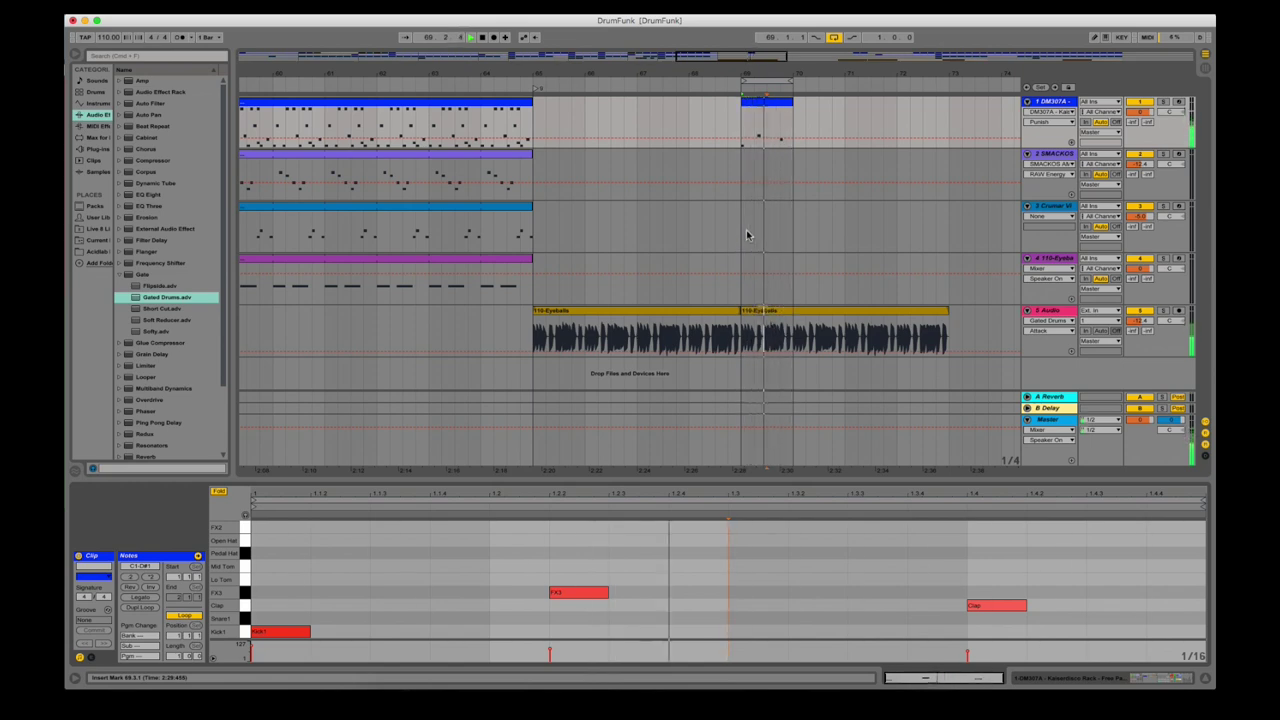
- Create an empty one-bar MIDI clip at bar 69 of the SMACKOS track and set its note grid to 1/16
{"action": "left_click_drag", "start_coordinate": [742, 163], "coordinate": [792, 167]}
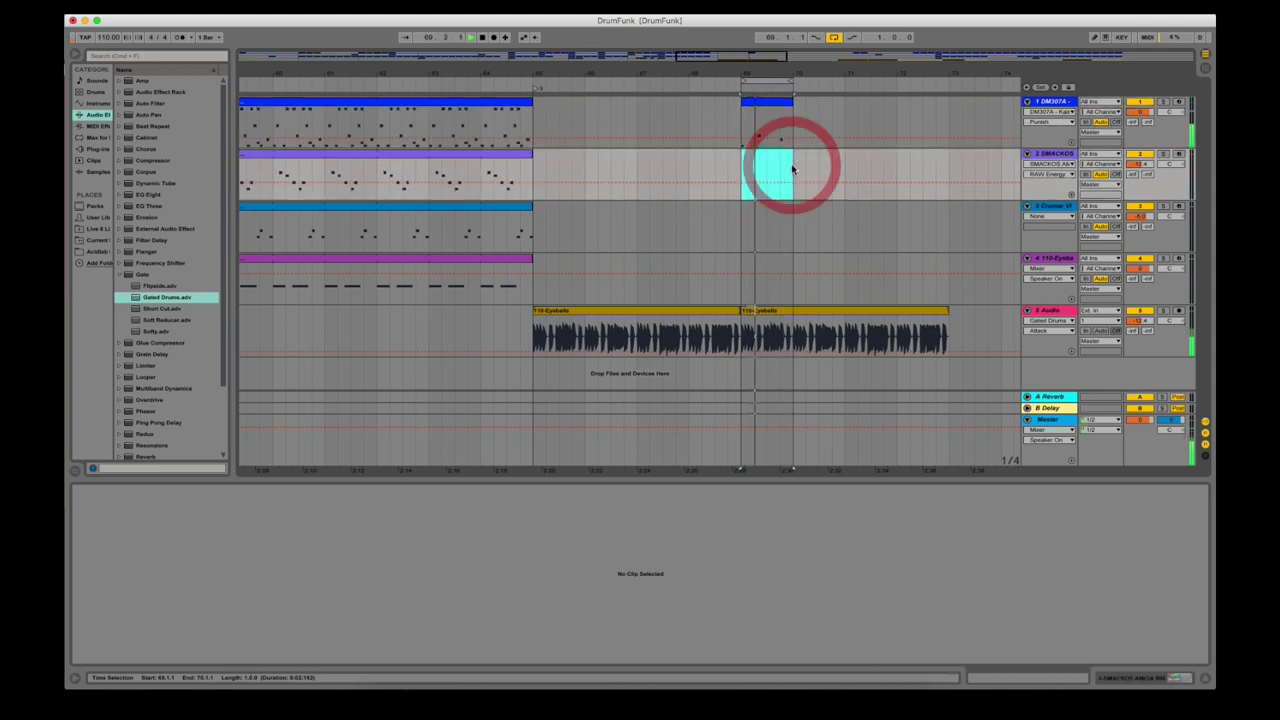
{"action": "key", "text": "shift+super+m"}
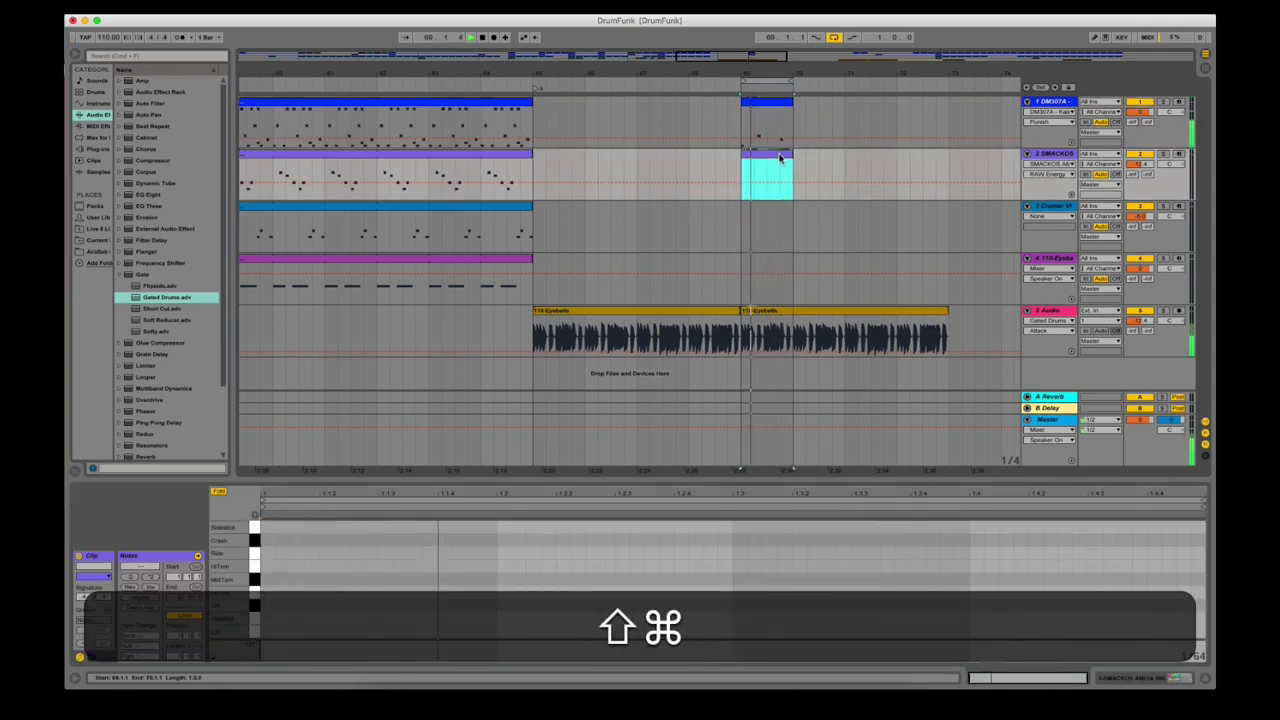
{"action": "left_click", "coordinate": [419, 579]}
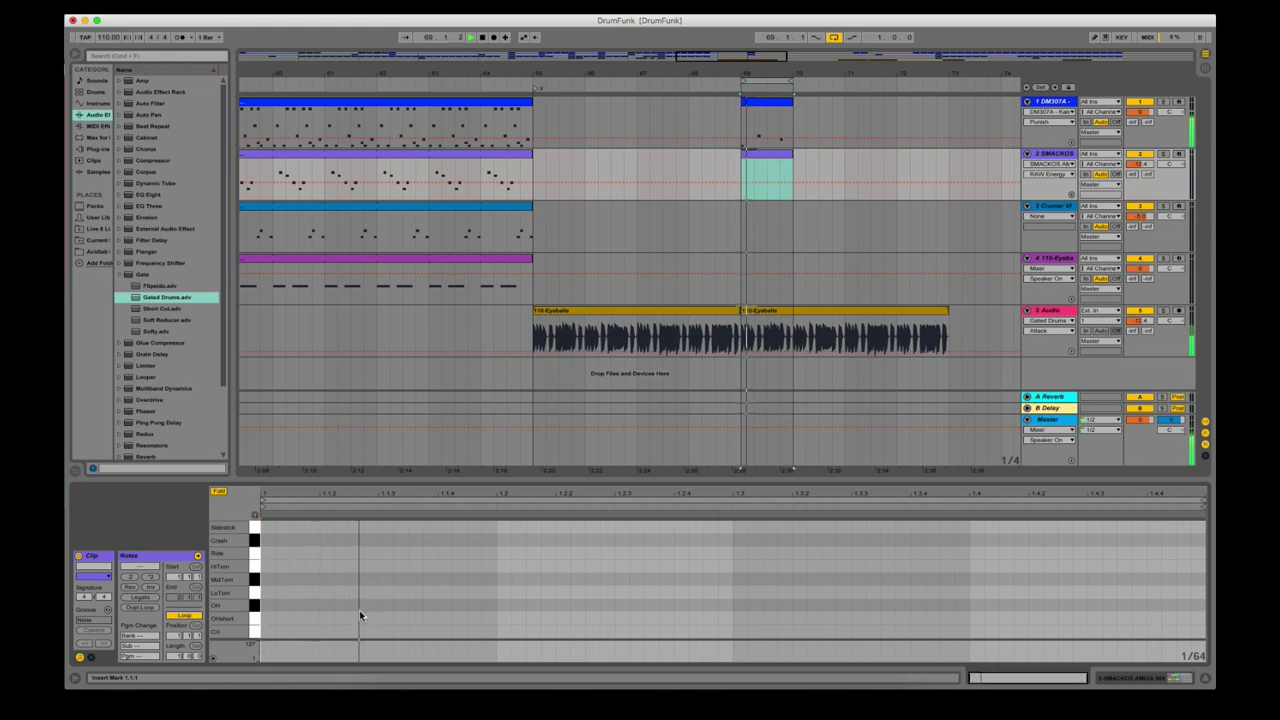
{"action": "scroll", "coordinate": [324, 621], "scroll_direction": "down", "scroll_amount": 3}
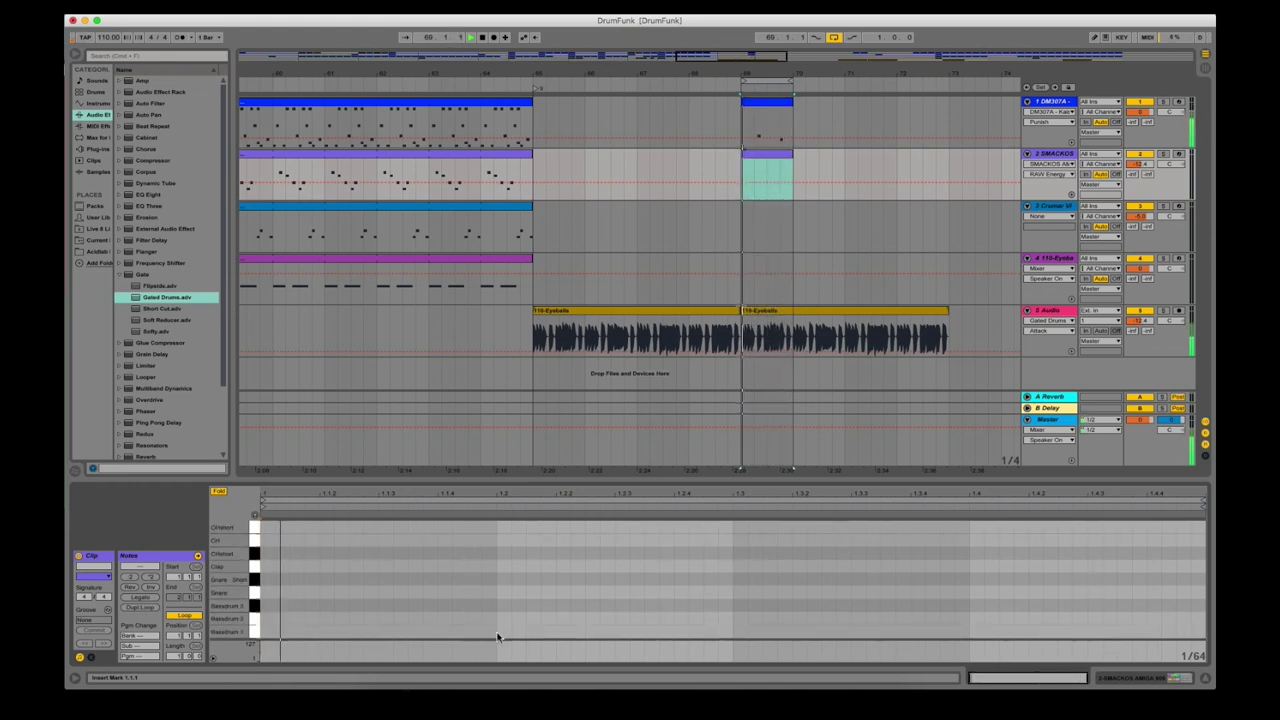
{"action": "right_click", "coordinate": [793, 572]}
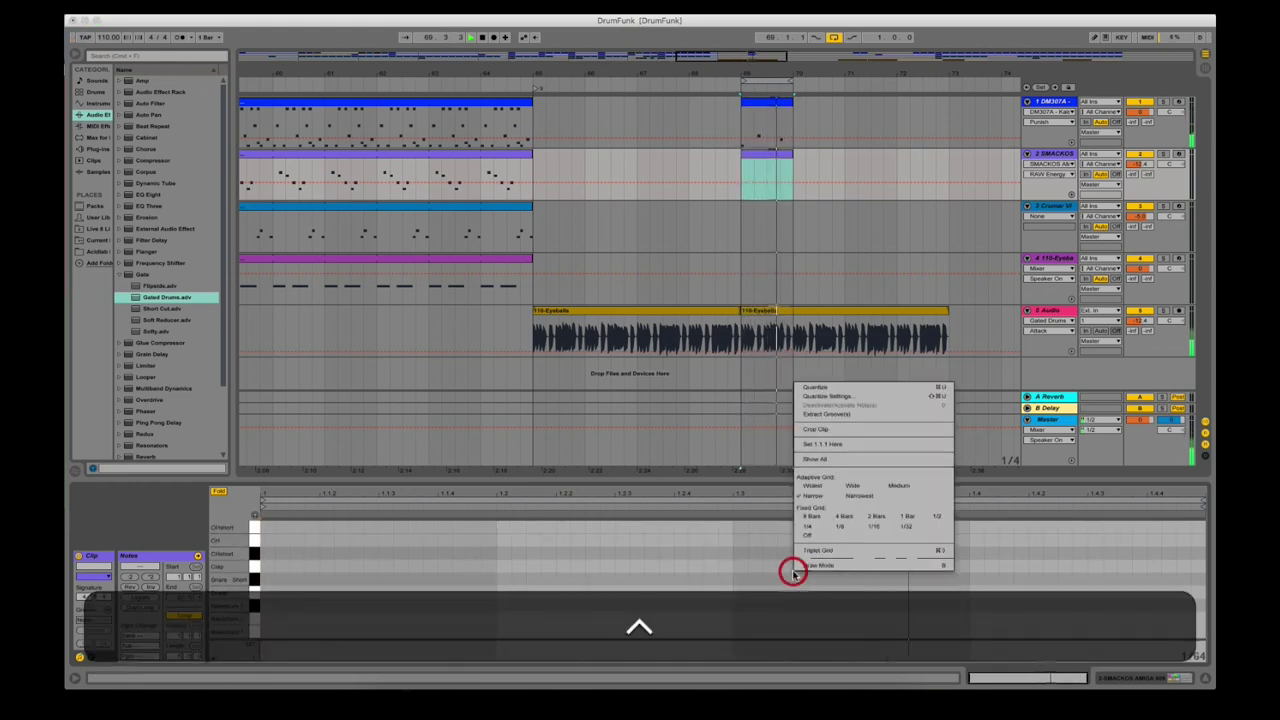
{"action": "left_click", "coordinate": [874, 526]}
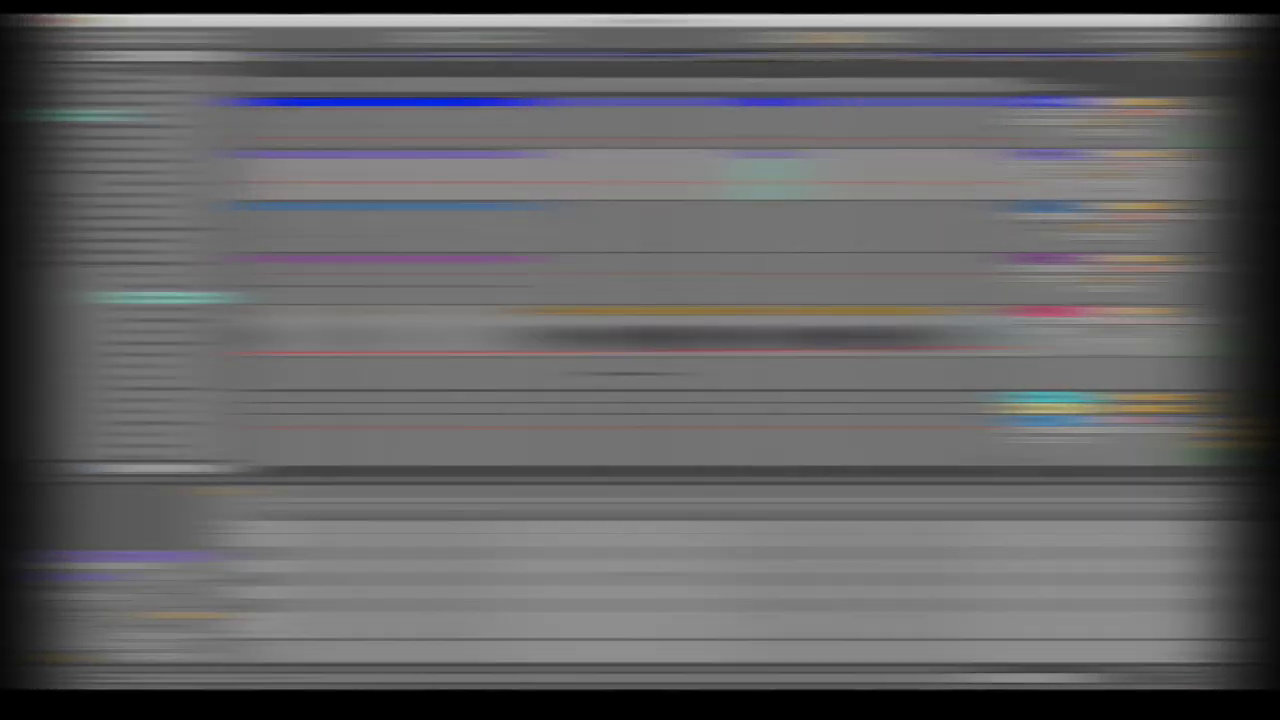
{"action": "left_click", "coordinate": [557, 236]}
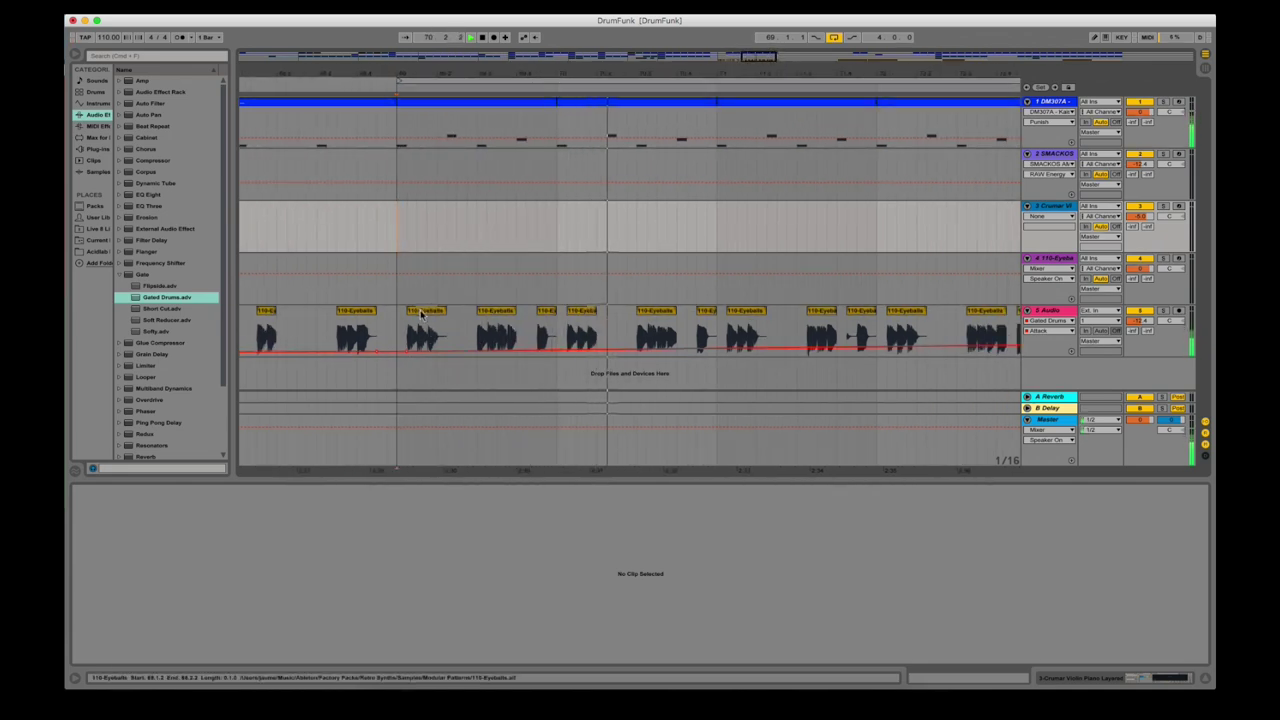
{"action": "scroll", "coordinate": [421, 314], "scroll_direction": "left", "scroll_amount": 3}
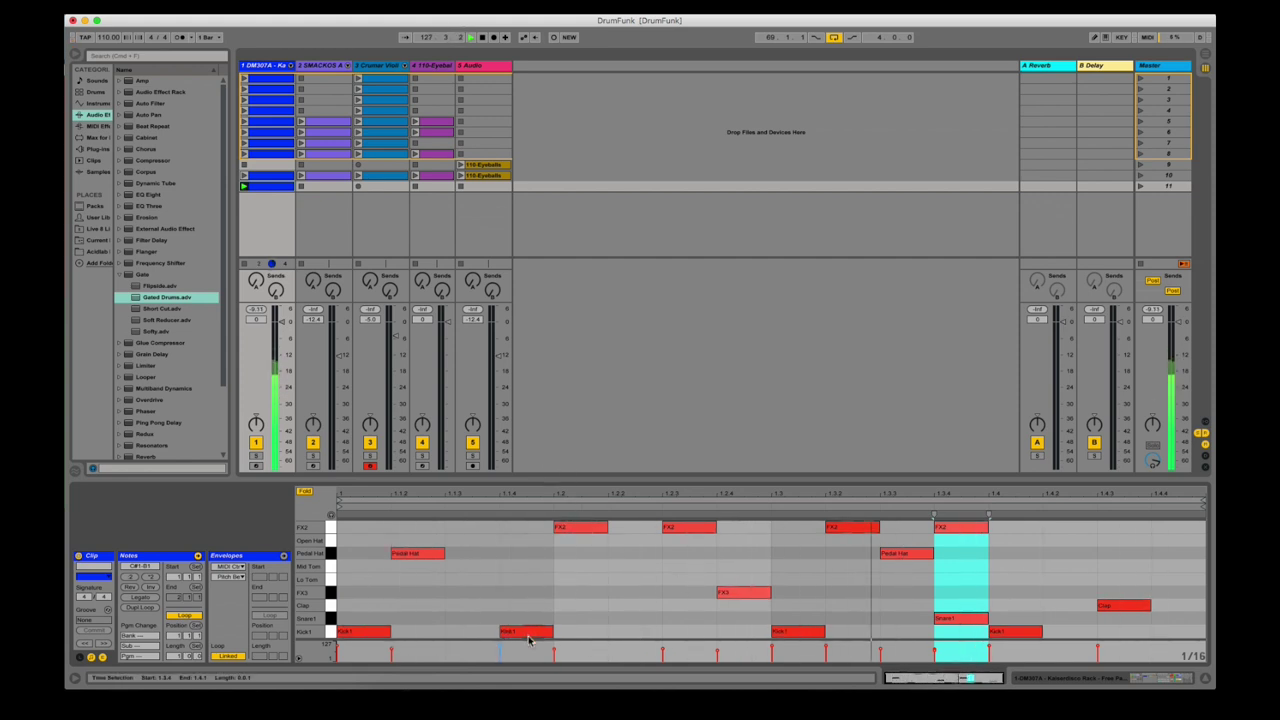
- In the DM307A clip, move the Kick1 note at 1.1.4 to 1.2 and delete the FX2 notes at 1.2 and 1.2.3
{"action": "left_click", "coordinate": [529, 631]}
{"action": "key", "text": "Right"}
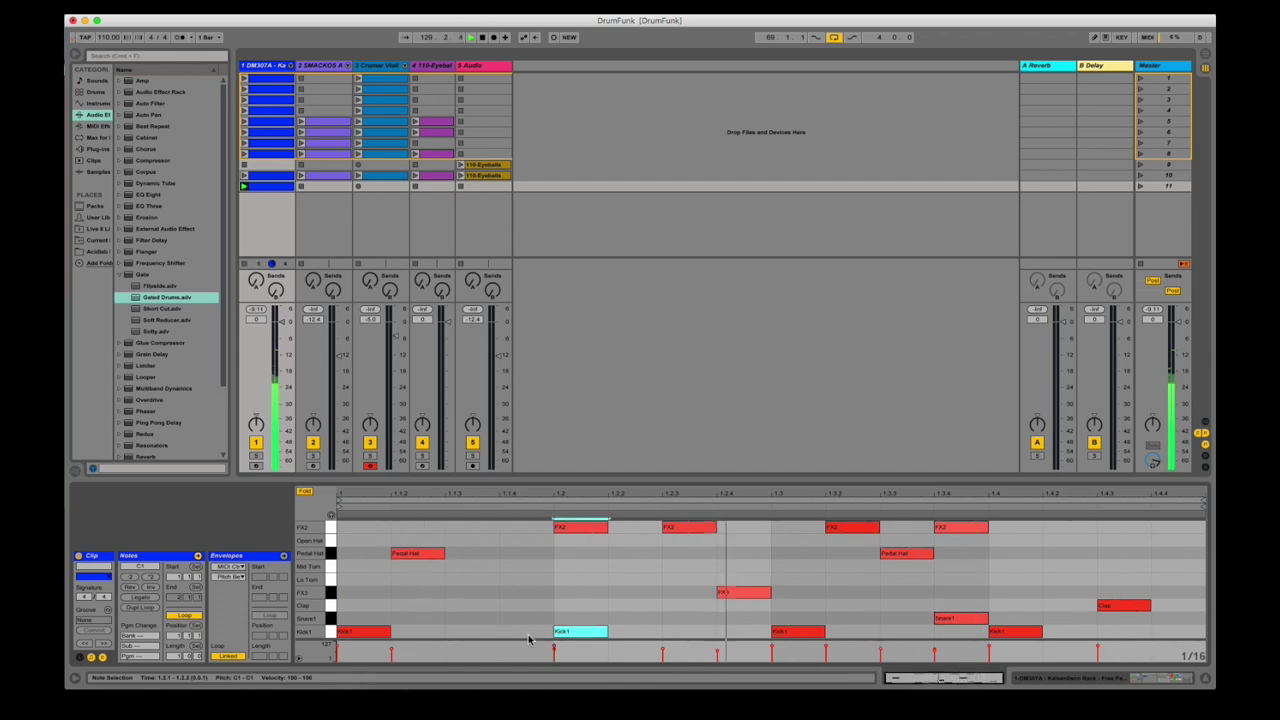
{"action": "double_click", "coordinate": [573, 530]}
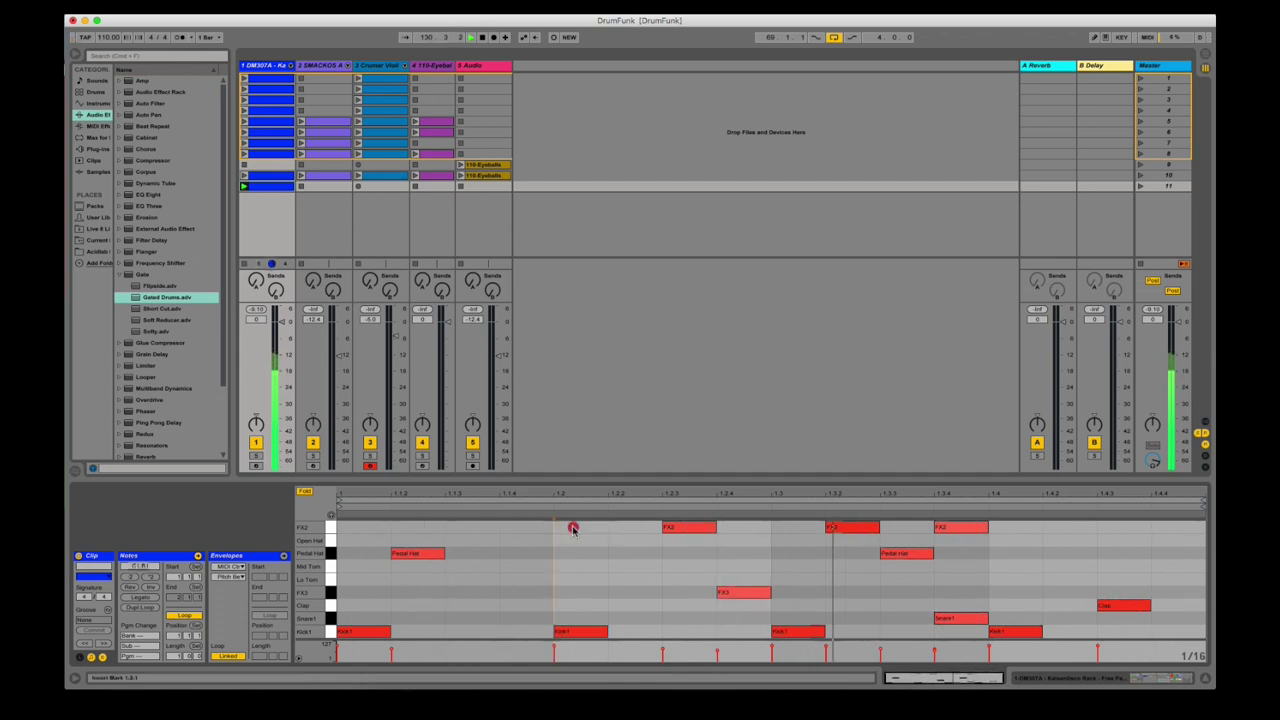
{"action": "double_click", "coordinate": [675, 528]}
{"action": "double_click", "coordinate": [675, 528]}
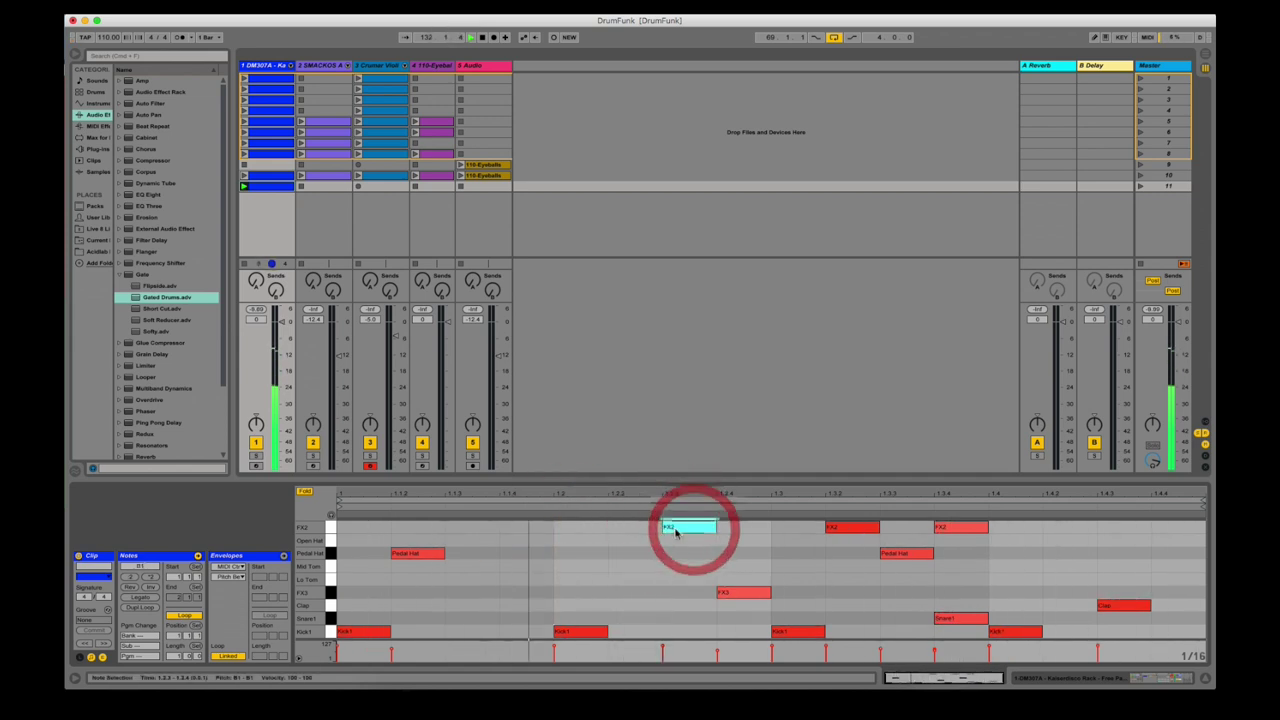
{"action": "double_click", "coordinate": [676, 528]}
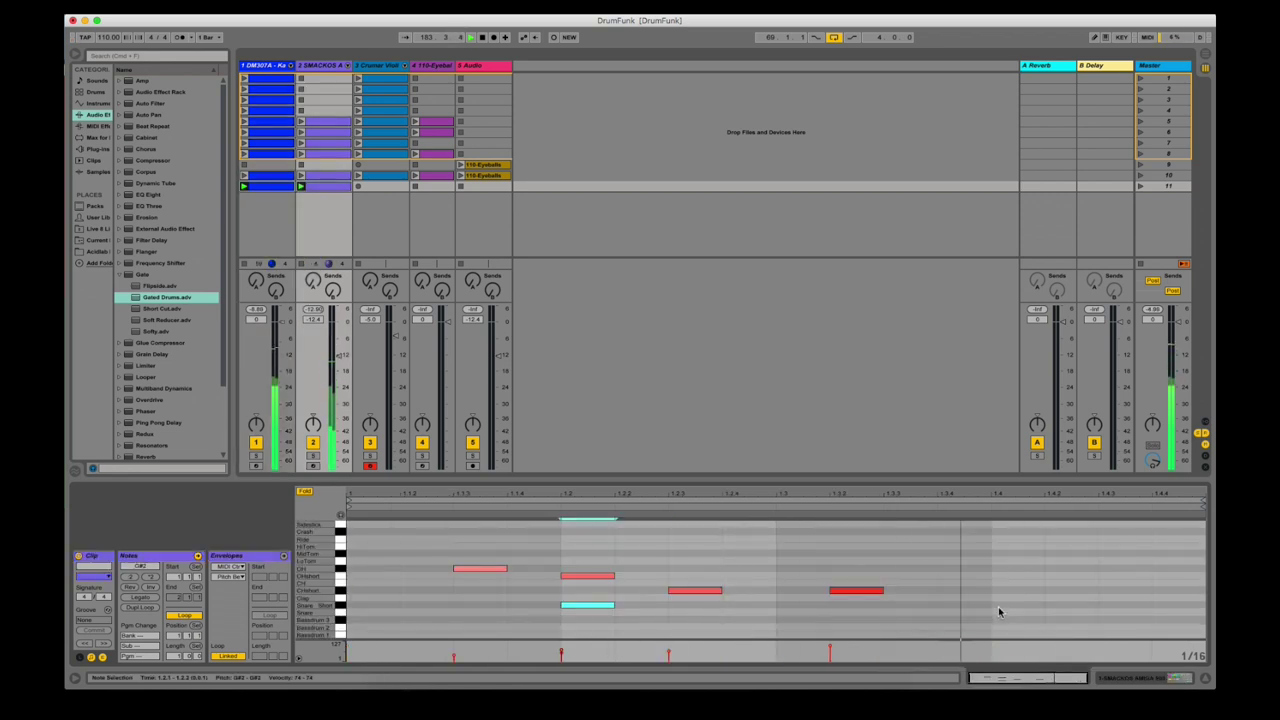
- In the SMACKOS clip, add a Snare note at 1.4 and replace the hi-hats with repeated one-beat Ride notes from 1.1.3
{"action": "double_click", "coordinate": [998, 612]}
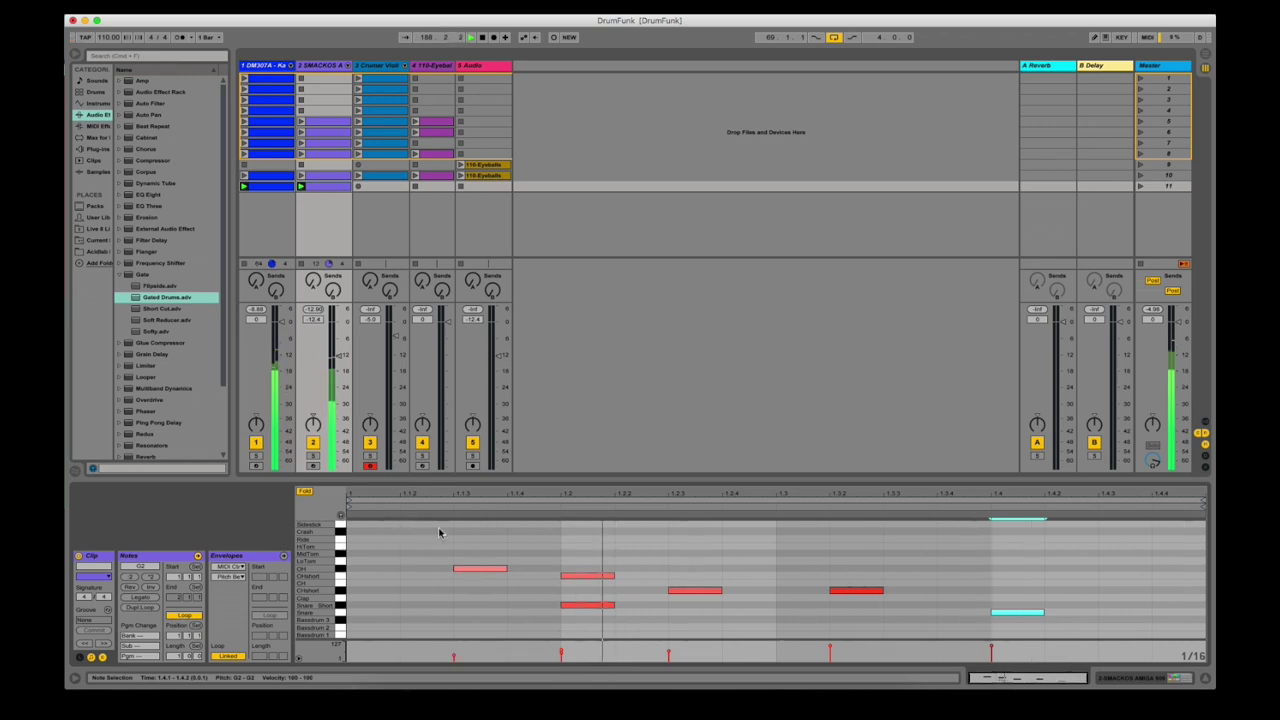
{"action": "left_click", "coordinate": [495, 569]}
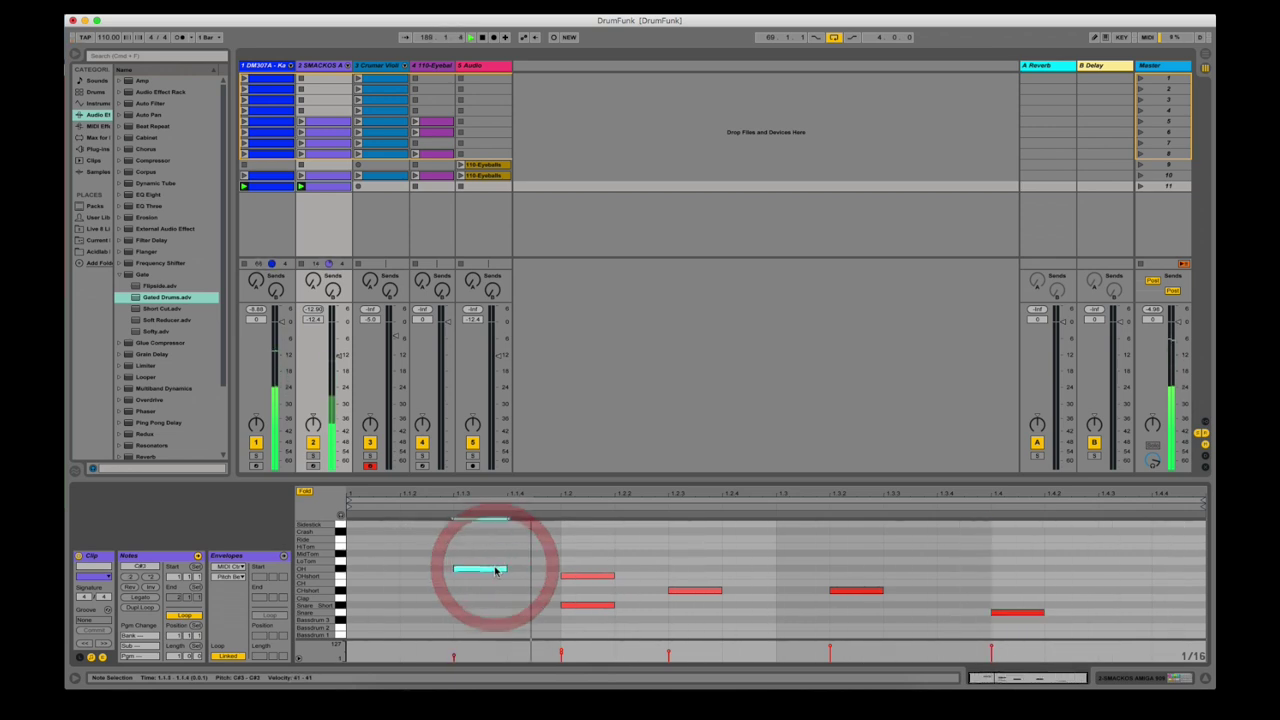
{"action": "left_click_drag", "start_coordinate": [495, 569], "coordinate": [655, 545]}
{"action": "key", "text": "super+d"}
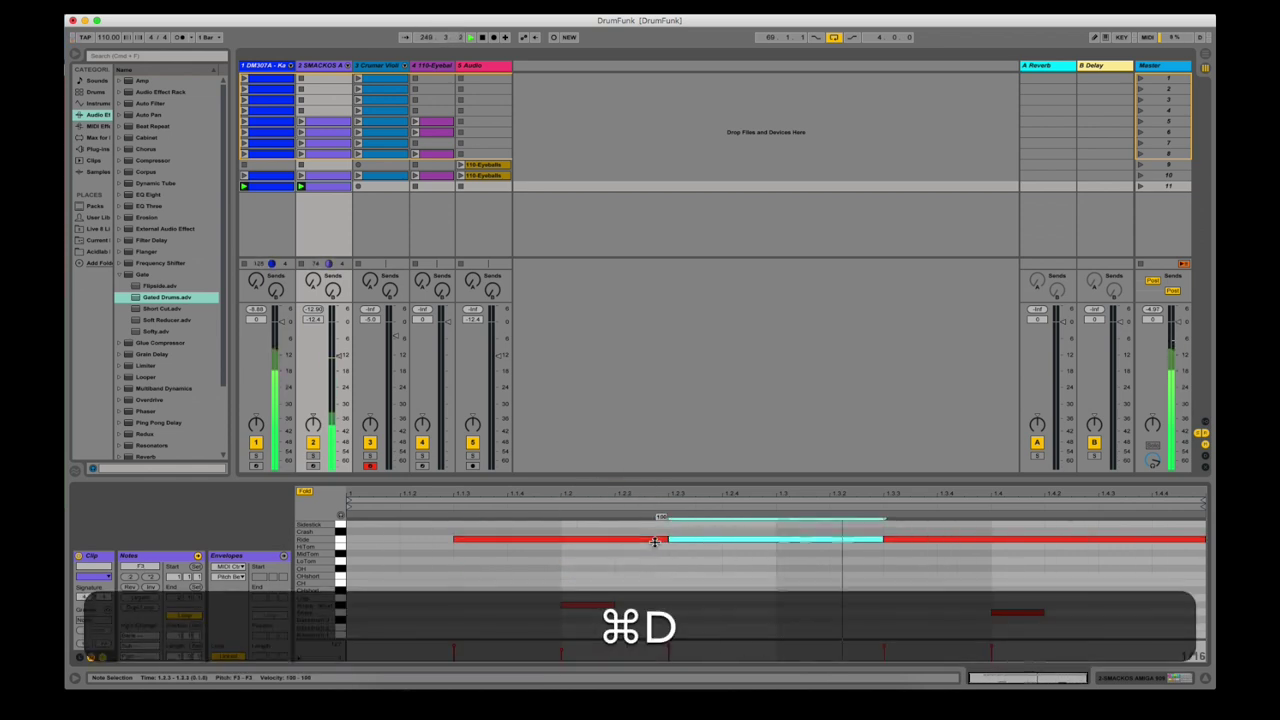
{"action": "key", "text": "super+d"}
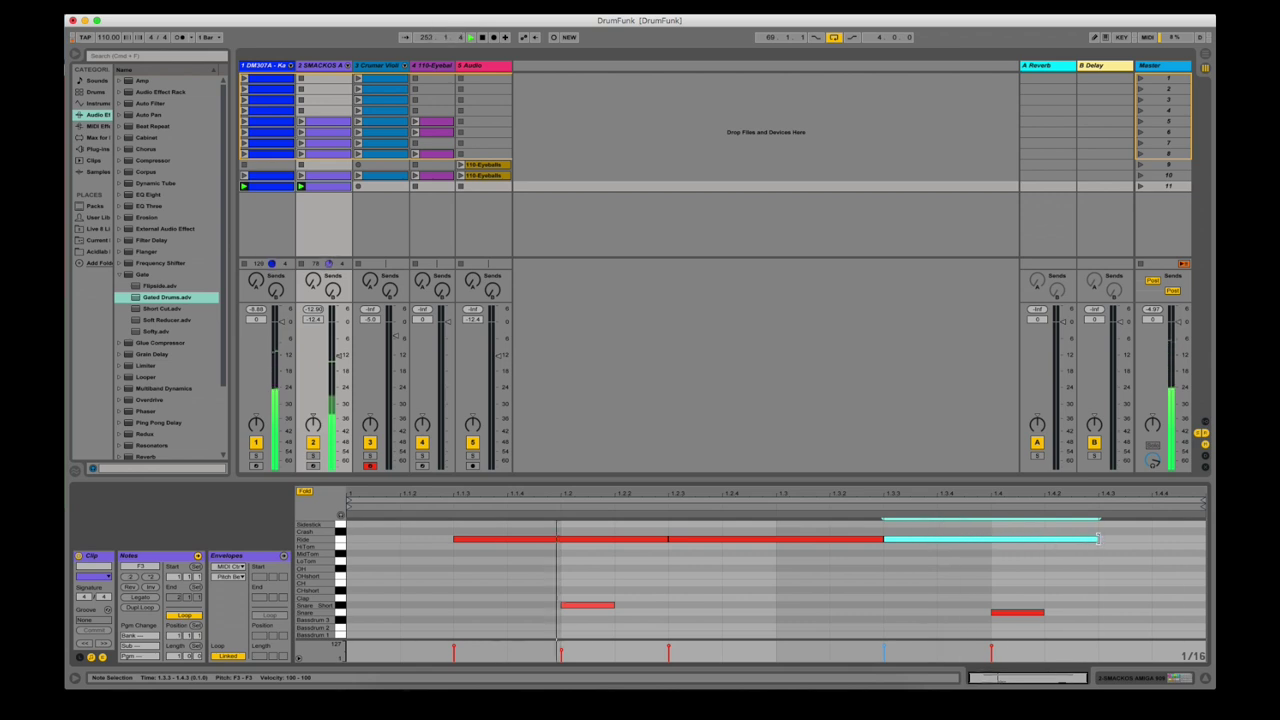
- In the DM307A clip, shift the FX2 notes at 1.3.2 and 1.3.4 one sixteenth earlier and delete the FX2 notes from 1.2 onward
{"action": "left_click", "coordinate": [445, 525]}
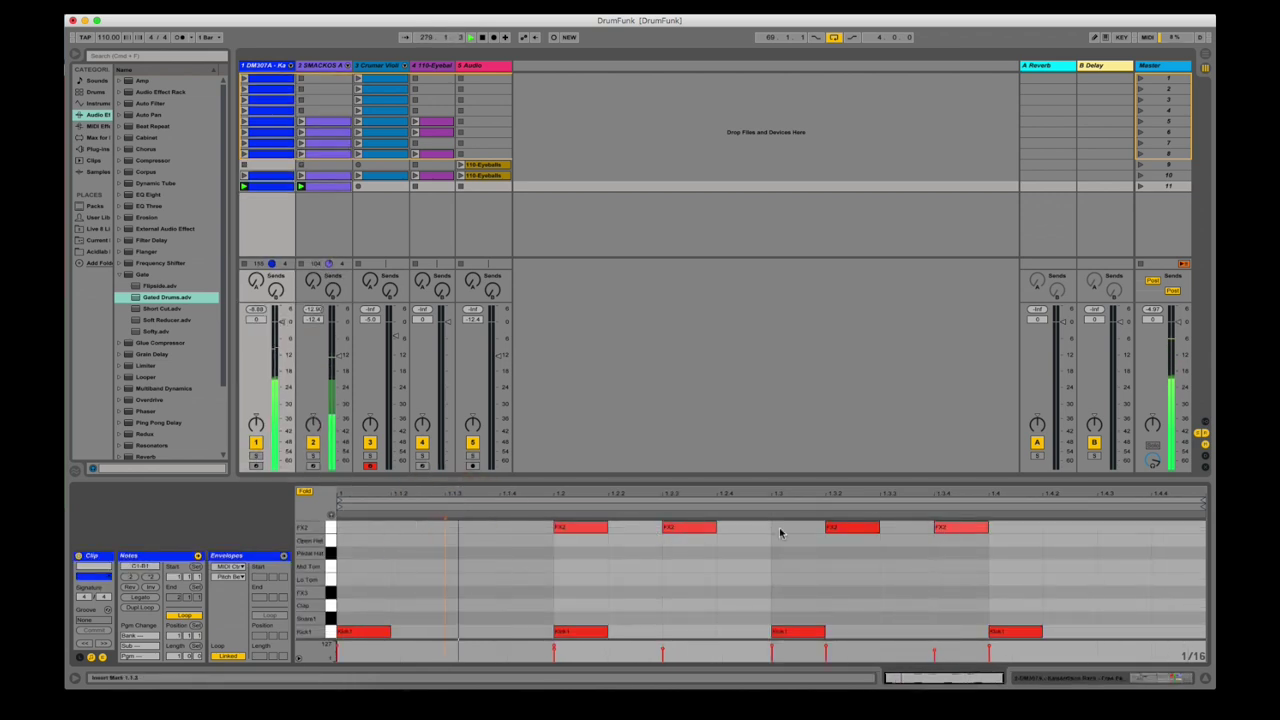
{"action": "left_click_drag", "start_coordinate": [959, 553], "coordinate": [869, 502]}
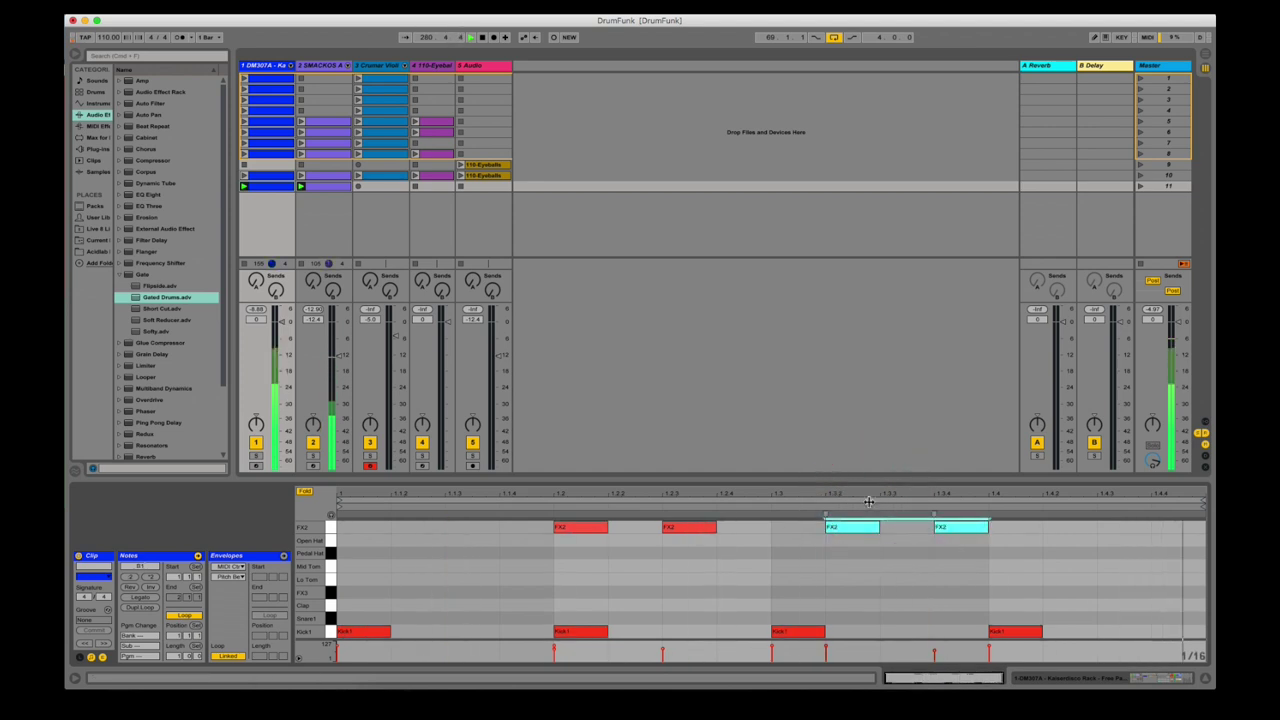
{"action": "key", "text": "Left"}
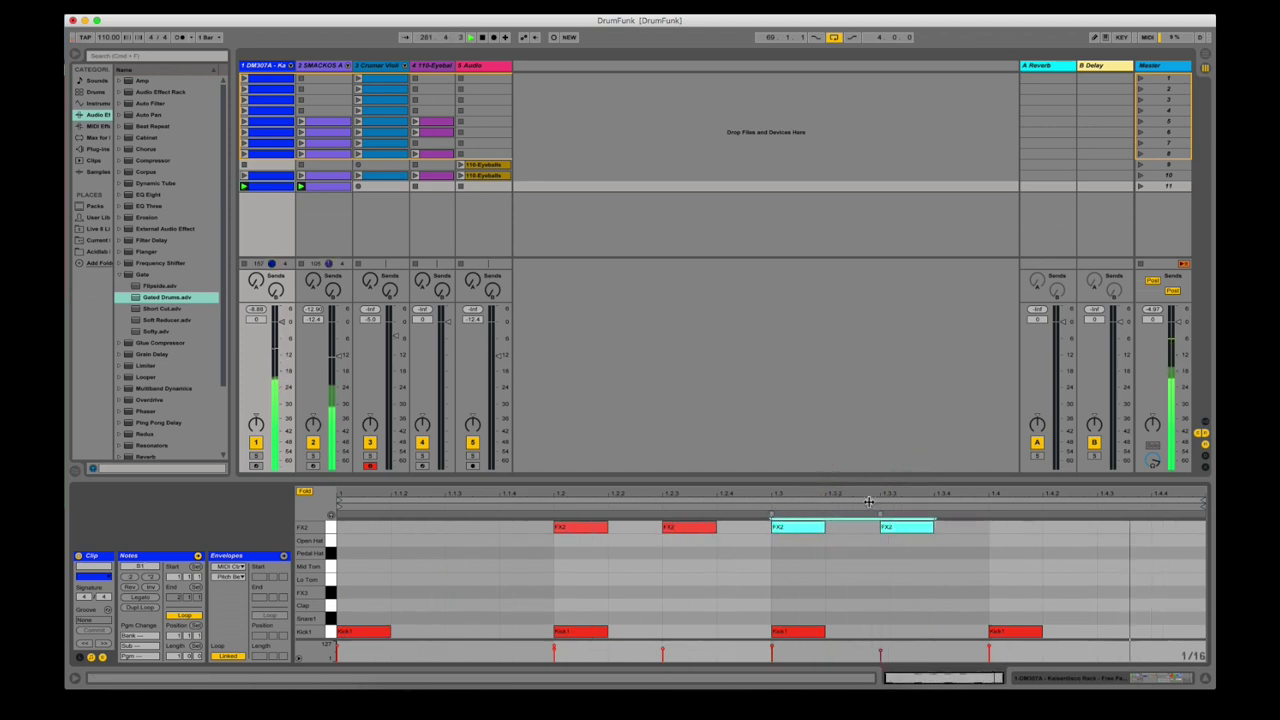
{"action": "left_click_drag", "start_coordinate": [955, 559], "coordinate": [591, 505]}
{"action": "key", "text": "Delete"}
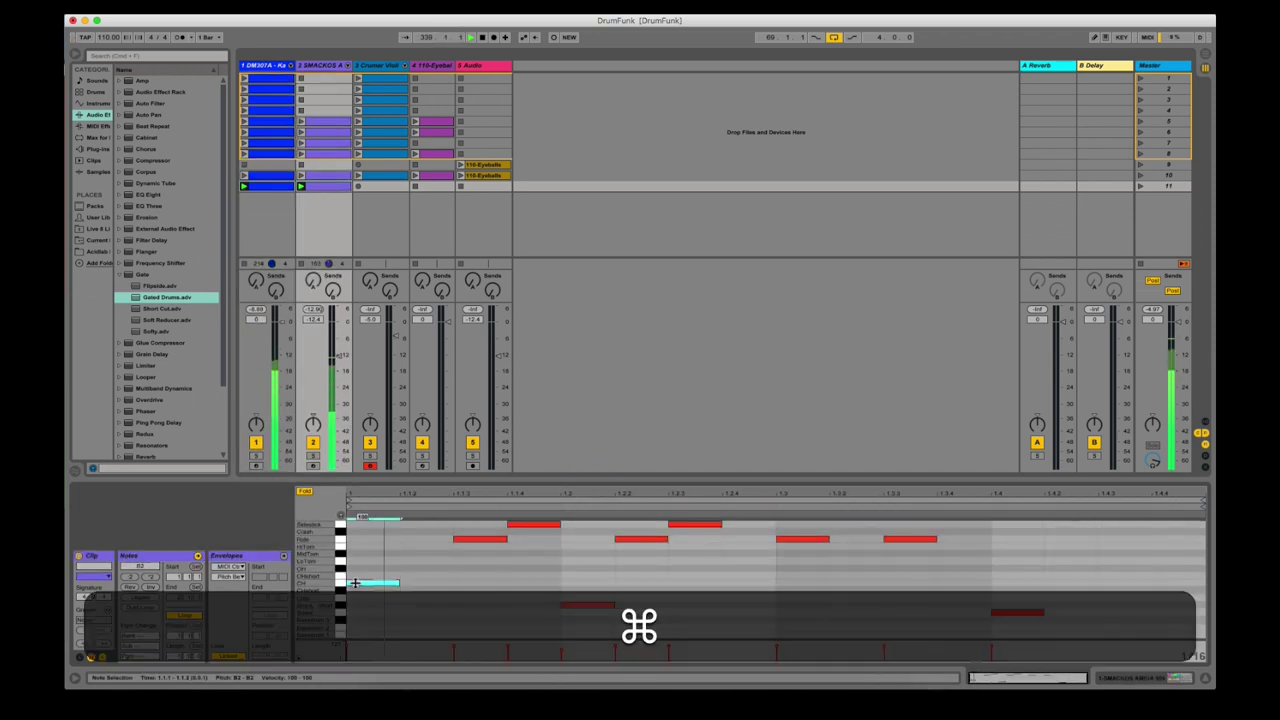
- Duplicate the CH note at 1.1 in the SMACKOS clip until sixteenth notes fill the whole bar
{"action": "key", "text": "super+d"}
{"action": "key", "text": "super+d"}
{"action": "key", "text": "super+d"}
{"action": "key", "text": "super+d"}
{"action": "key", "text": "super+d"}
{"action": "key", "text": "super+d"}
{"action": "key", "text": "super+d"}
{"action": "key", "text": "super+d"}
{"action": "key", "text": "super+d"}
{"action": "key", "text": "super+d"}
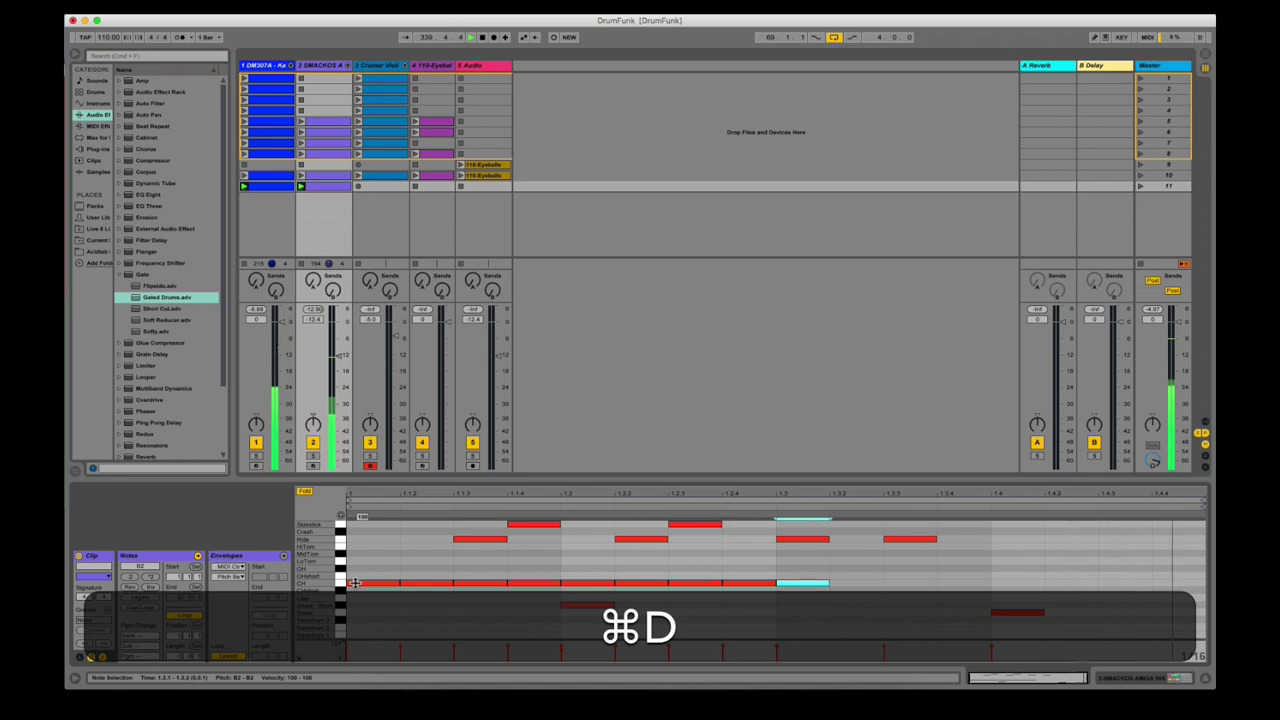
{"action": "key", "text": "super+d"}
{"action": "key", "text": "super+d"}
{"action": "key", "text": "super+d"}
{"action": "key", "text": "super+d"}
{"action": "key", "text": "super+d"}
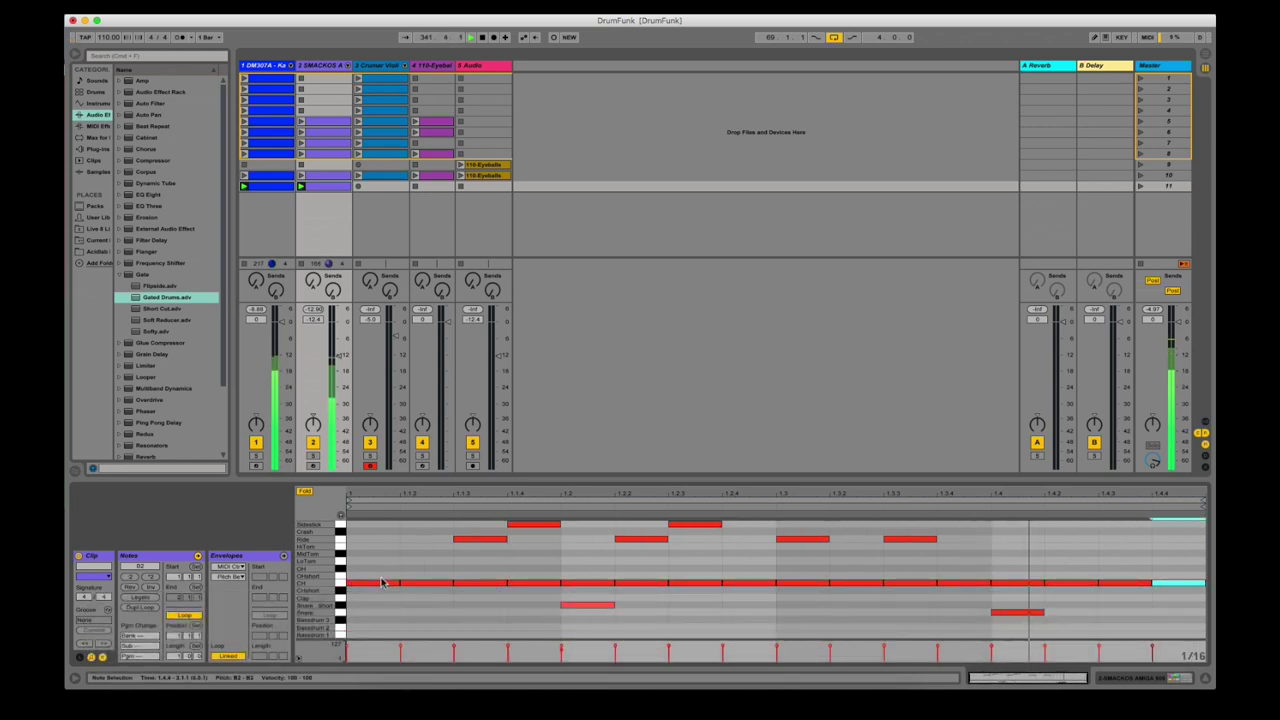
- Delete the CH notes on the four beats of the SMACKOS clip, at 1.1, 1.2, 1.3 and 1.4
{"action": "double_click", "coordinate": [381, 588]}
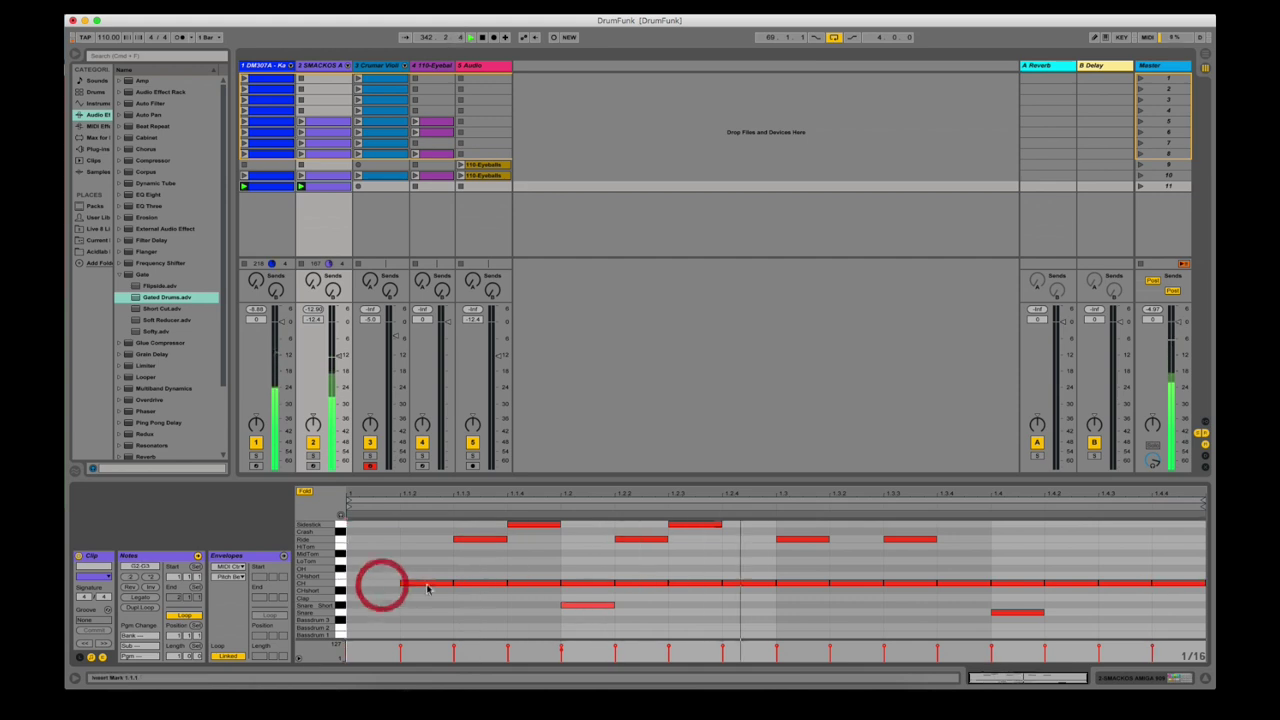
{"action": "double_click", "coordinate": [578, 586]}
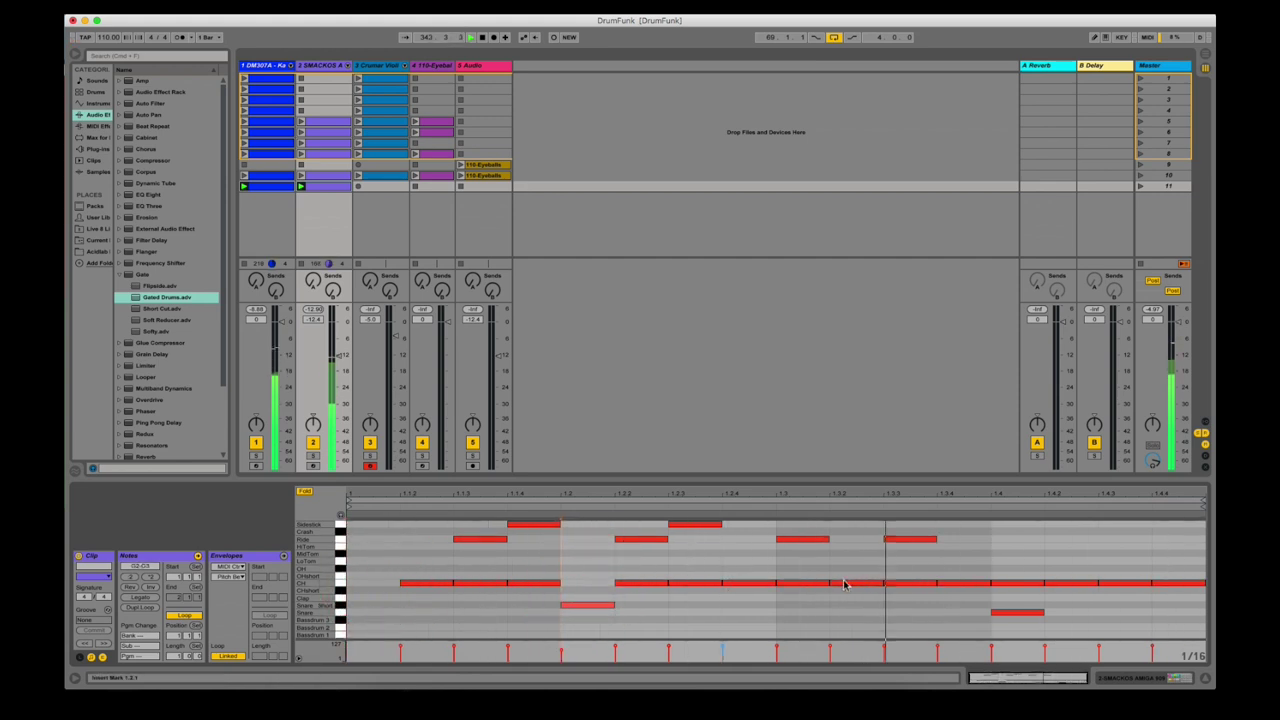
{"action": "double_click", "coordinate": [806, 586]}
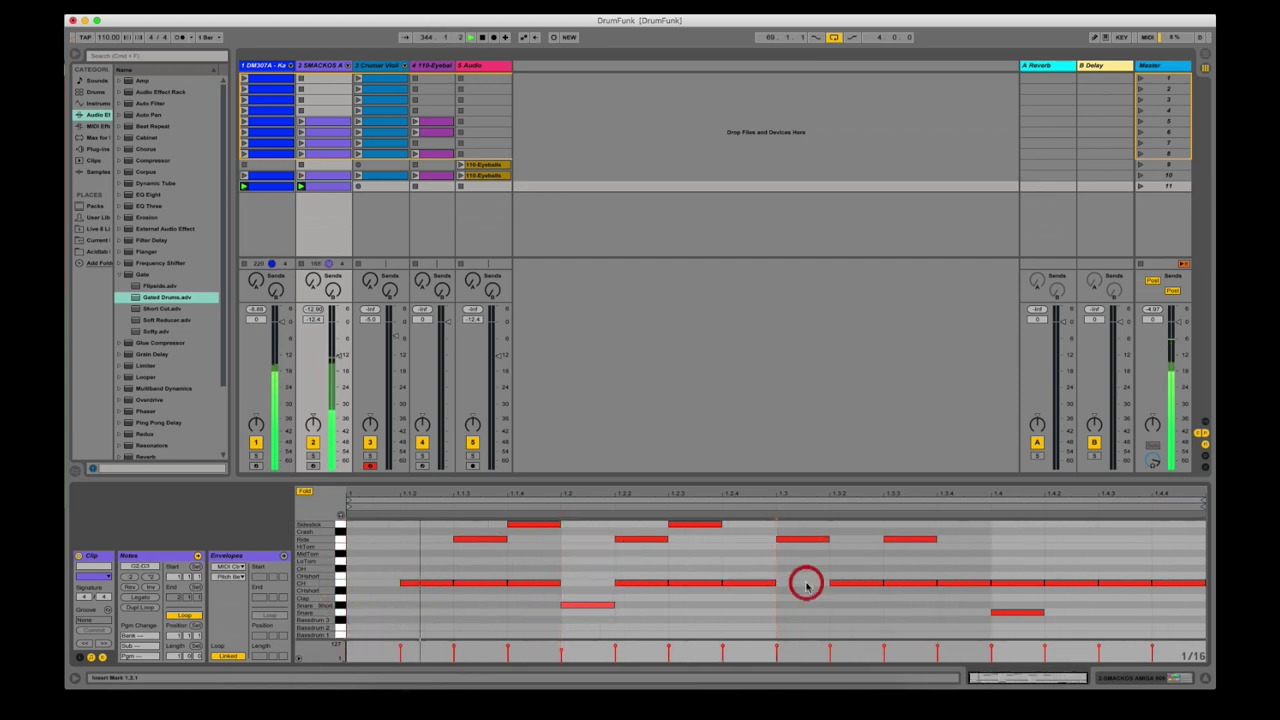
{"action": "double_click", "coordinate": [1021, 587]}
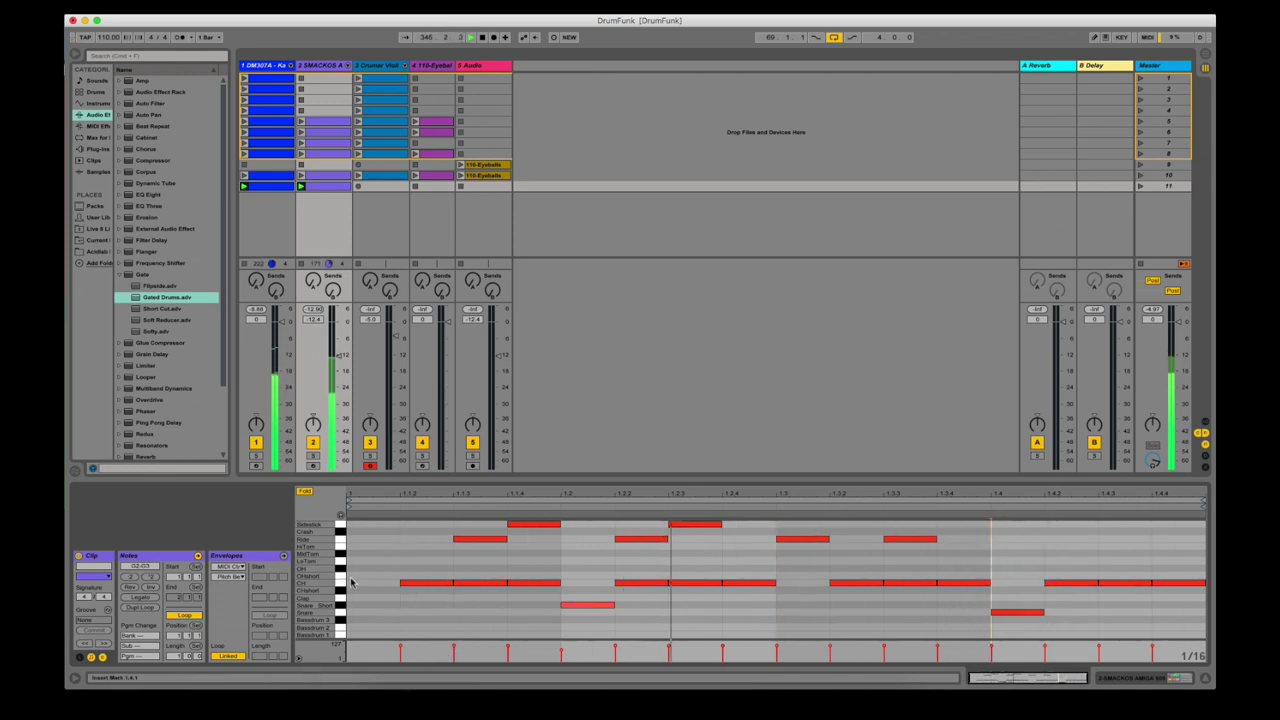
- Select the SMACKOS clip's CH notes from 1.1.2 to 1.1.4 and shape their velocities into a rising ramp up to 74
{"action": "left_click", "coordinate": [425, 583], "text": "shift"}
{"action": "left_click", "coordinate": [543, 582], "text": "shift"}
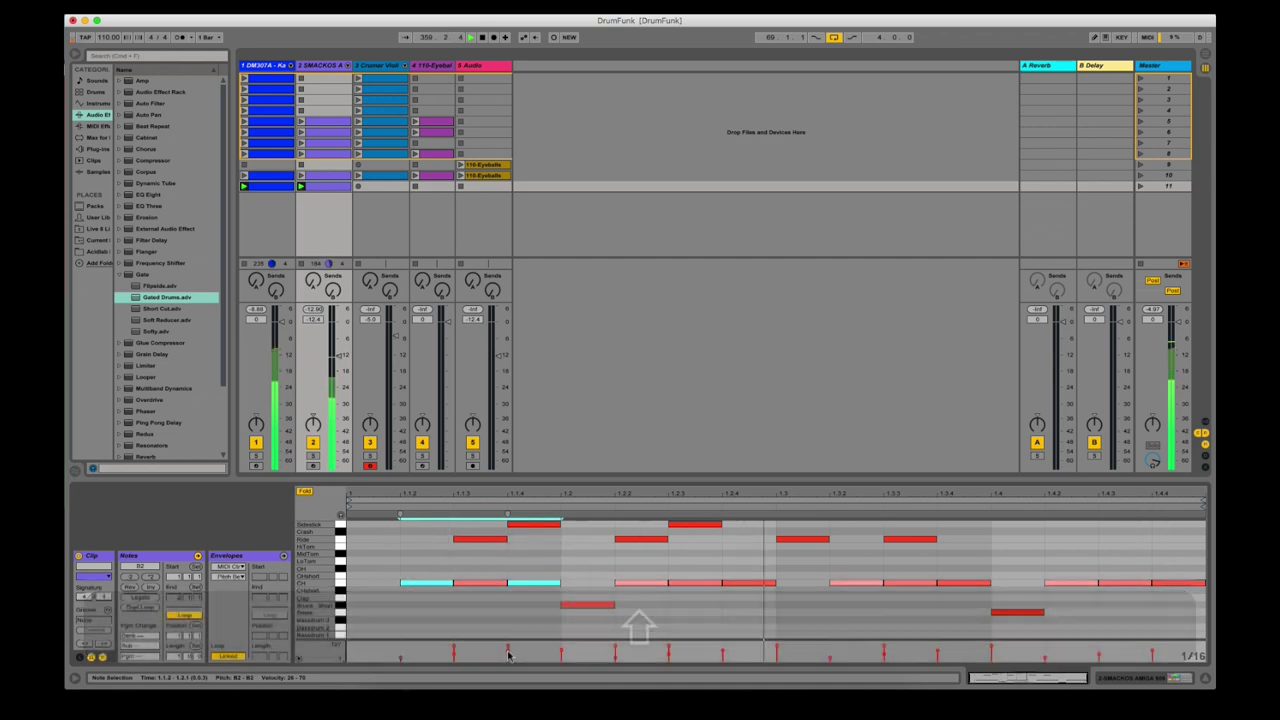
{"action": "key", "text": "super+z"}
{"action": "key", "text": "shift+super+z"}
{"action": "left_click", "coordinate": [478, 583], "text": "shift"}
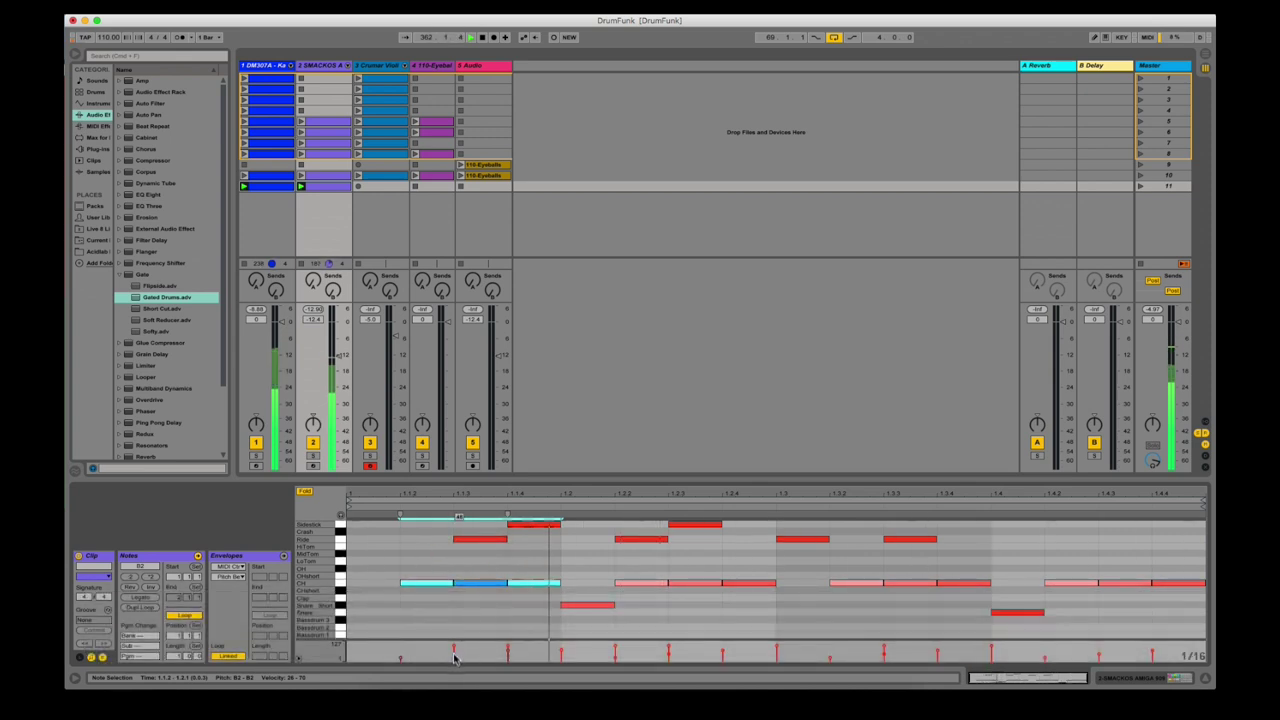
{"action": "left_click", "coordinate": [453, 657]}
{"action": "key", "text": "super+z"}
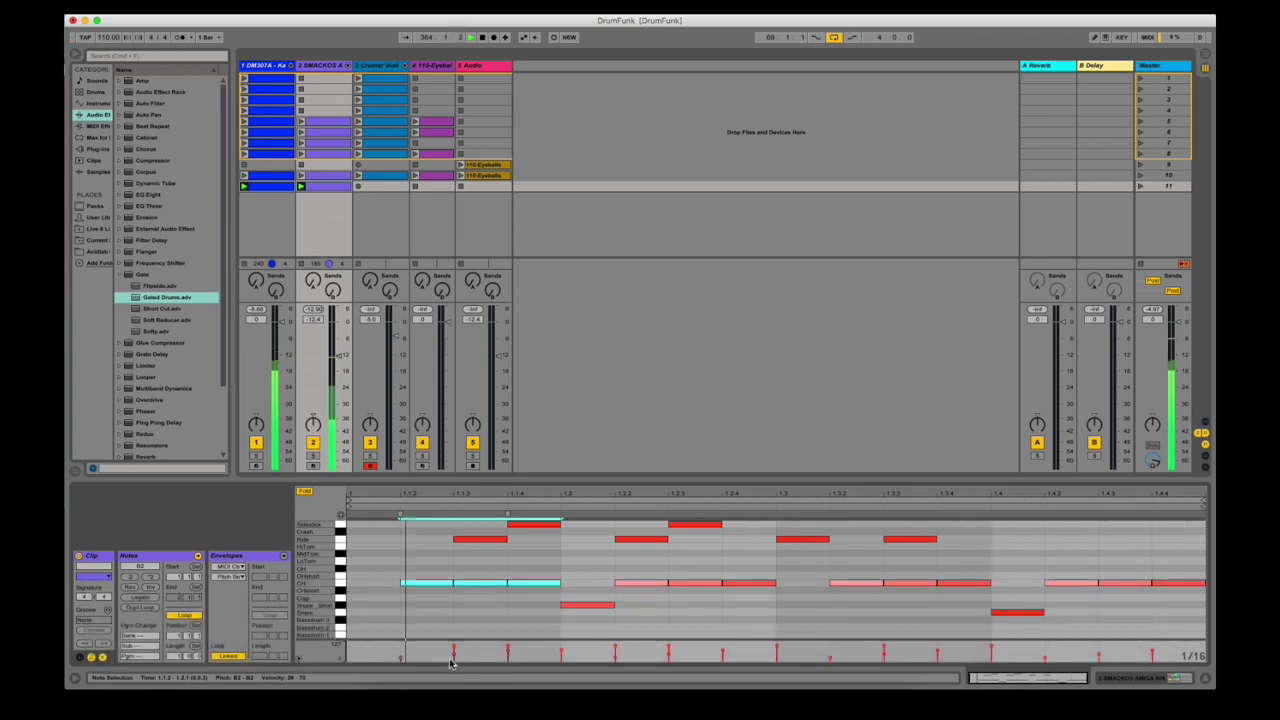
{"action": "key", "text": "alt"}
{"action": "left_click", "coordinate": [511, 650]}
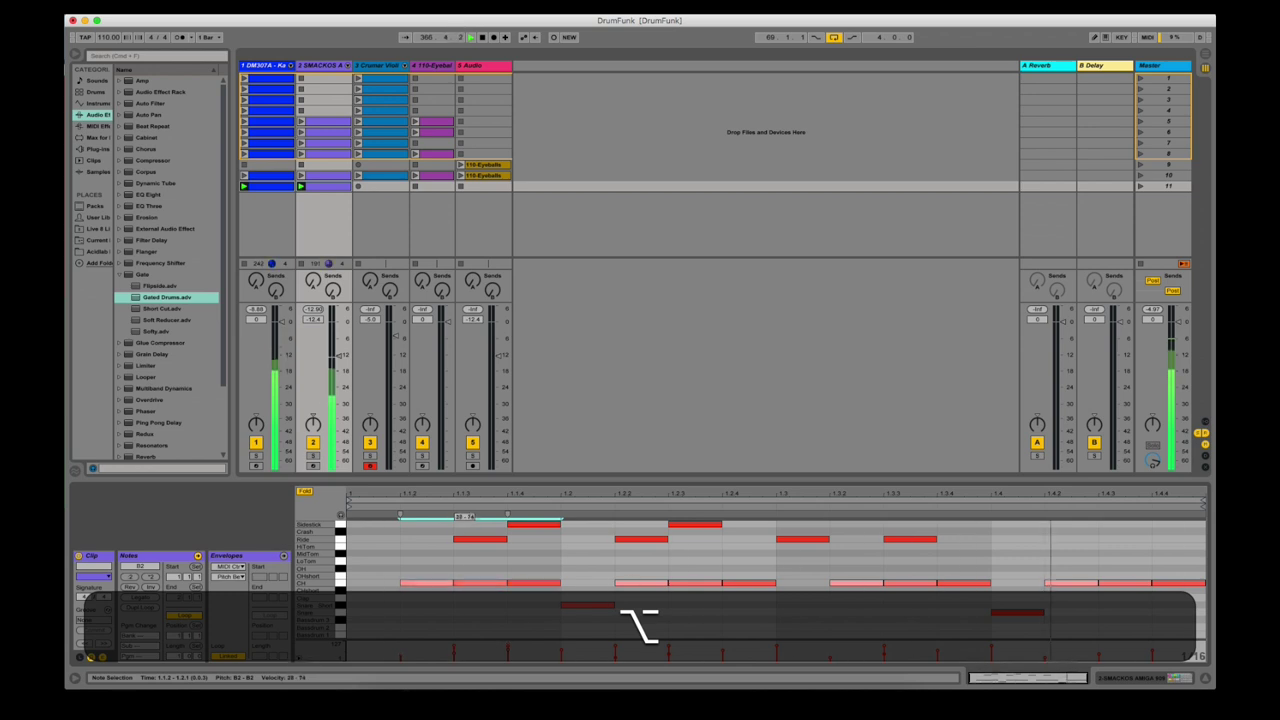
- Edit the SMACKOS clip's CH Transpose envelope with a breakpoint at 1.3.4 set to 0 st
{"action": "left_click", "coordinate": [925, 592]}
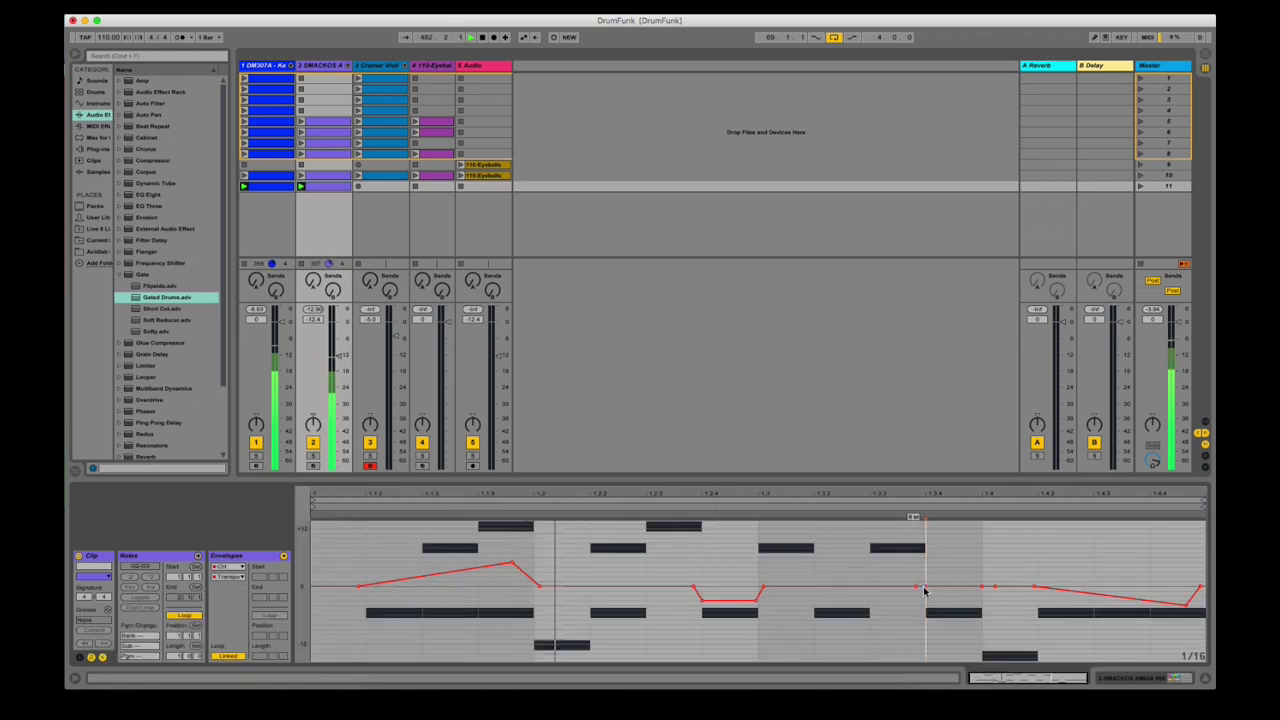
{"action": "left_click", "coordinate": [926, 590]}
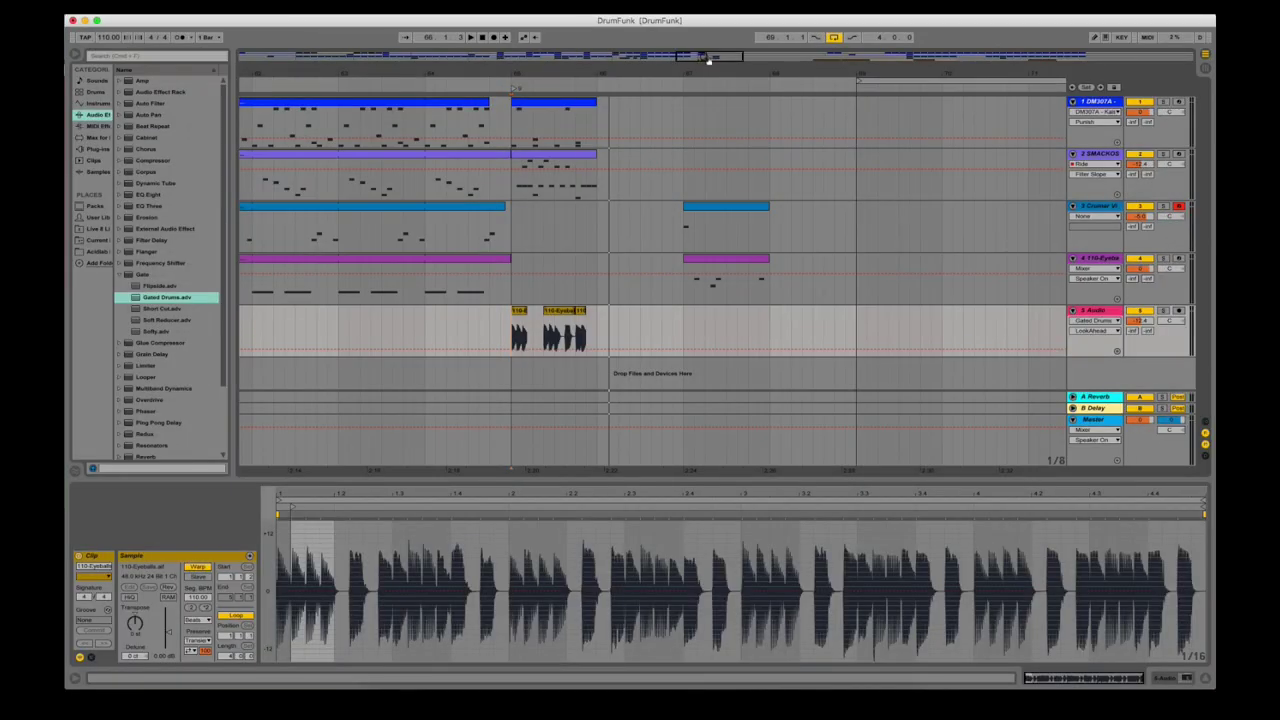
- Set the arrangement loop to the single bar at 65.1.1 and play the drum fill there
{"action": "left_click_drag", "start_coordinate": [708, 60], "coordinate": [708, 45]}
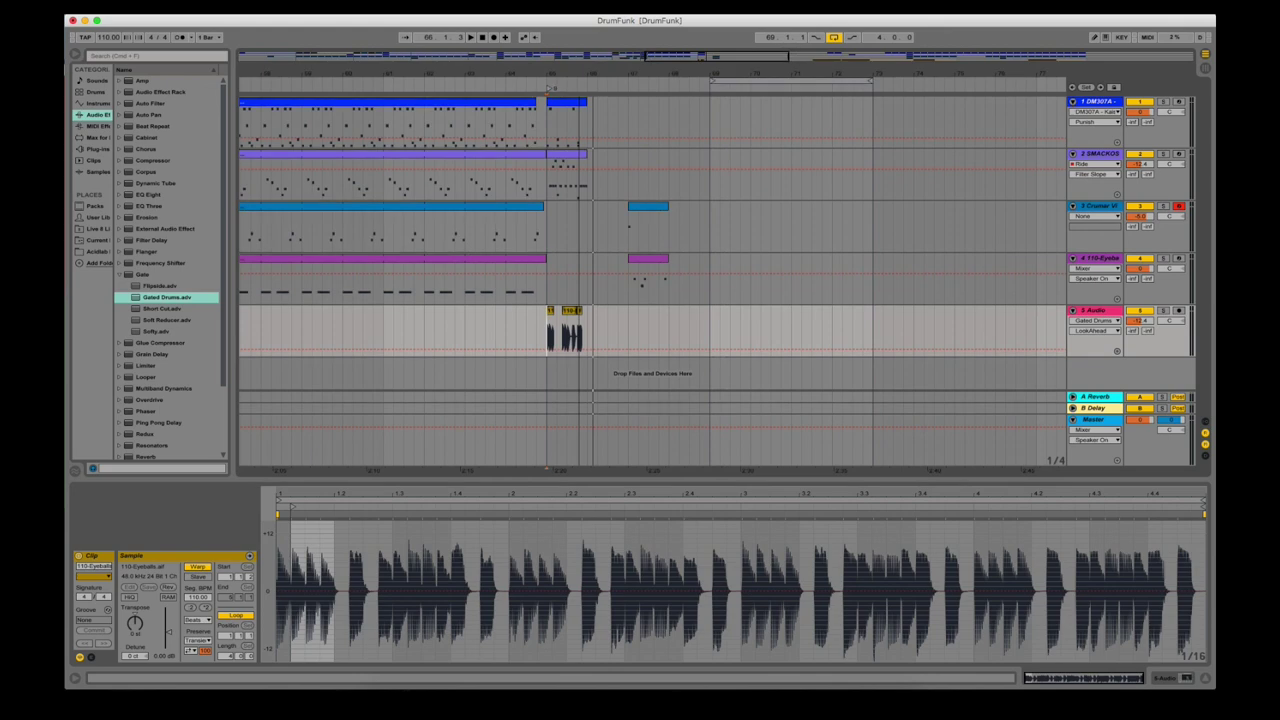
{"action": "left_click_drag", "start_coordinate": [763, 80], "coordinate": [588, 82]}
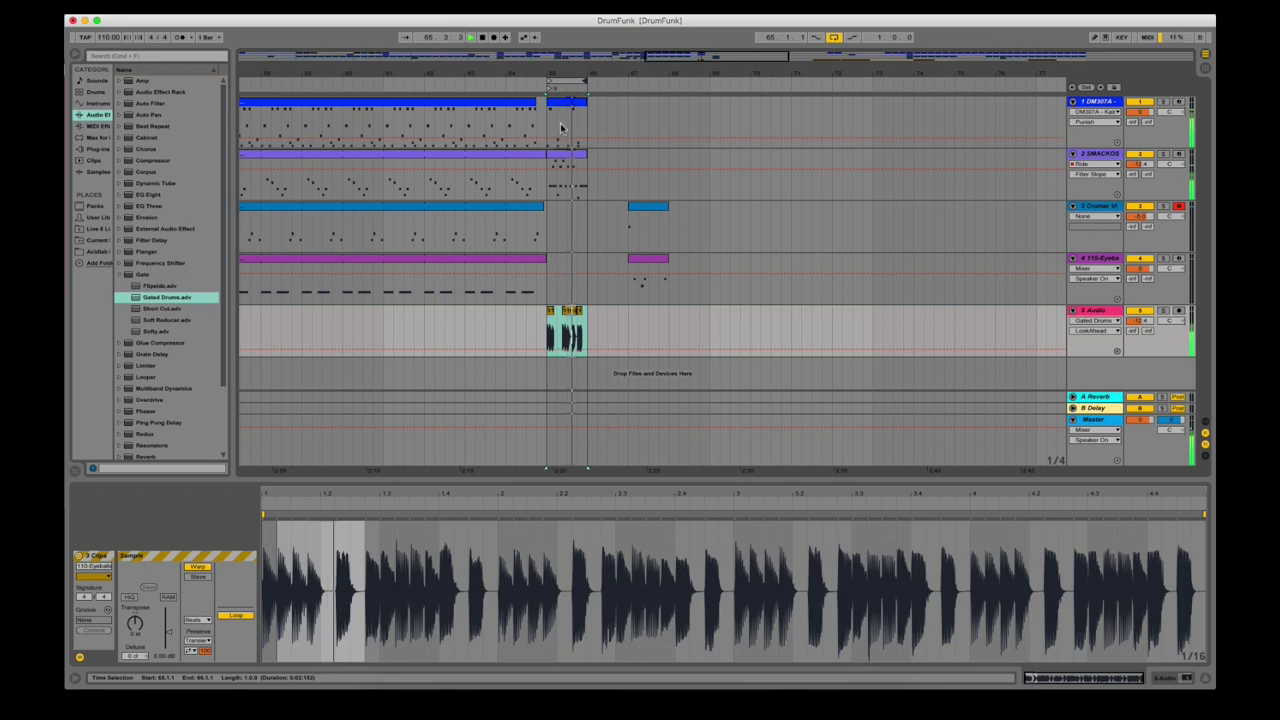
{"action": "left_click_drag", "start_coordinate": [760, 52], "coordinate": [705, 90]}
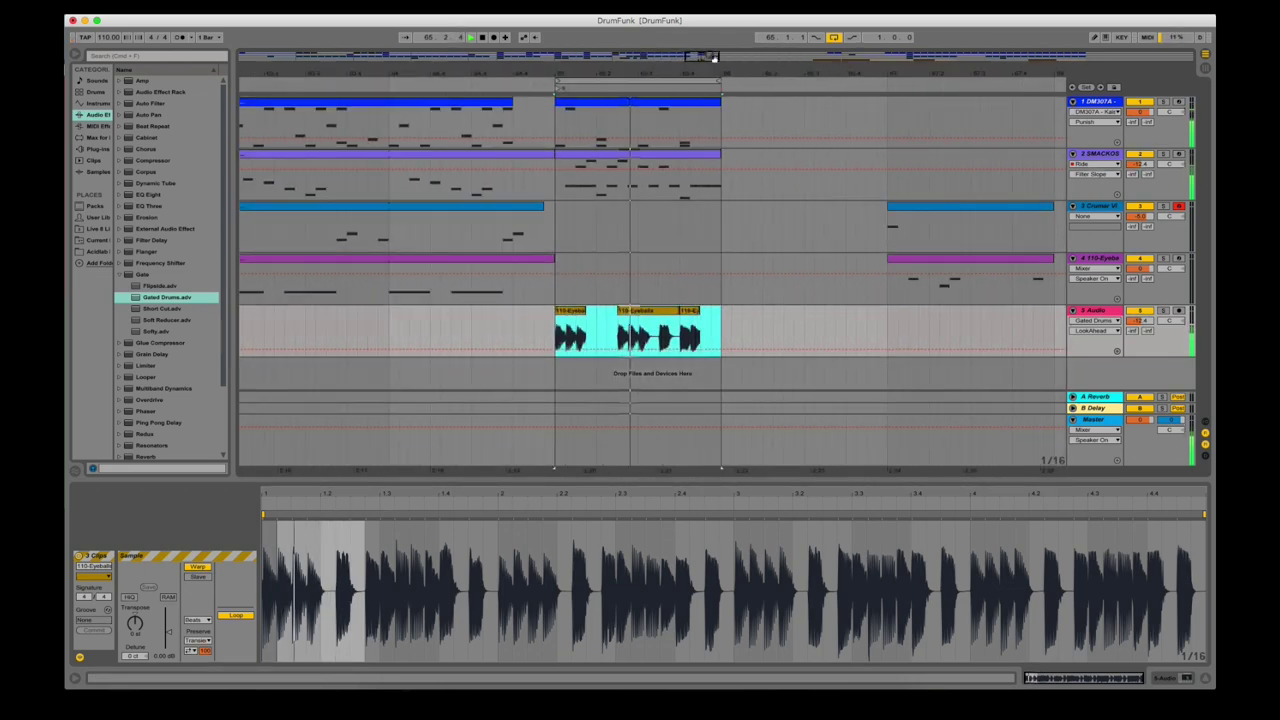
- Try deleting the last 110-Eyeballs slice of the drum fill at 65.4.1 on the Audio track
{"action": "left_click", "coordinate": [696, 316]}
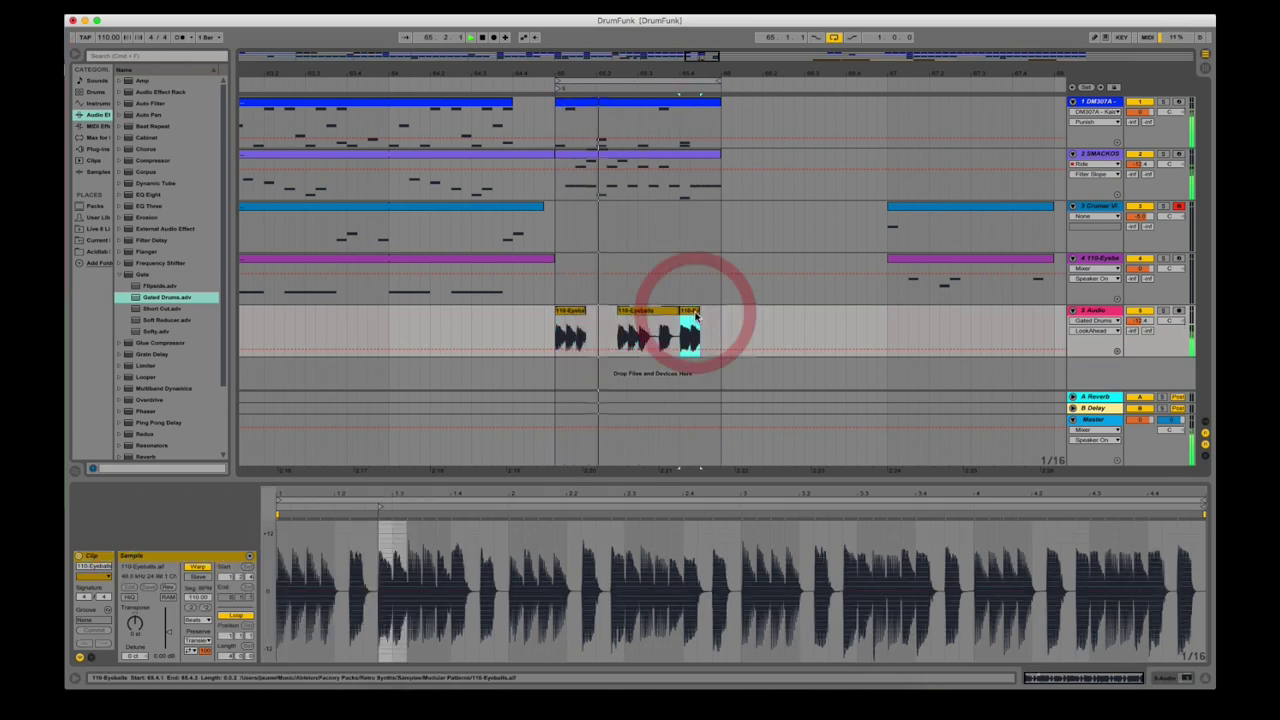
{"action": "key", "text": "Delete"}
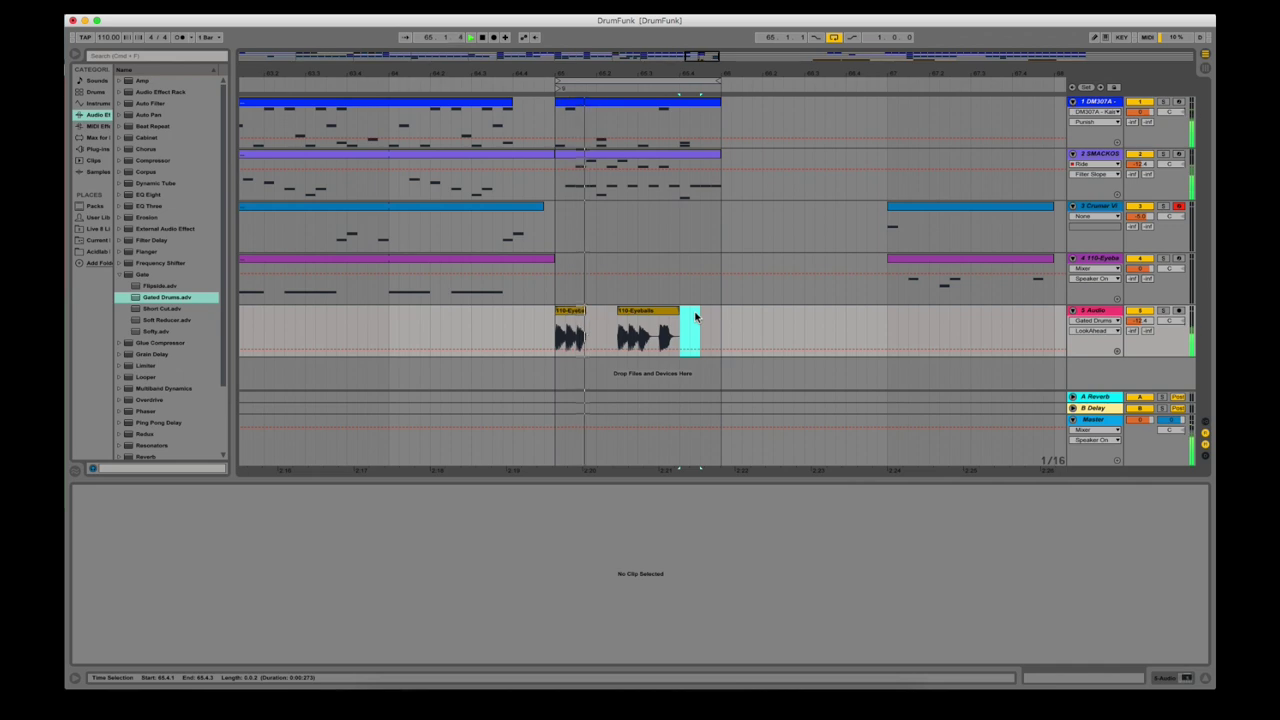
{"action": "key", "text": "super+z"}
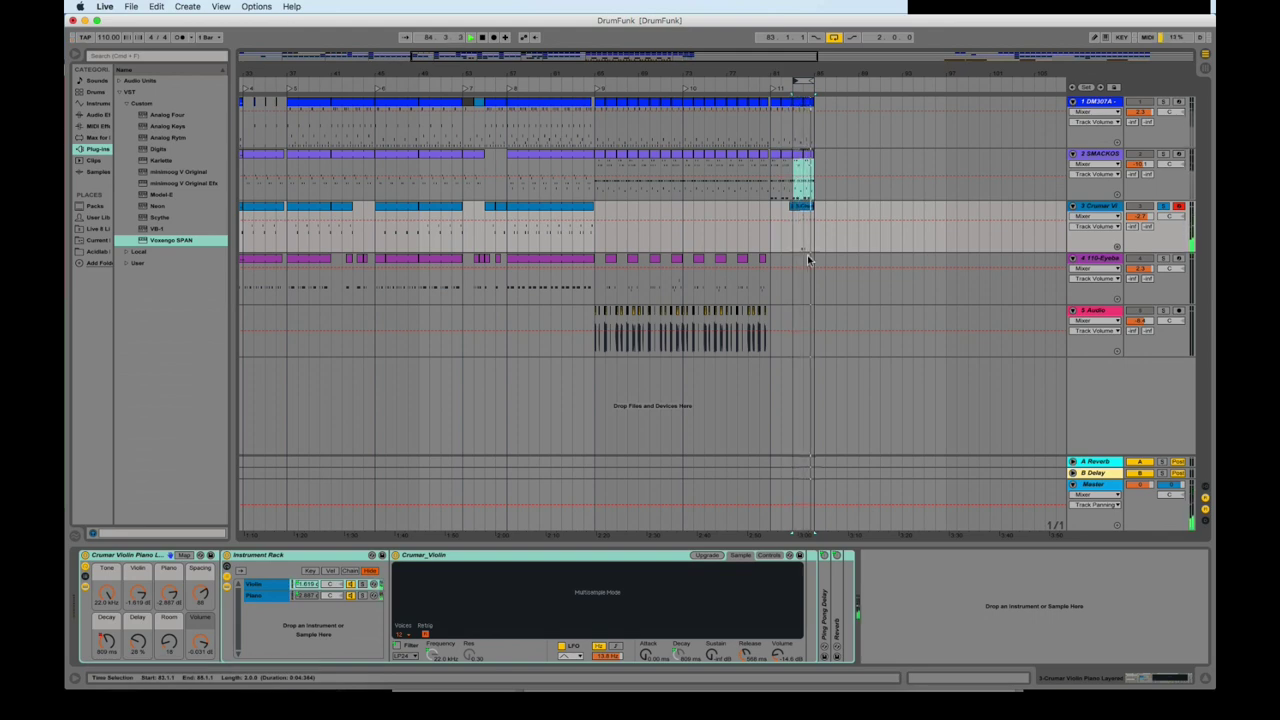
- Switch to the Session View mixer and open the Voxengo SPAN analyzer on the Master track
{"action": "key", "text": "Tab"}
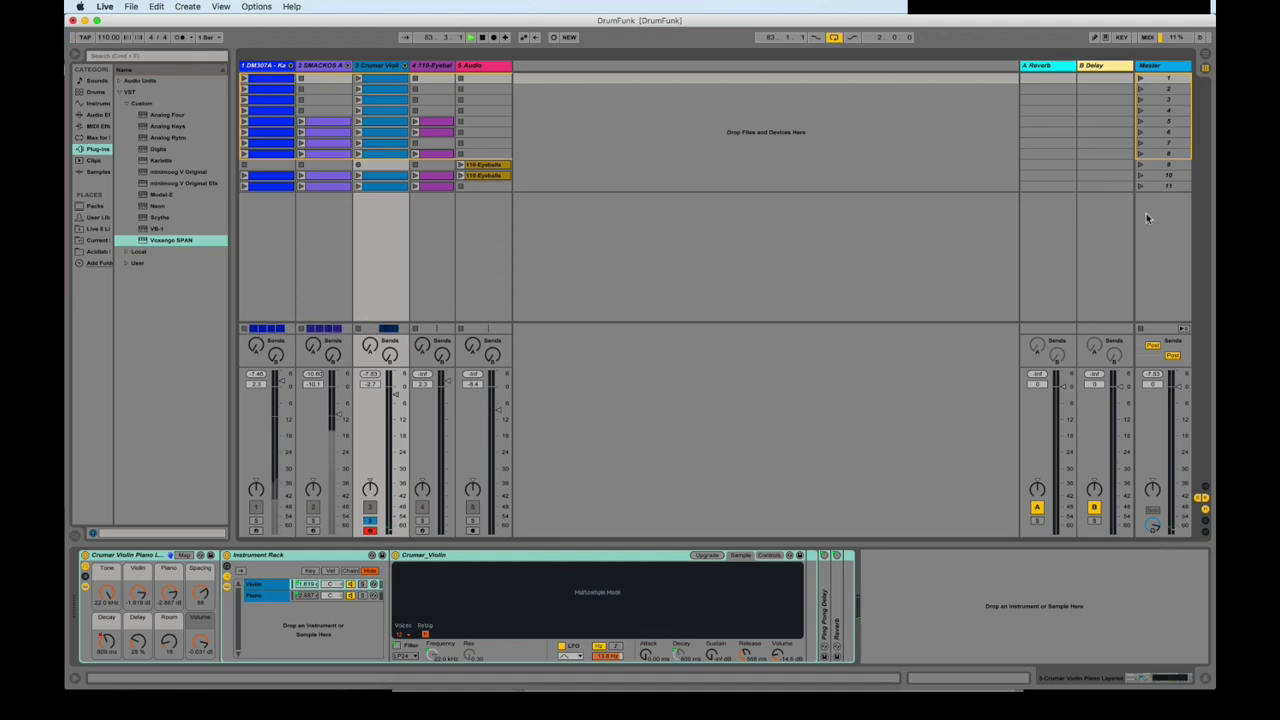
{"action": "left_click", "coordinate": [1163, 65]}
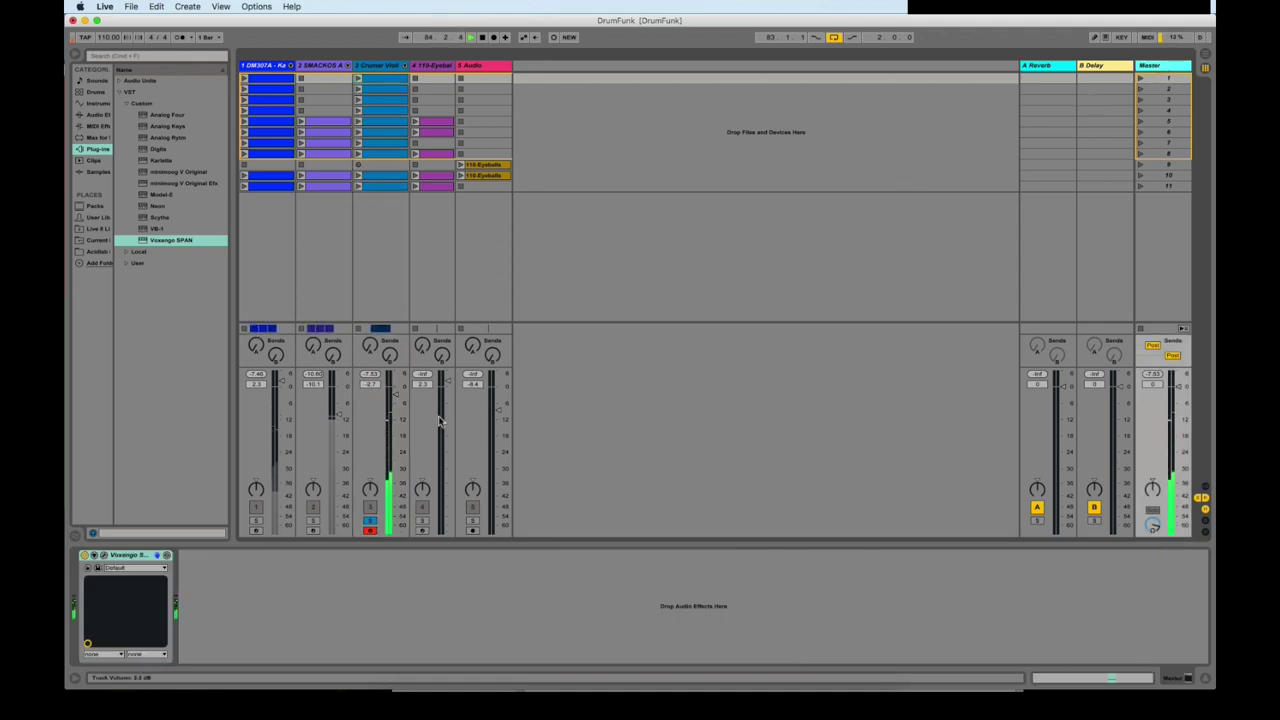
{"action": "left_click", "coordinate": [103, 557]}
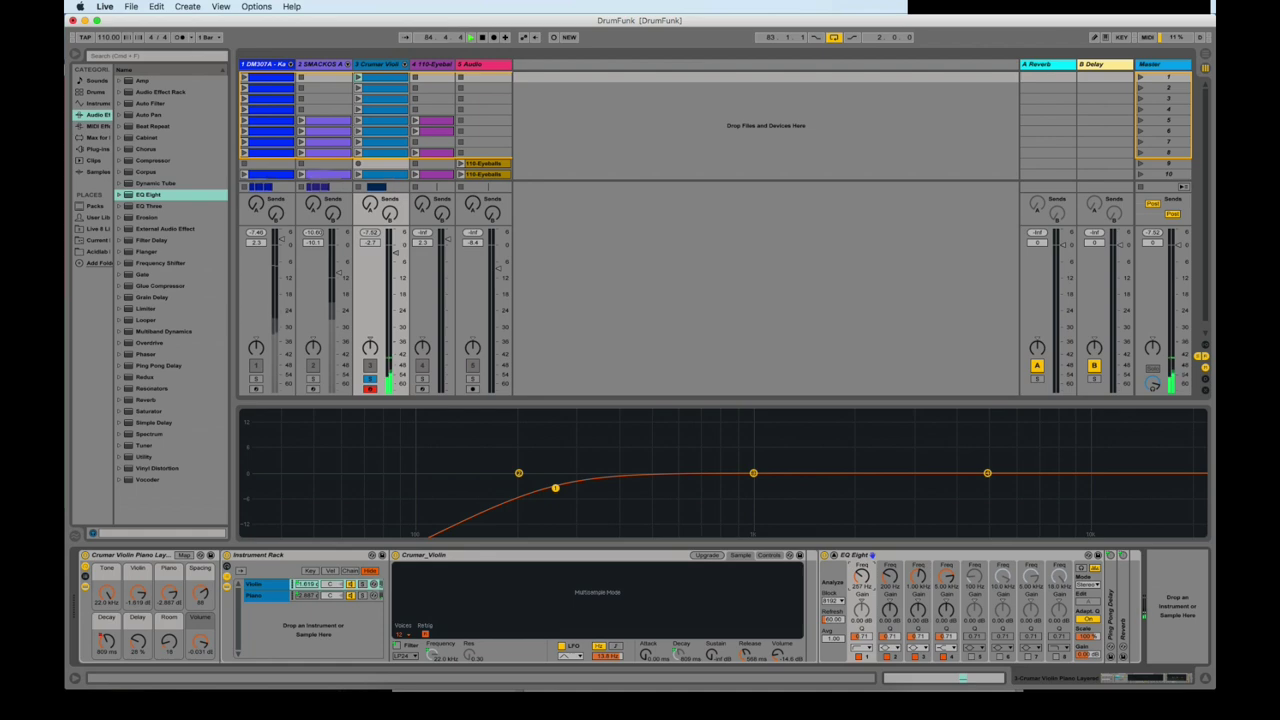
- In the arrangement, duplicate the DM307A, SMACKOS and Crumar clips of bars 81 to 84 right after themselves and extend the loop to eight bars
{"action": "key", "text": "Tab"}
{"action": "left_click", "coordinate": [686, 192]}
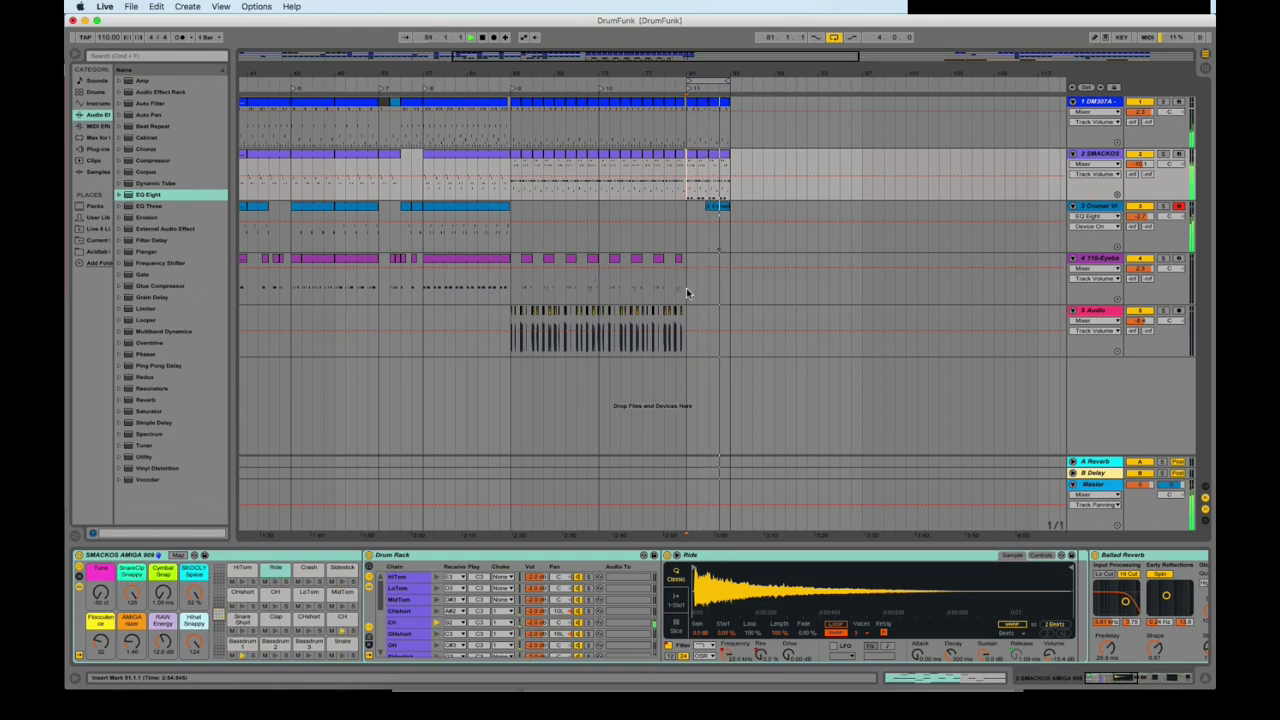
{"action": "left_click_drag", "start_coordinate": [697, 103], "coordinate": [722, 207]}
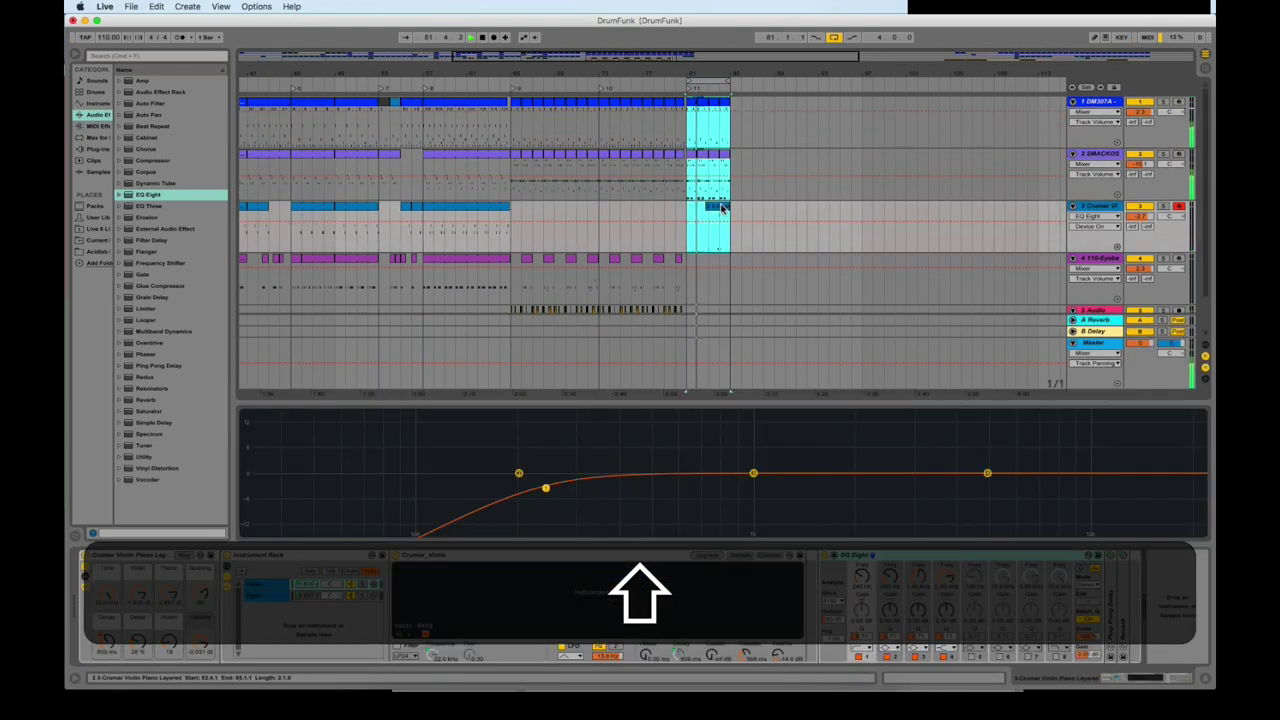
{"action": "key", "text": "super+d"}
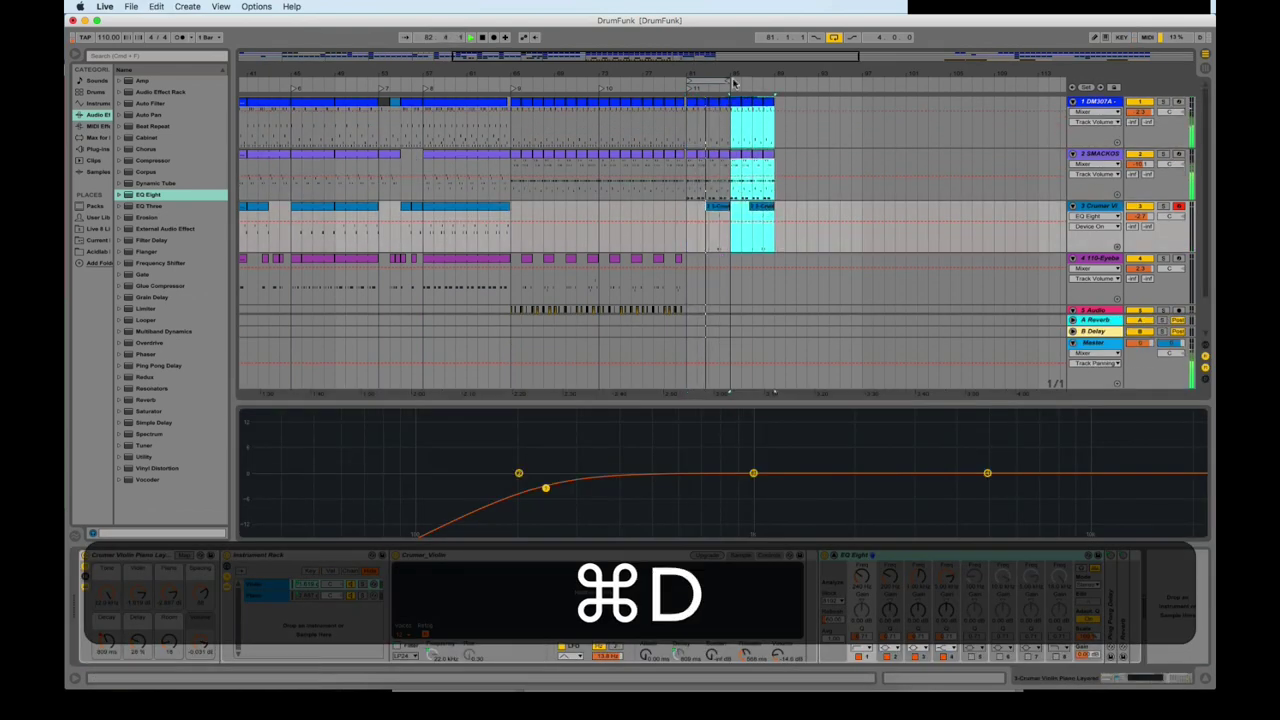
{"action": "left_click_drag", "start_coordinate": [686, 82], "coordinate": [772, 82]}
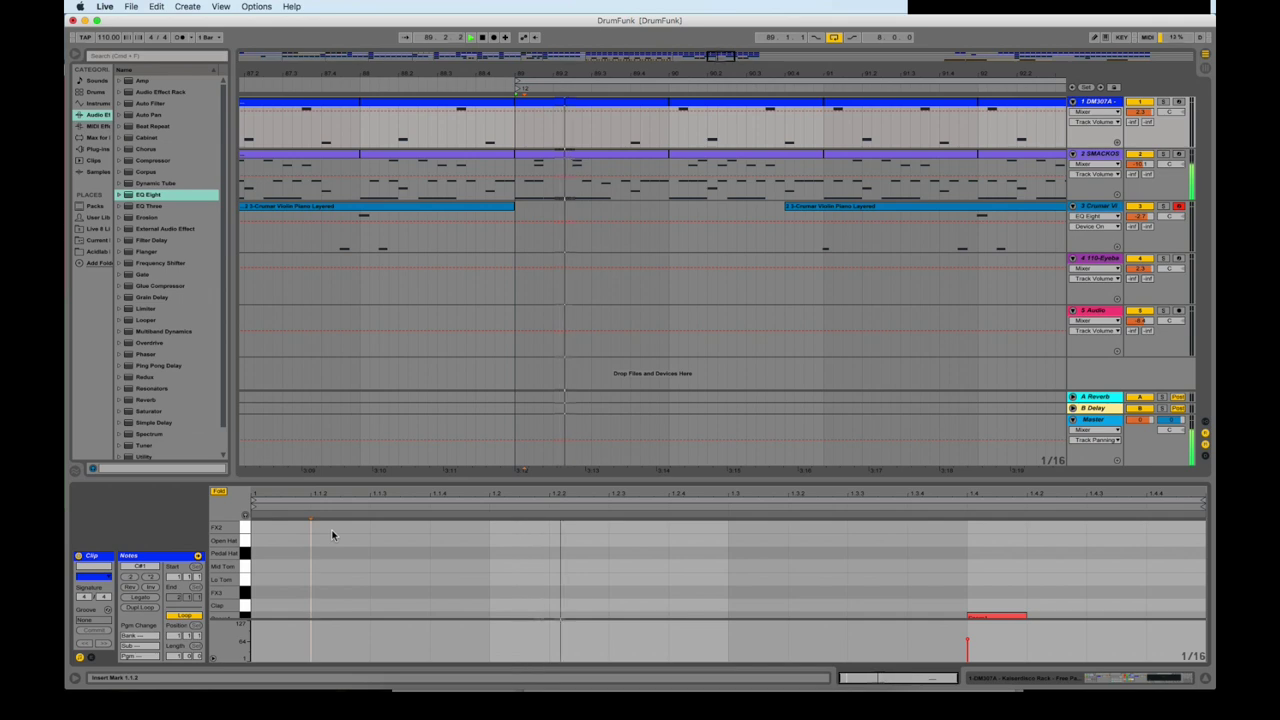
- Undo the removal of the FX2 notes at 1.1.2 and 1.3.3 in the DM307A clip at bar 89, replaying the pattern
{"action": "key", "text": "cmd+z"}
{"action": "key", "text": "space"}
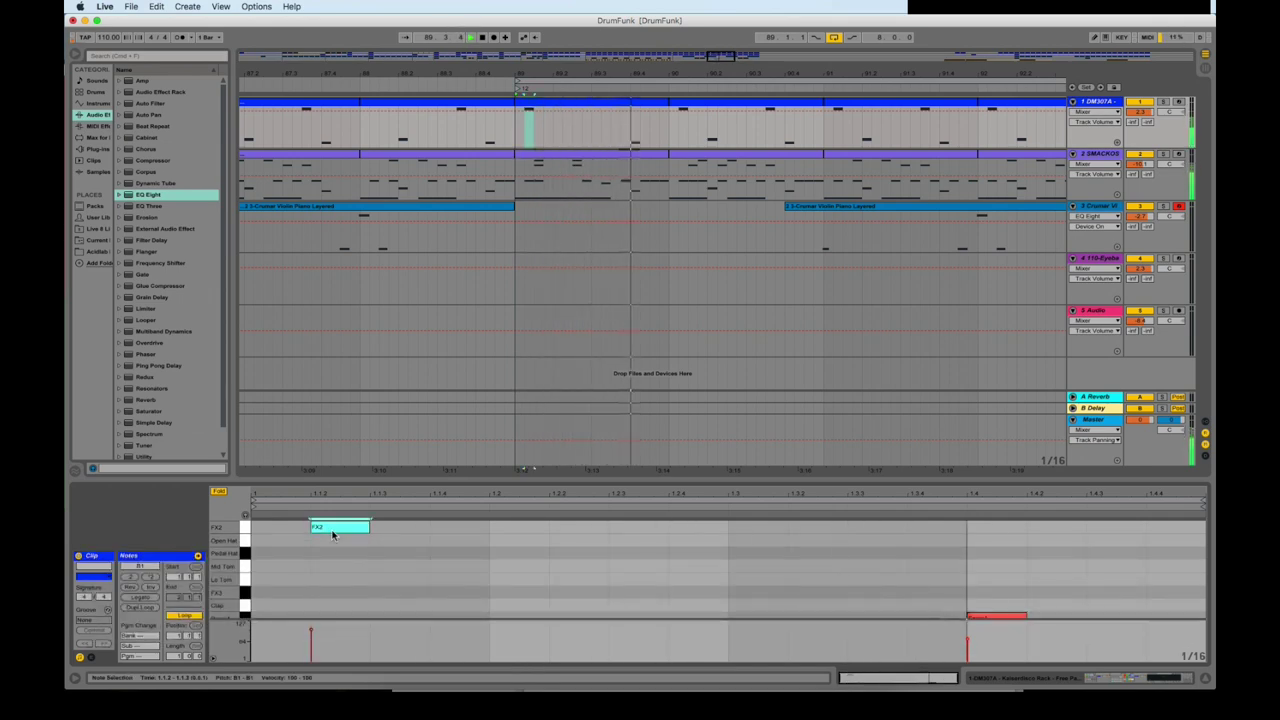
{"action": "key", "text": "space"}
{"action": "key", "text": "super+z"}
{"action": "key", "text": "space"}
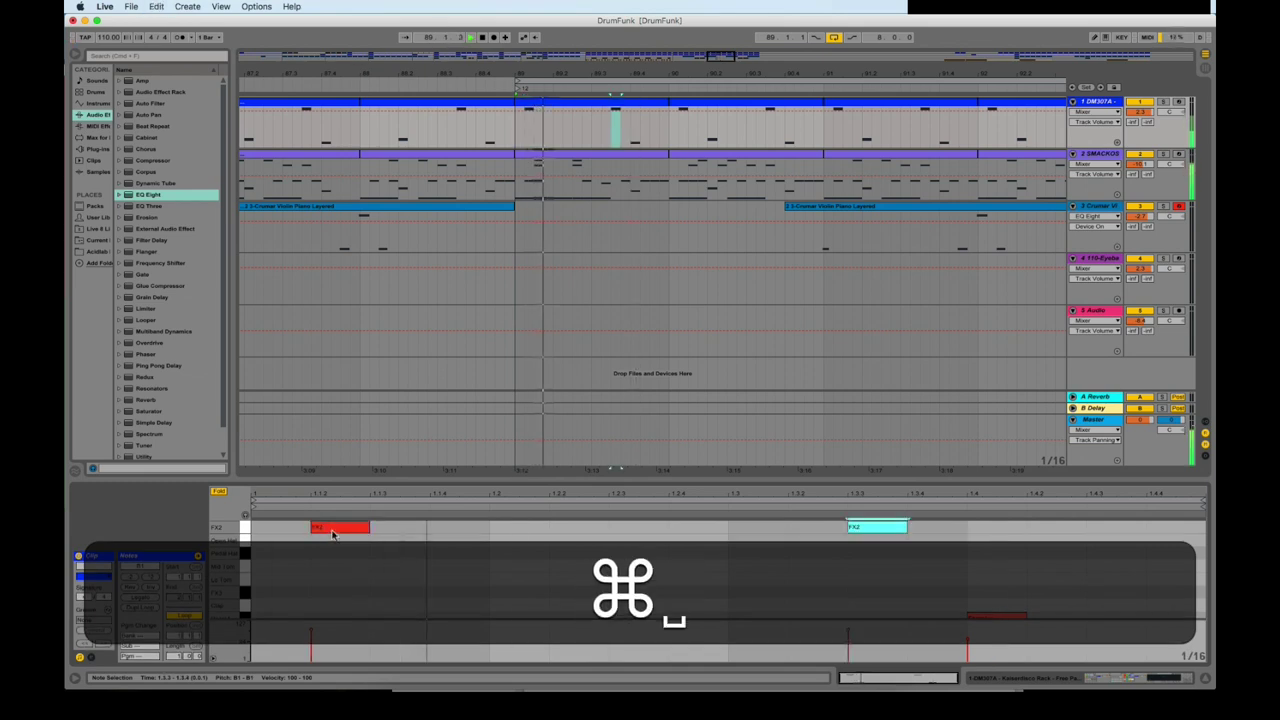
- Play the SMACKOS clip at bar 89 and extend the start of the following Crumar clip back to bar 90
{"action": "key", "text": "space"}
{"action": "left_click", "coordinate": [637, 172]}
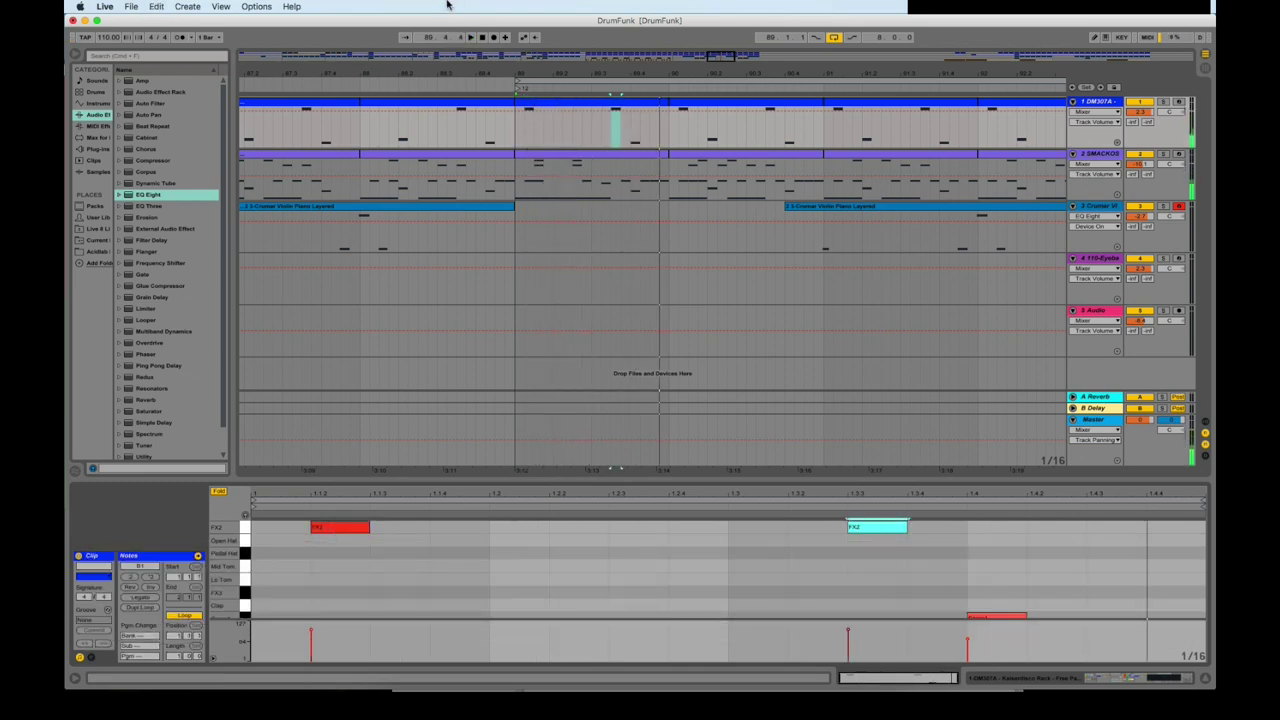
{"action": "left_click", "coordinate": [623, 157]}
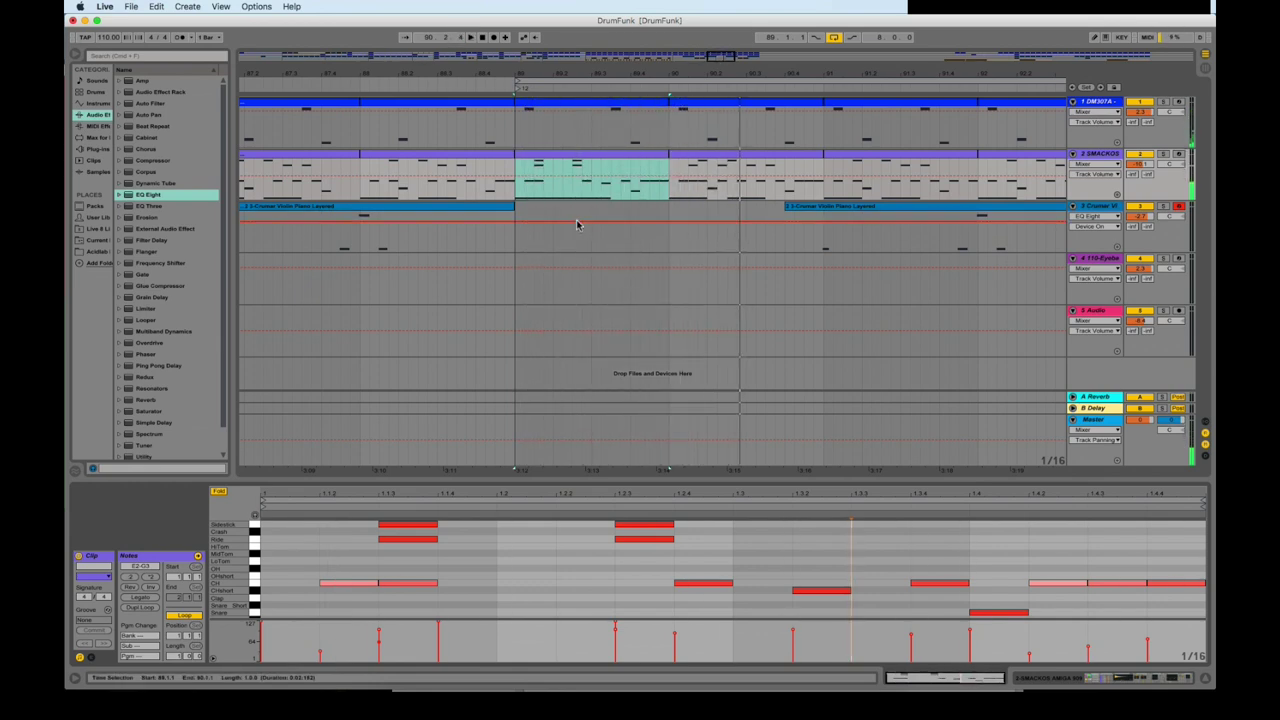
{"action": "key", "text": "space"}
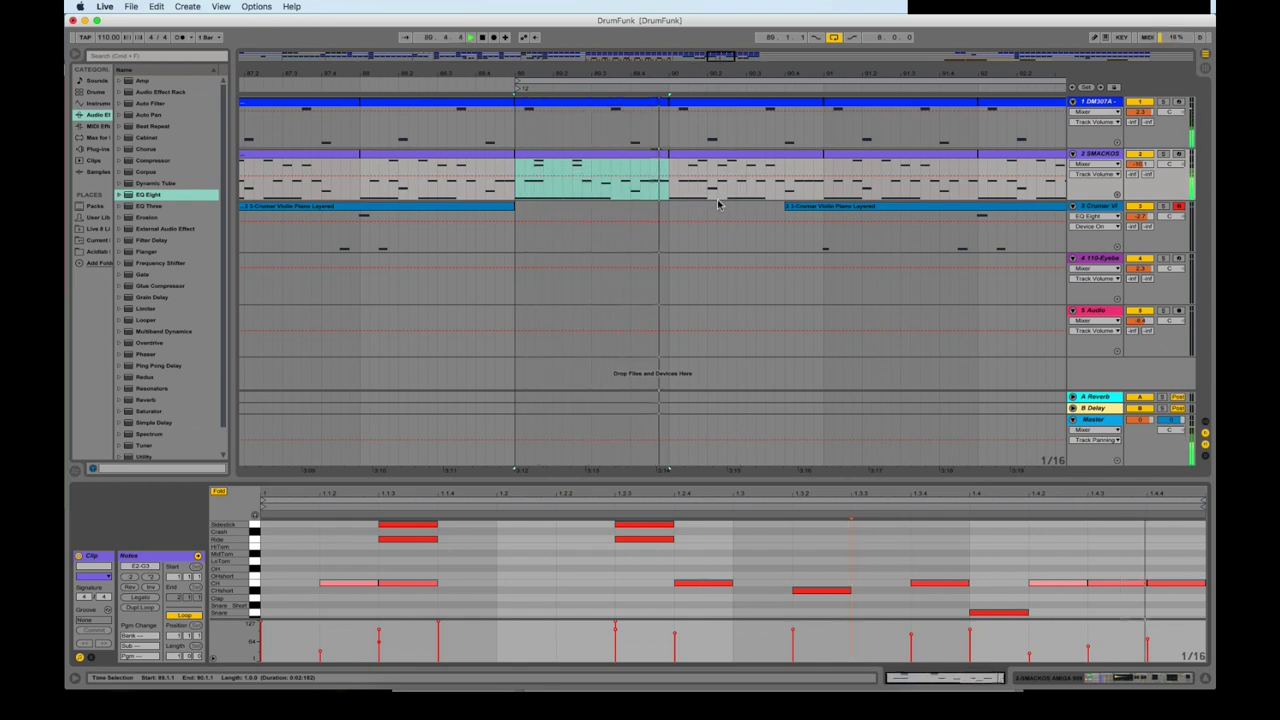
{"action": "left_click_drag", "start_coordinate": [787, 207], "coordinate": [671, 206]}
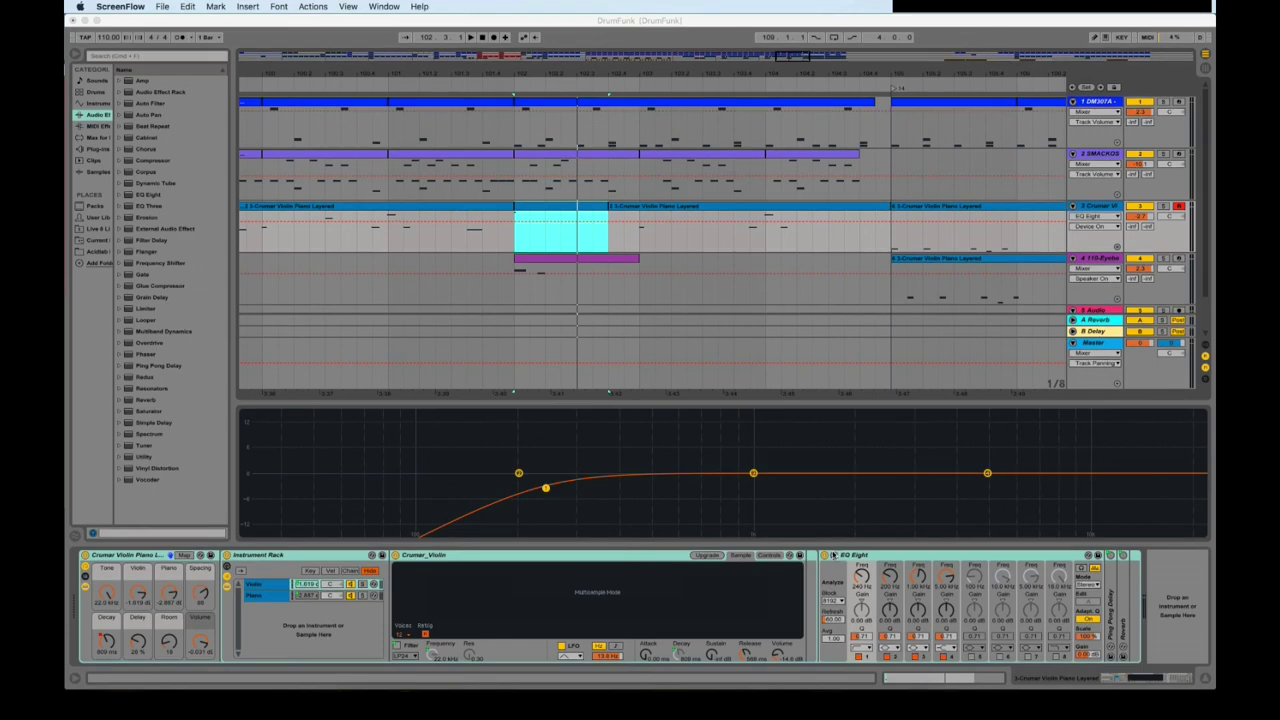
- Fold the Crumar track's expanded EQ Eight display back into the device and play the arrangement from bar 102
{"action": "left_click", "coordinate": [834, 557]}
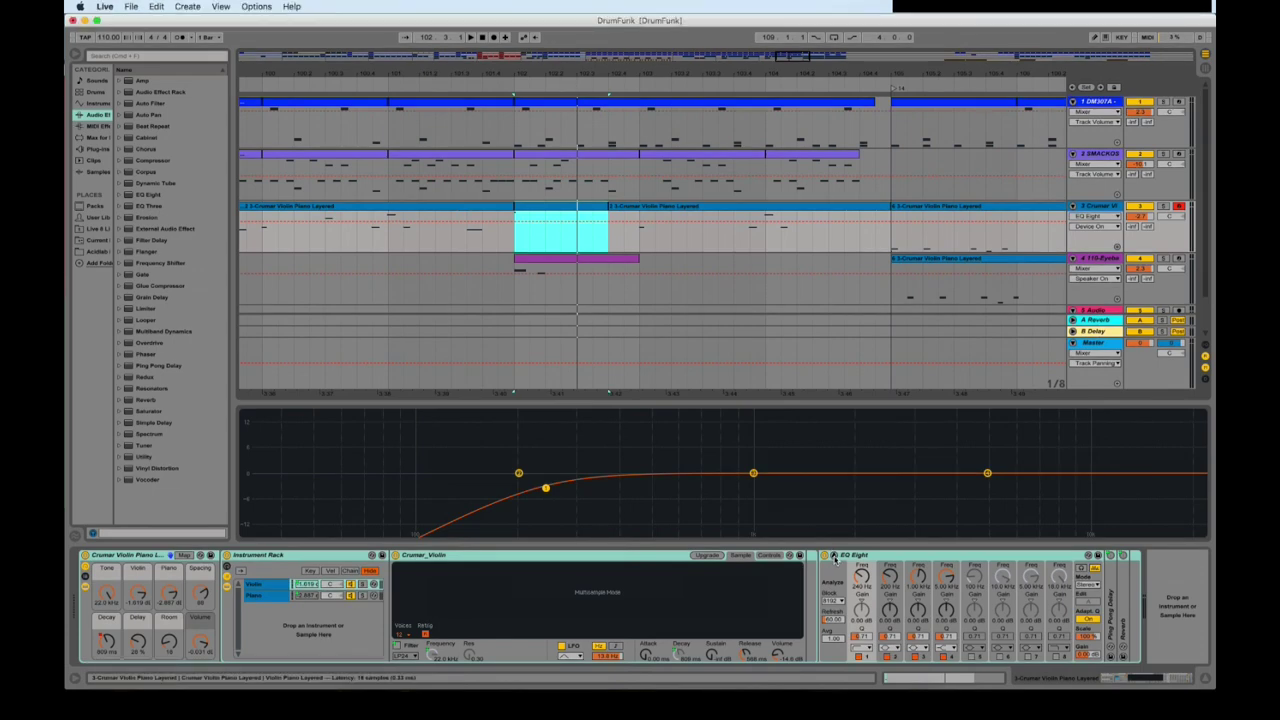
{"action": "left_click", "coordinate": [835, 558]}
{"action": "key", "text": "space"}
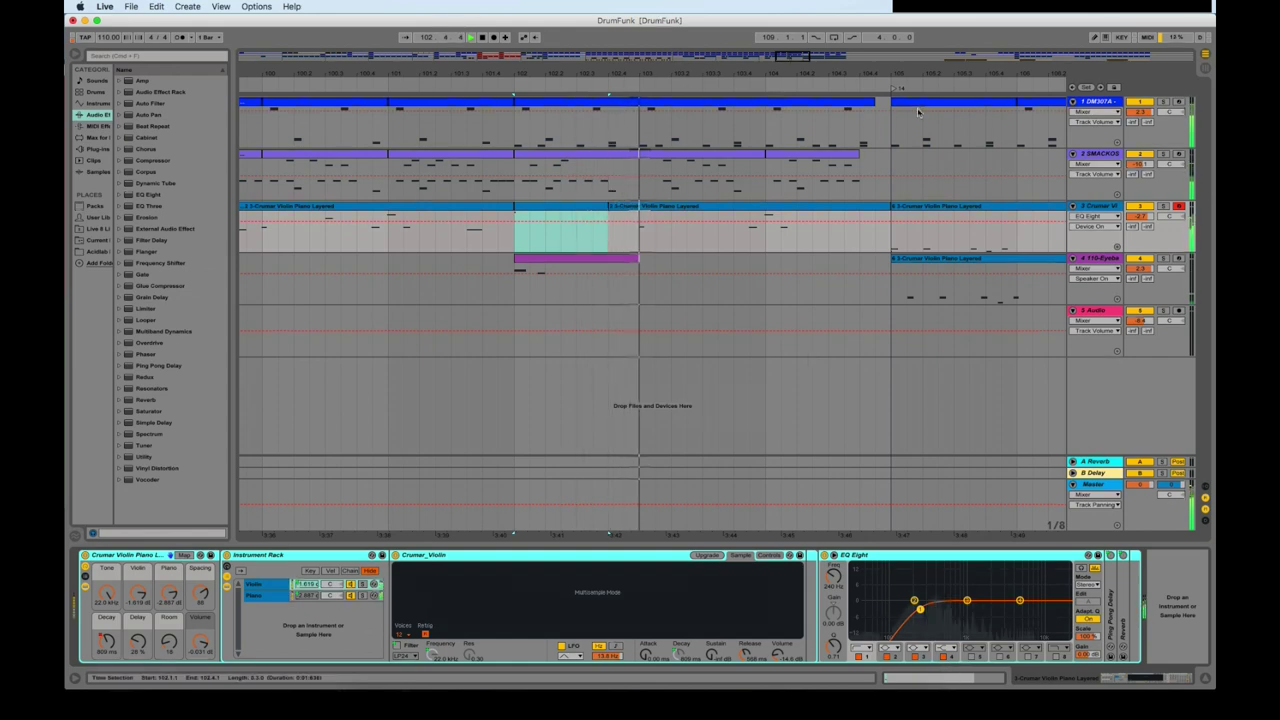
- Play through section 14 and examine the one-bar SMACKOS clips at bars 109 and 111
{"action": "key", "text": "plus"}
{"action": "key", "text": "minus"}
{"action": "key", "text": "minus"}
{"action": "key", "text": "minus"}
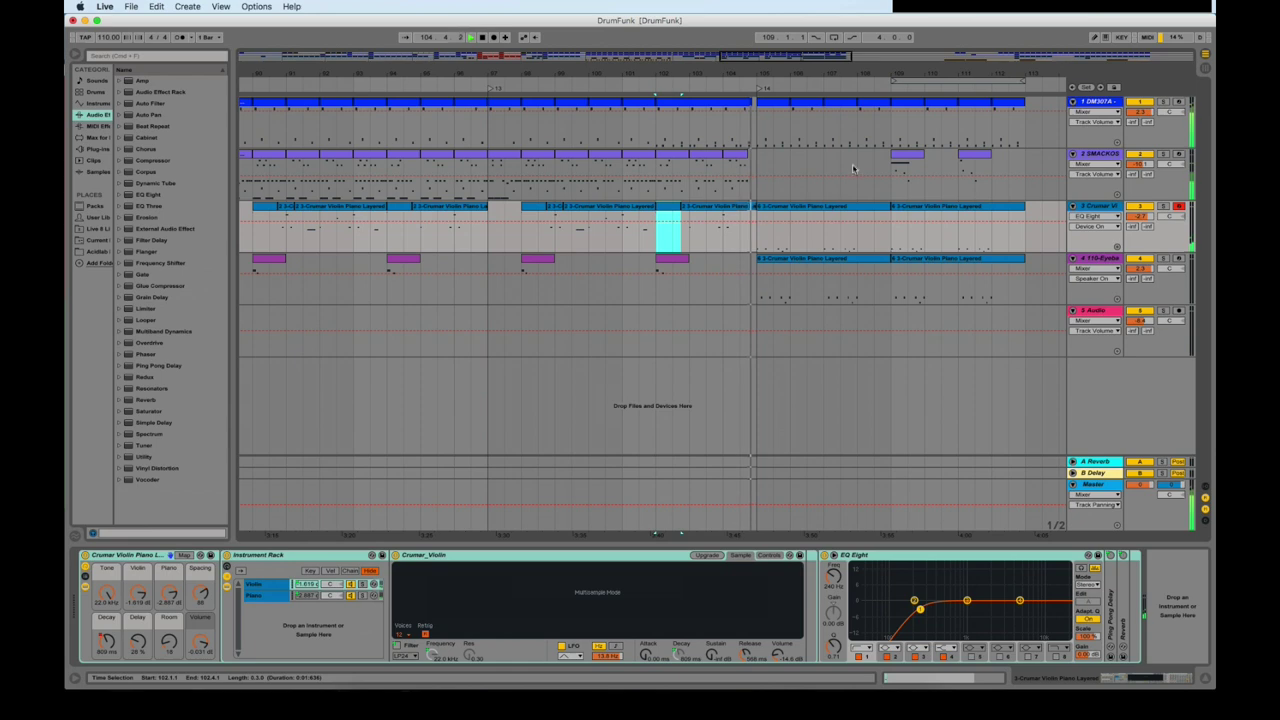
{"action": "scroll", "coordinate": [853, 168], "scroll_direction": "right", "scroll_amount": 2}
{"action": "scroll", "coordinate": [853, 168], "scroll_direction": "right", "scroll_amount": 1}
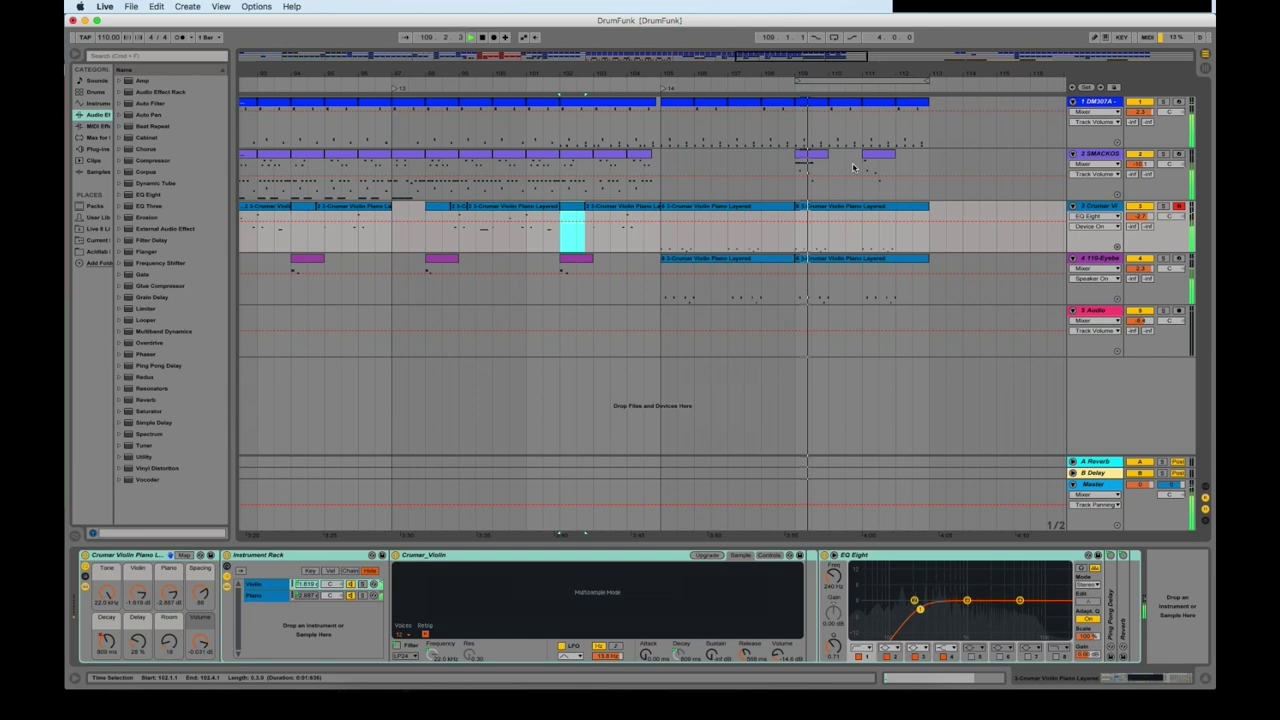
{"action": "left_click", "coordinate": [813, 158]}
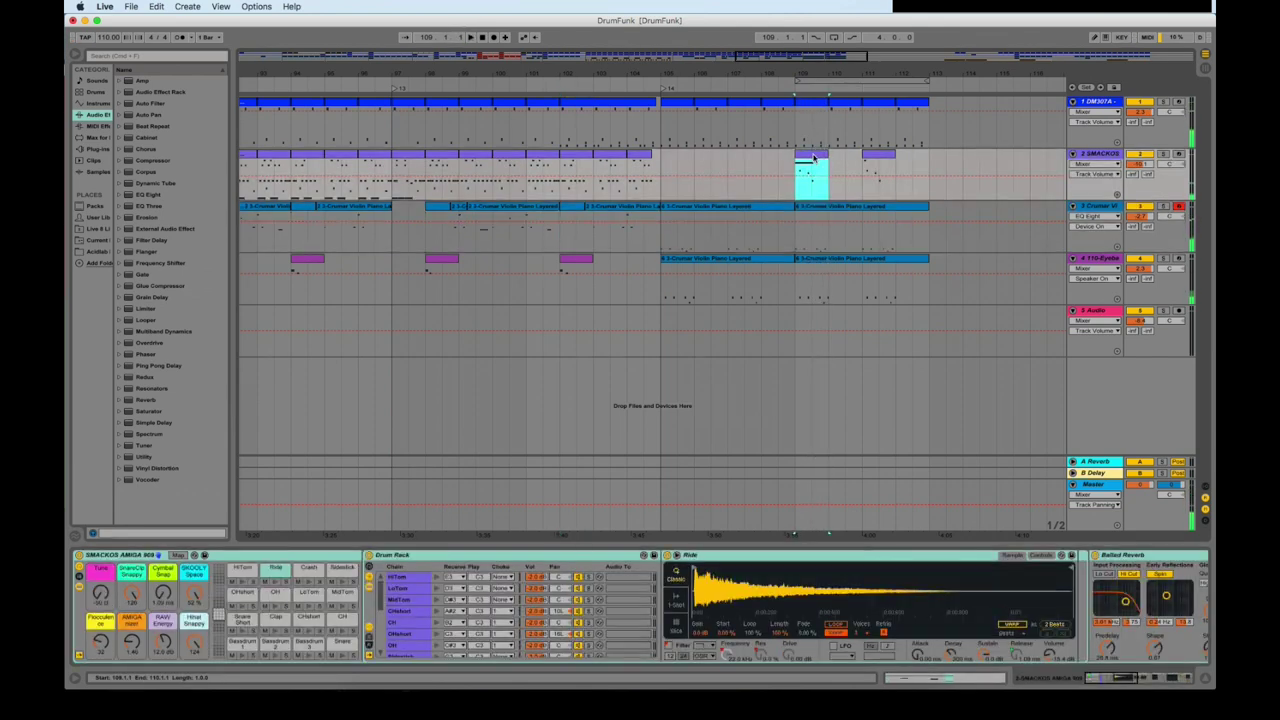
{"action": "left_click", "coordinate": [877, 157]}
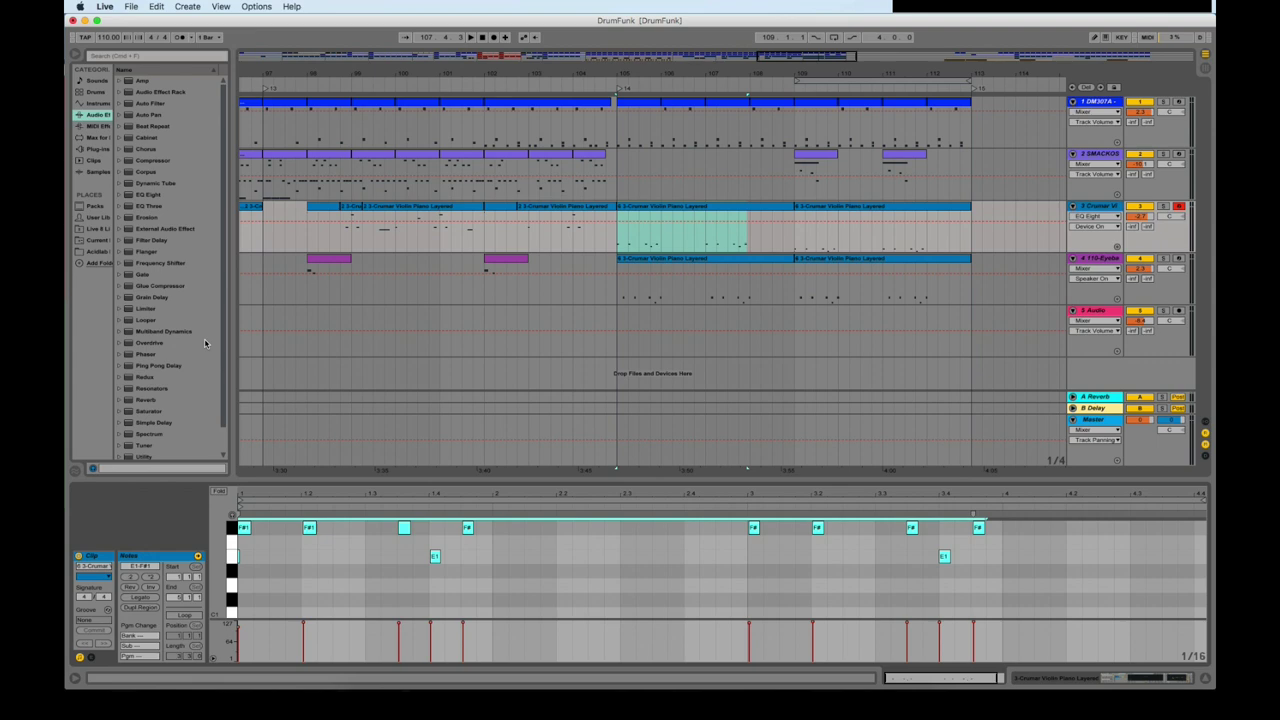
- Transpose the notes of the Crumar clip at bar 105 up one semitone to G1 and F1, and play the transition from bar 103
{"action": "key", "text": "Up"}
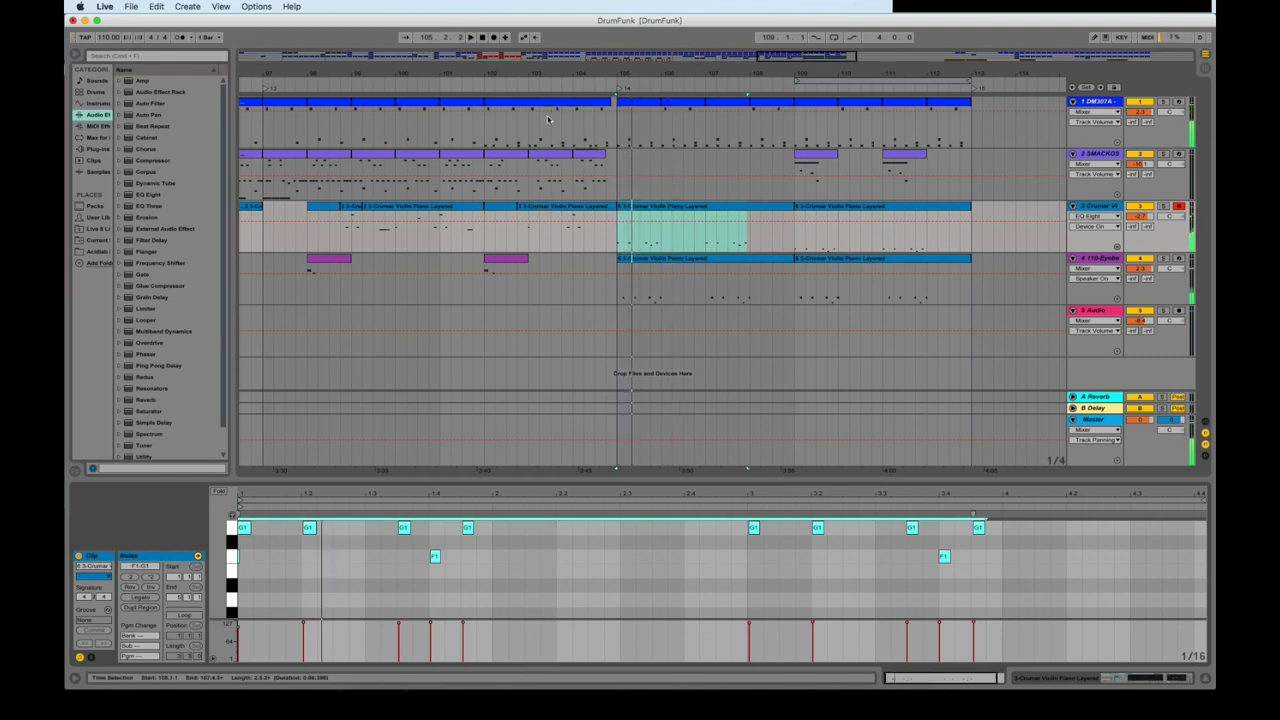
{"action": "left_click", "coordinate": [560, 249]}
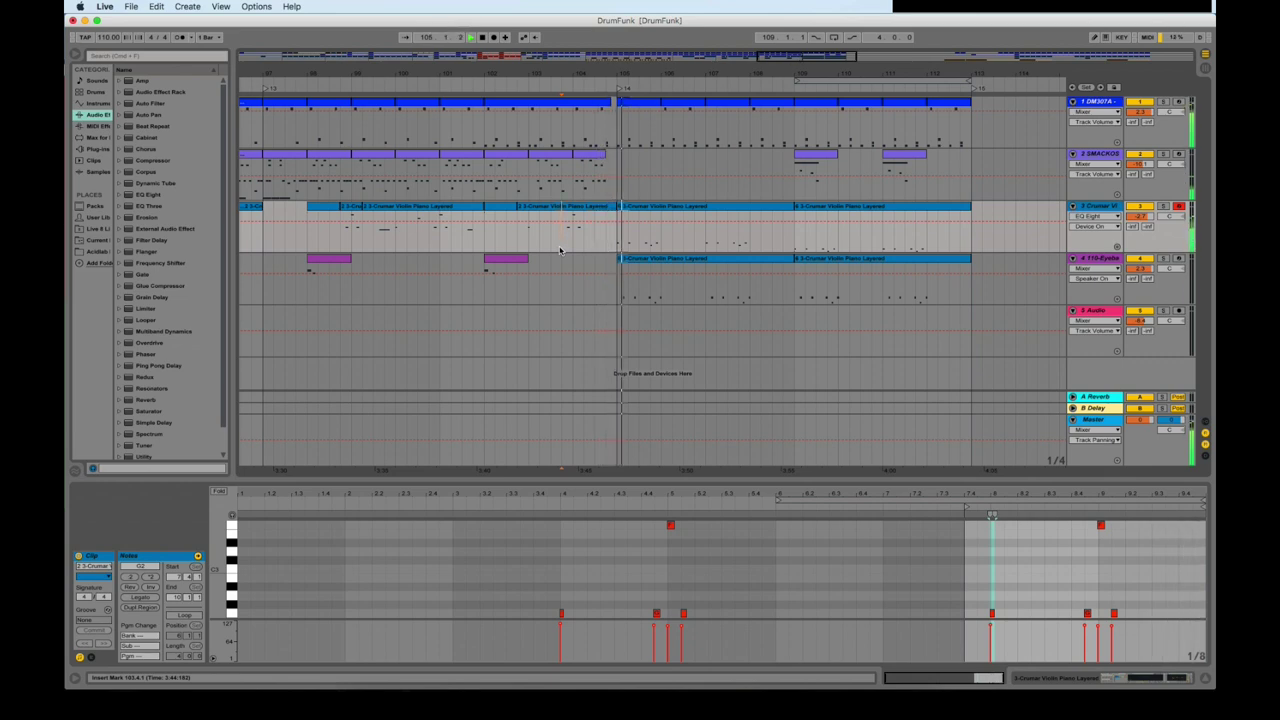
{"action": "key", "text": "space"}
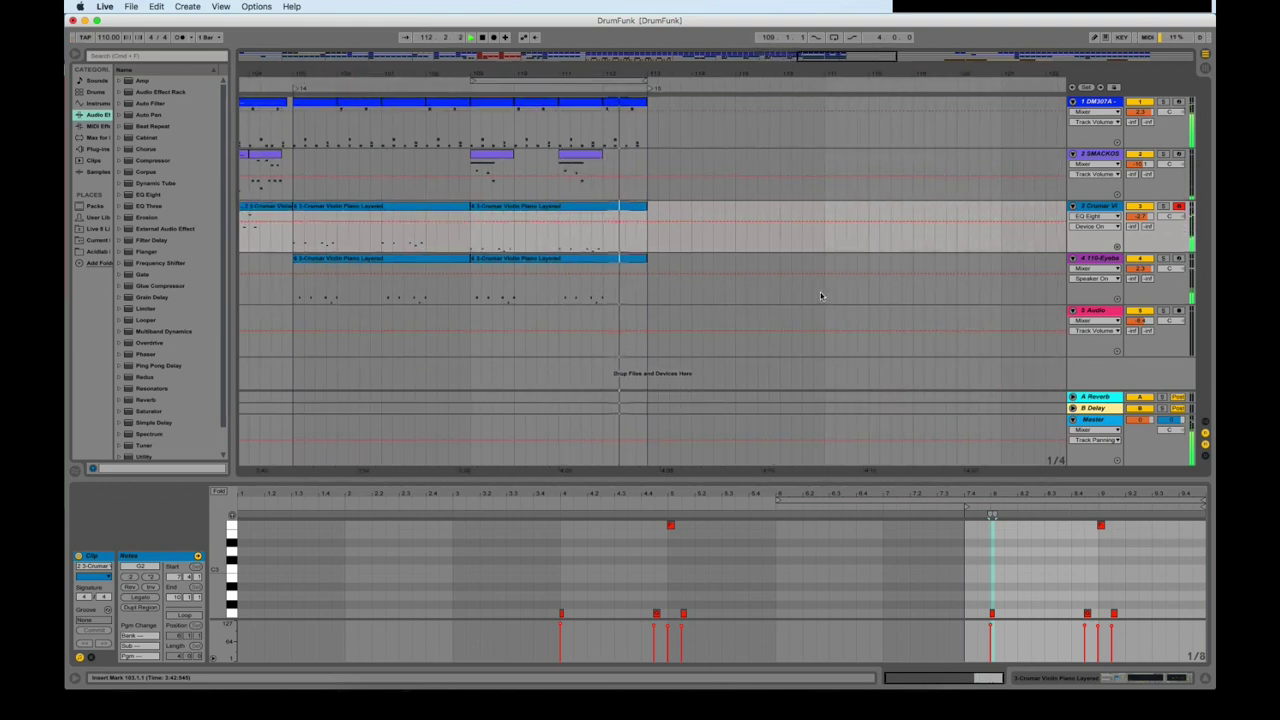
- Play the arrangement from bar 111 into the DM307A and SMACKOS clips at bar 113
{"action": "left_click", "coordinate": [651, 160]}
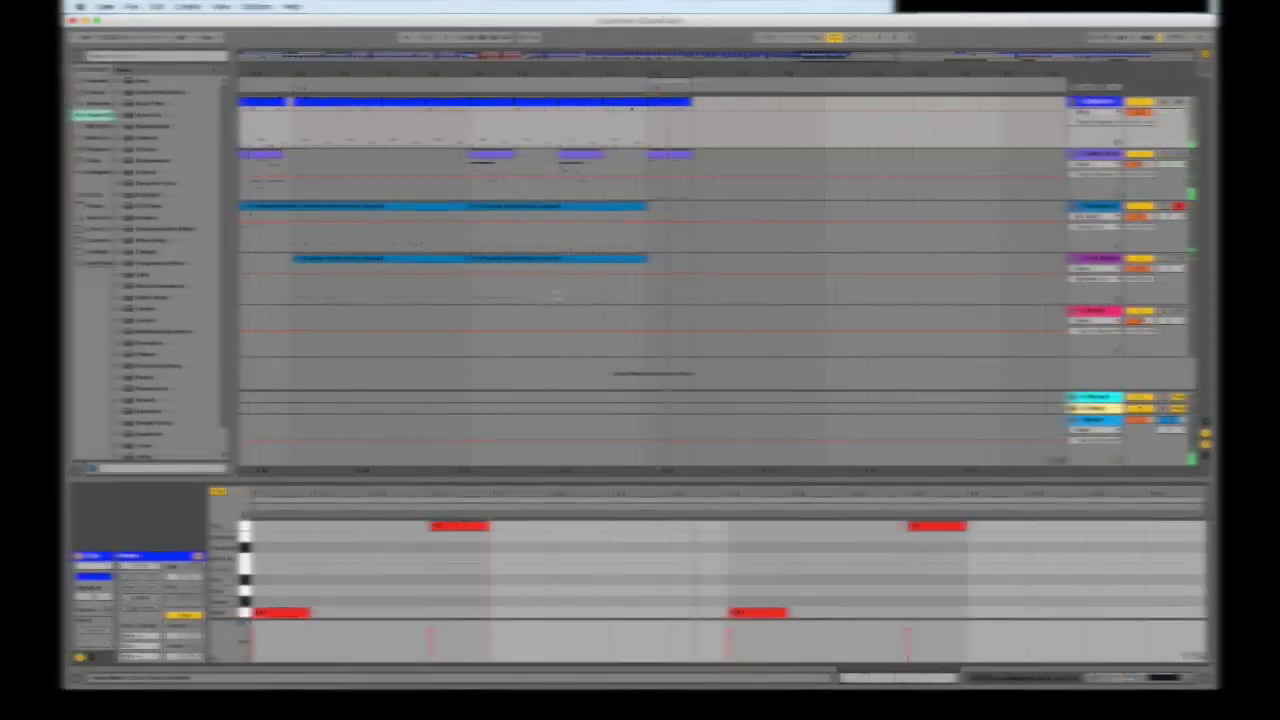
{"action": "left_click", "coordinate": [557, 295]}
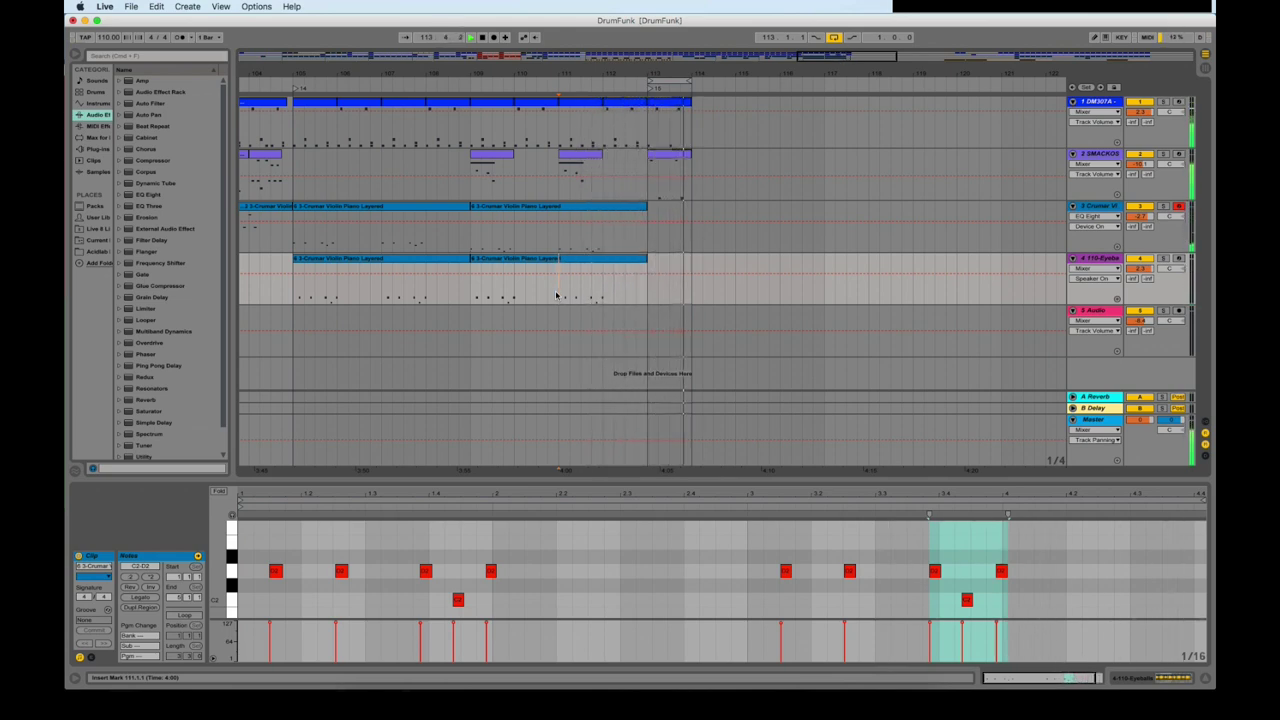
{"action": "key", "text": "space"}
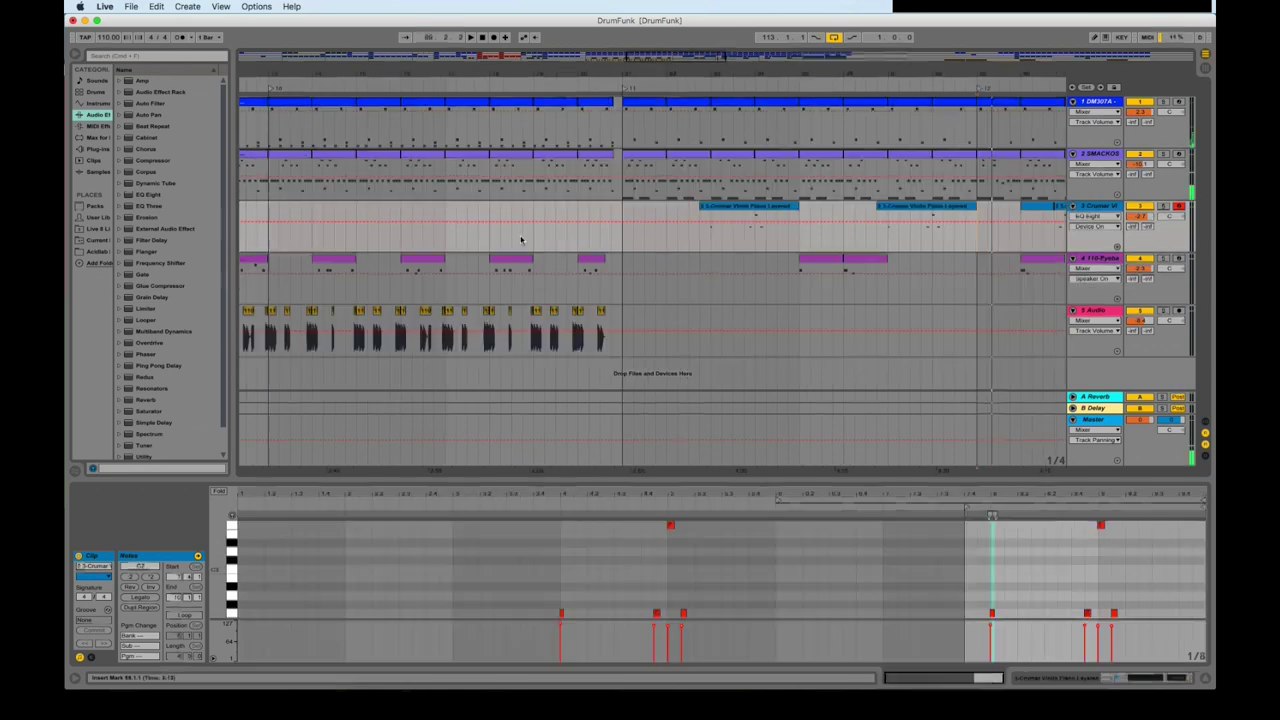
- Play the arrangement from 78.4.1 to review the transition into section 11 and the bars that follow
{"action": "left_click", "coordinate": [520, 238]}
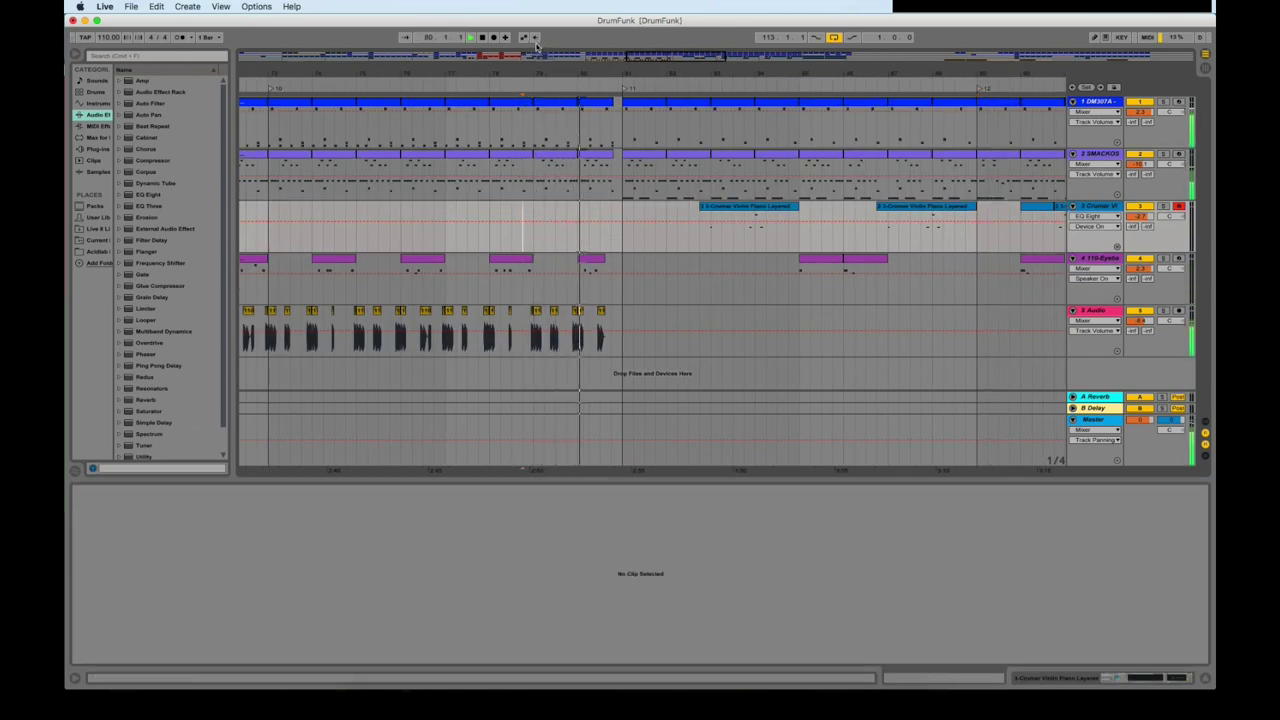
{"action": "scroll", "coordinate": [751, 140], "scroll_direction": "down", "scroll_amount": 3}
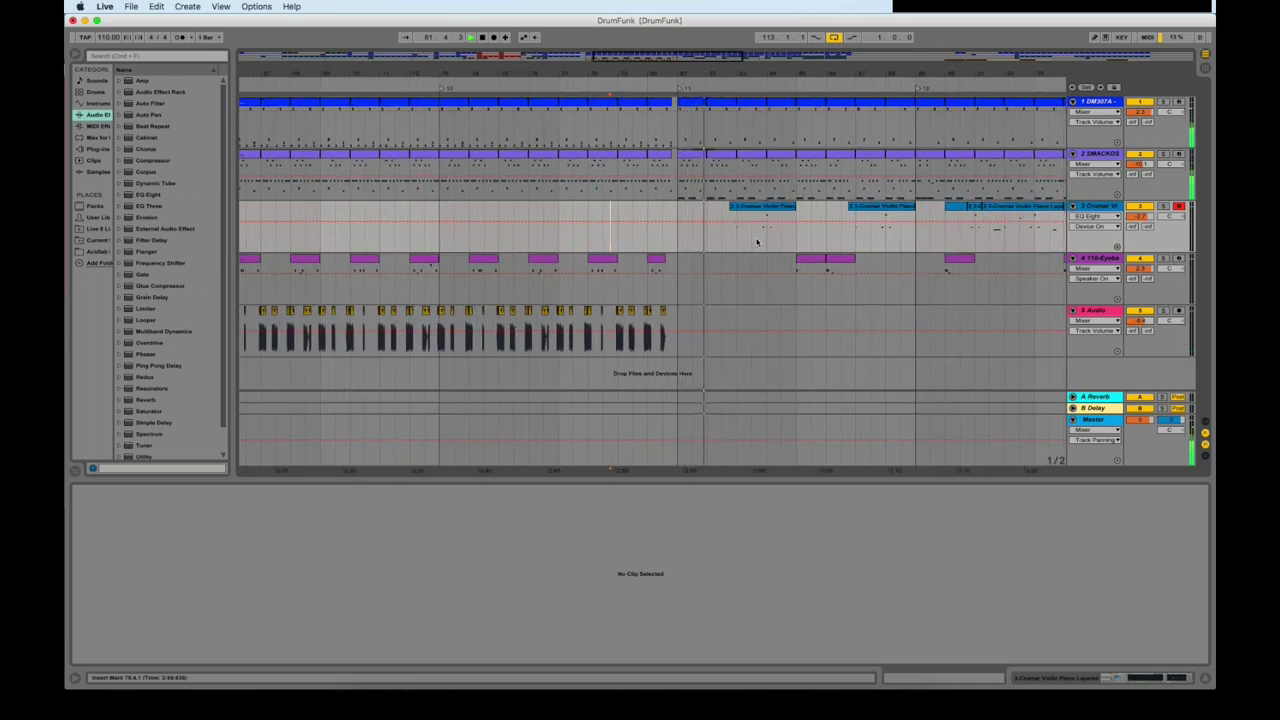
{"action": "scroll", "coordinate": [757, 238], "scroll_direction": "right", "scroll_amount": 3}
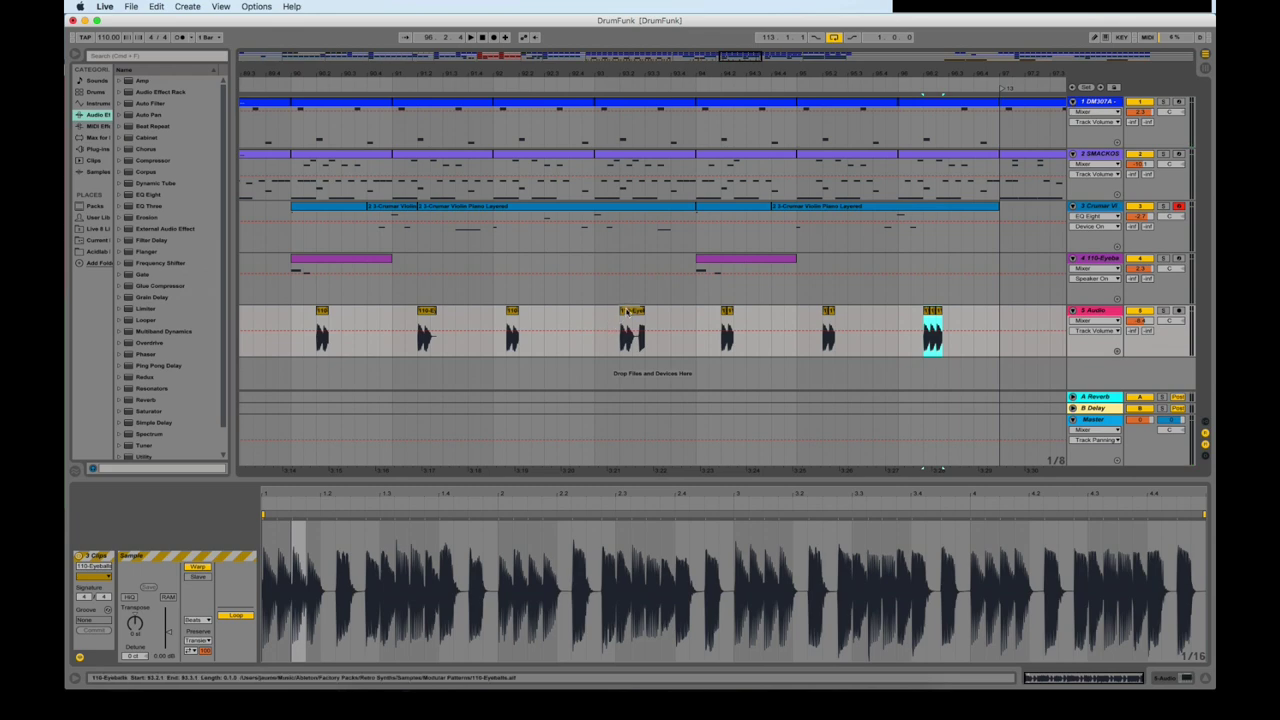
- Split the 110-Eyeballs clip at 93.2.1, repeat its first slice up to 93.2.4, and play the result
{"action": "left_click", "coordinate": [628, 312]}
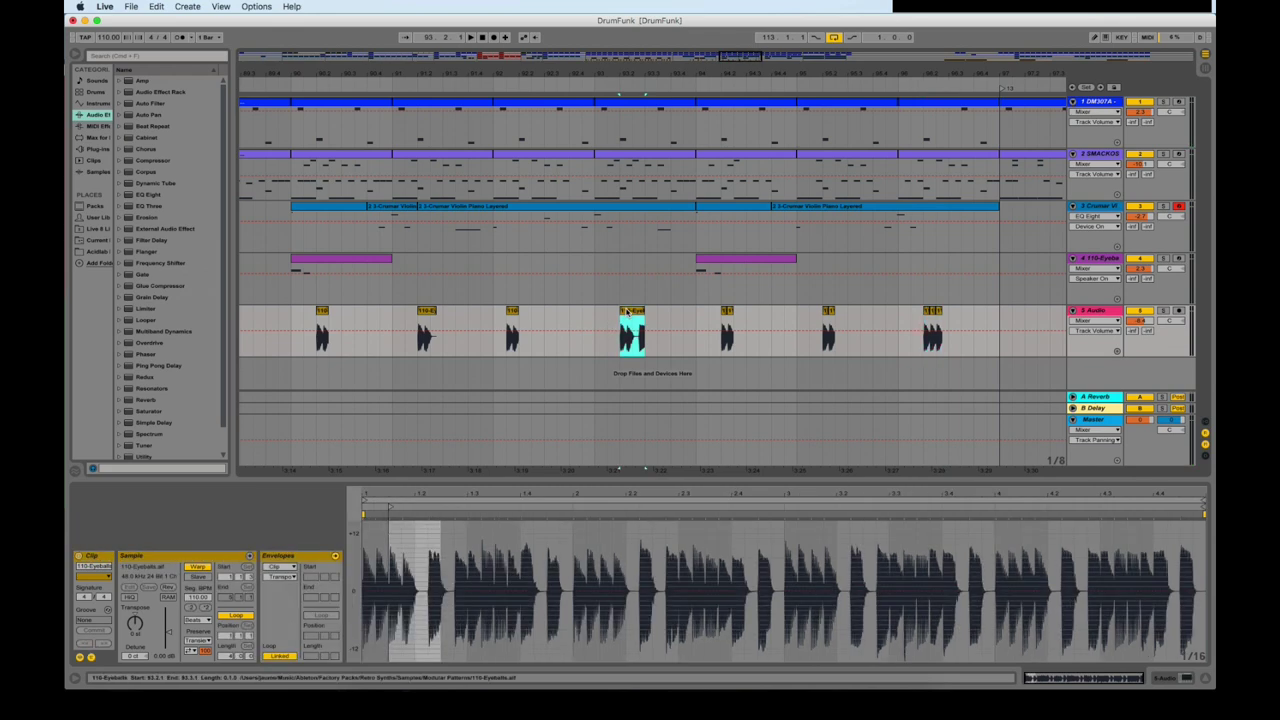
{"action": "key", "text": "super+e"}
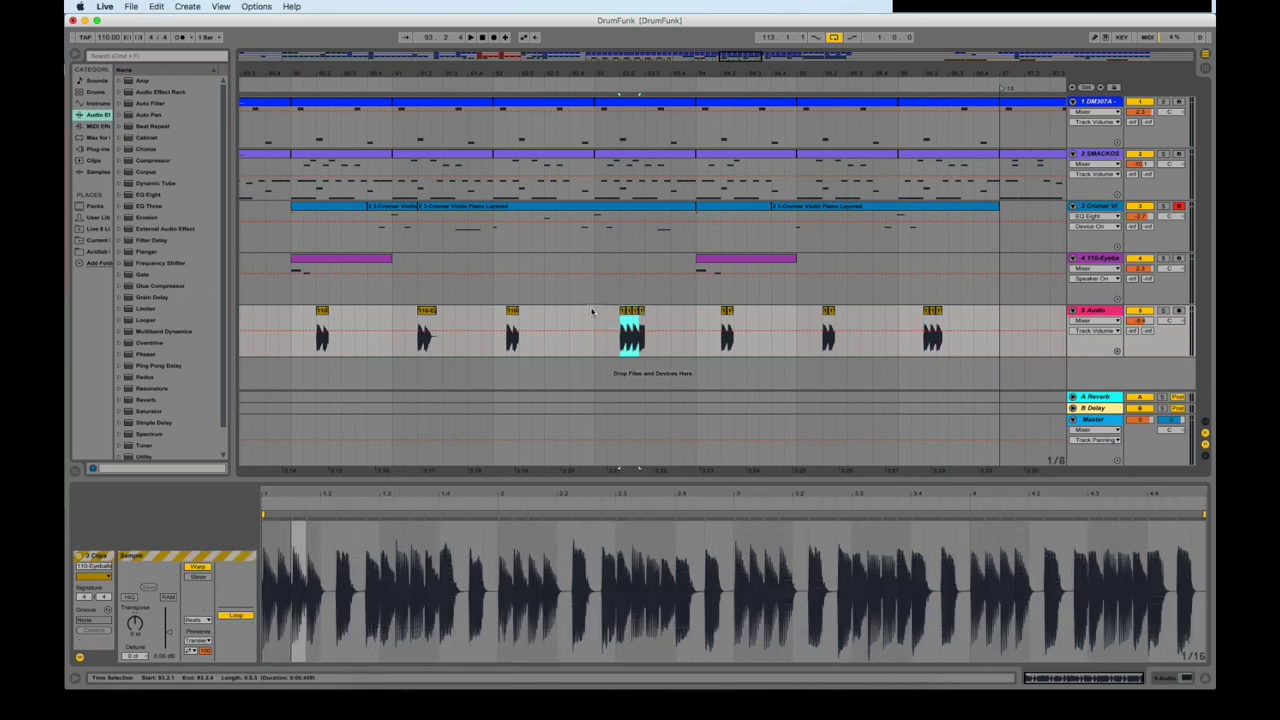
{"action": "left_click", "coordinate": [586, 300]}
{"action": "key", "text": "space"}
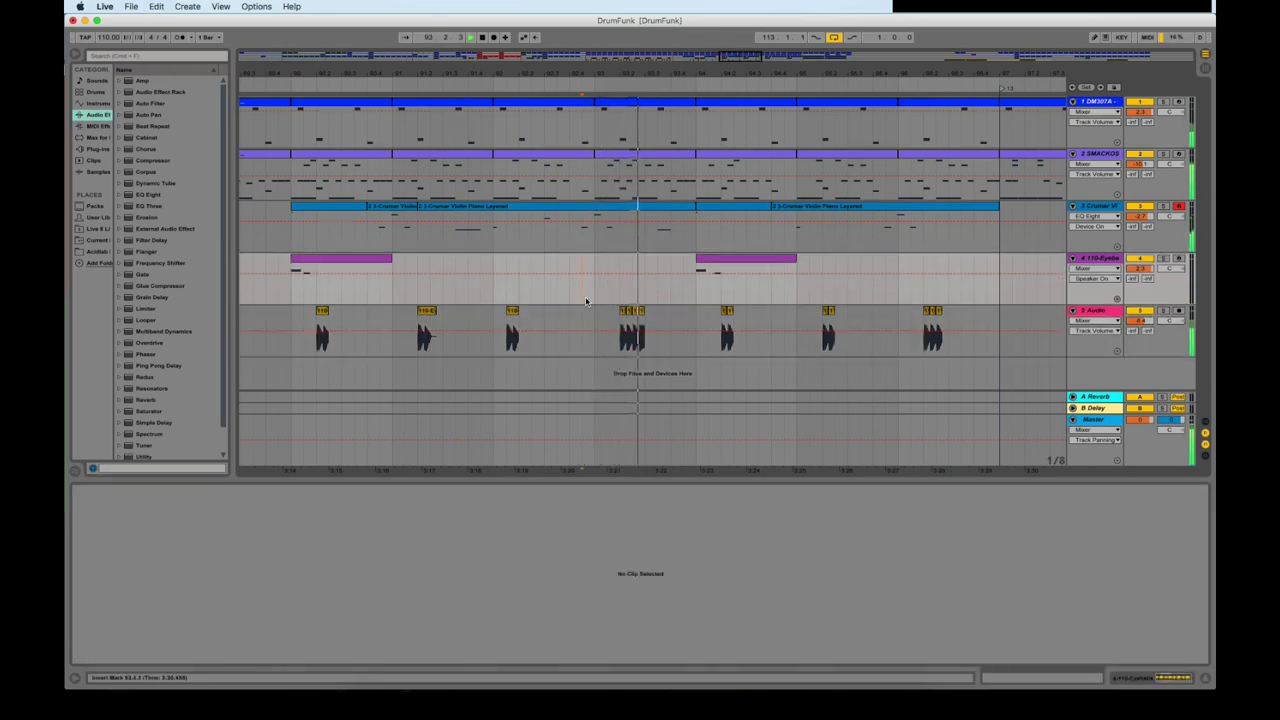
- Delete the leftover 110-Eyeballs slice at 93.2.4 and play the arrangement from bar 93
{"action": "left_click", "coordinate": [641, 313]}
{"action": "left_click", "coordinate": [641, 318]}
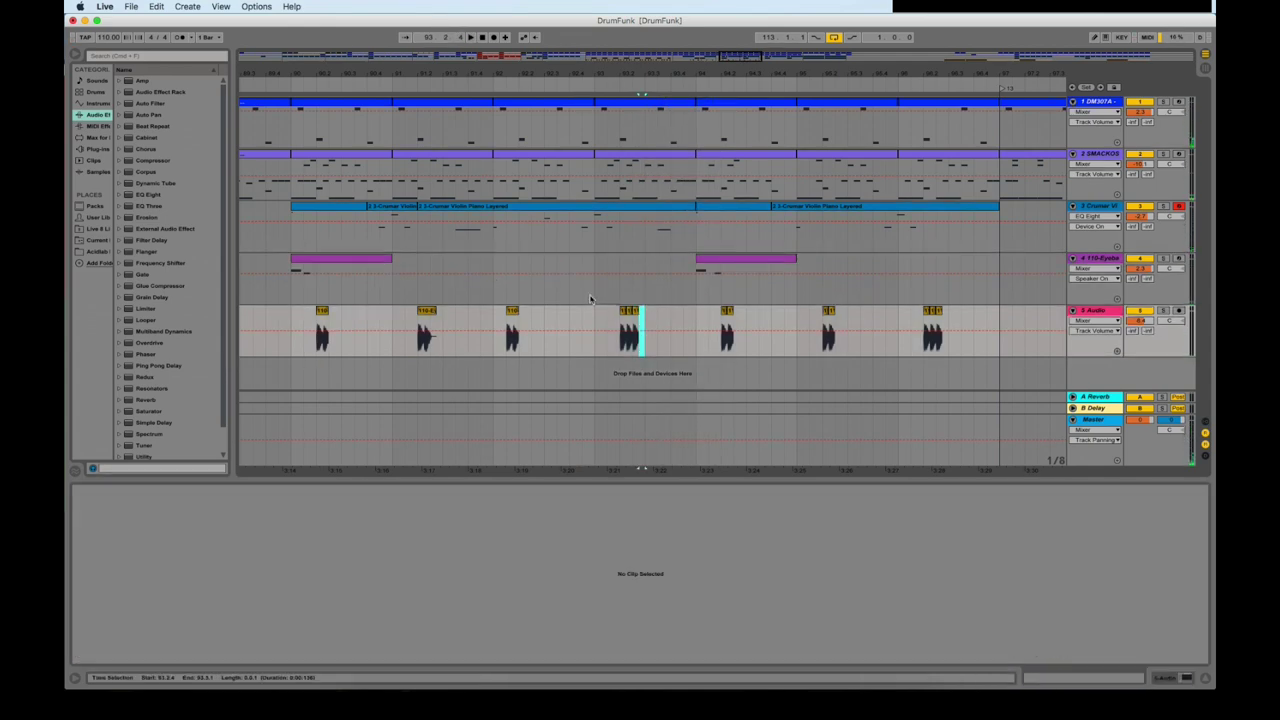
{"action": "left_click", "coordinate": [594, 297]}
{"action": "key", "text": "space"}
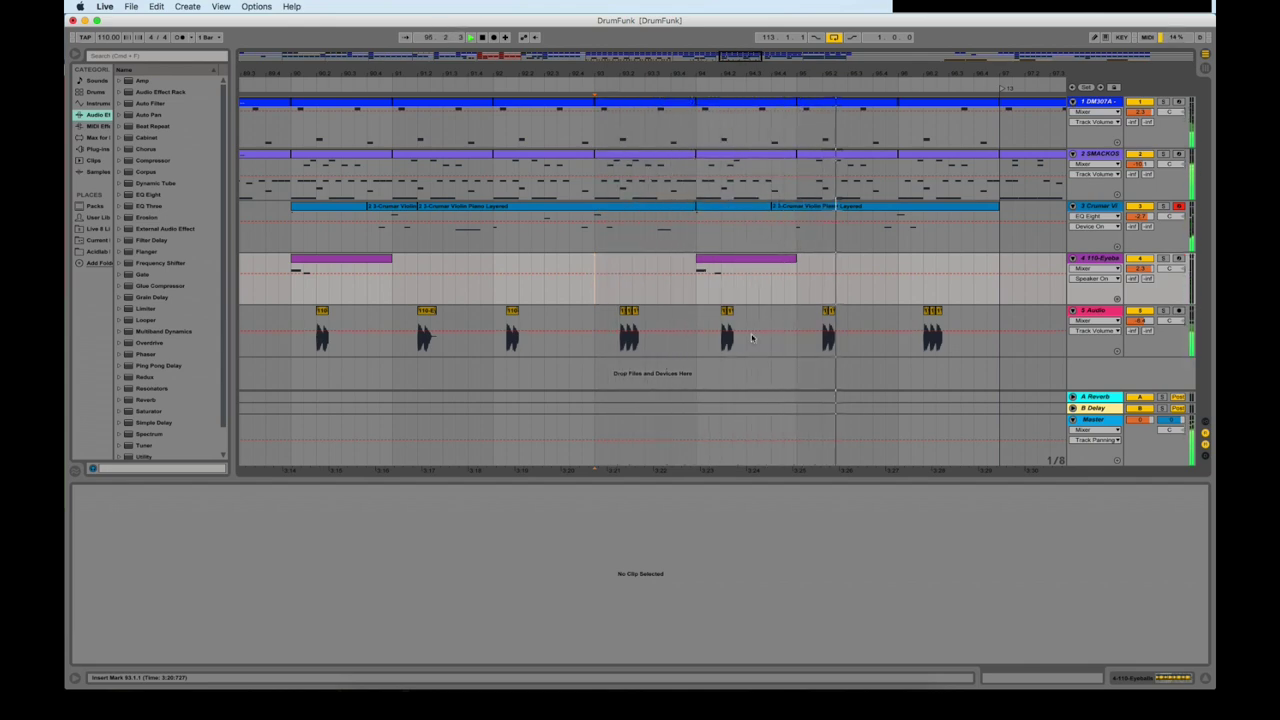
- Follow the playback through section 13 toward section 14 to review how the clips are arranged
{"action": "scroll", "coordinate": [967, 288], "scroll_direction": "right", "scroll_amount": 5}
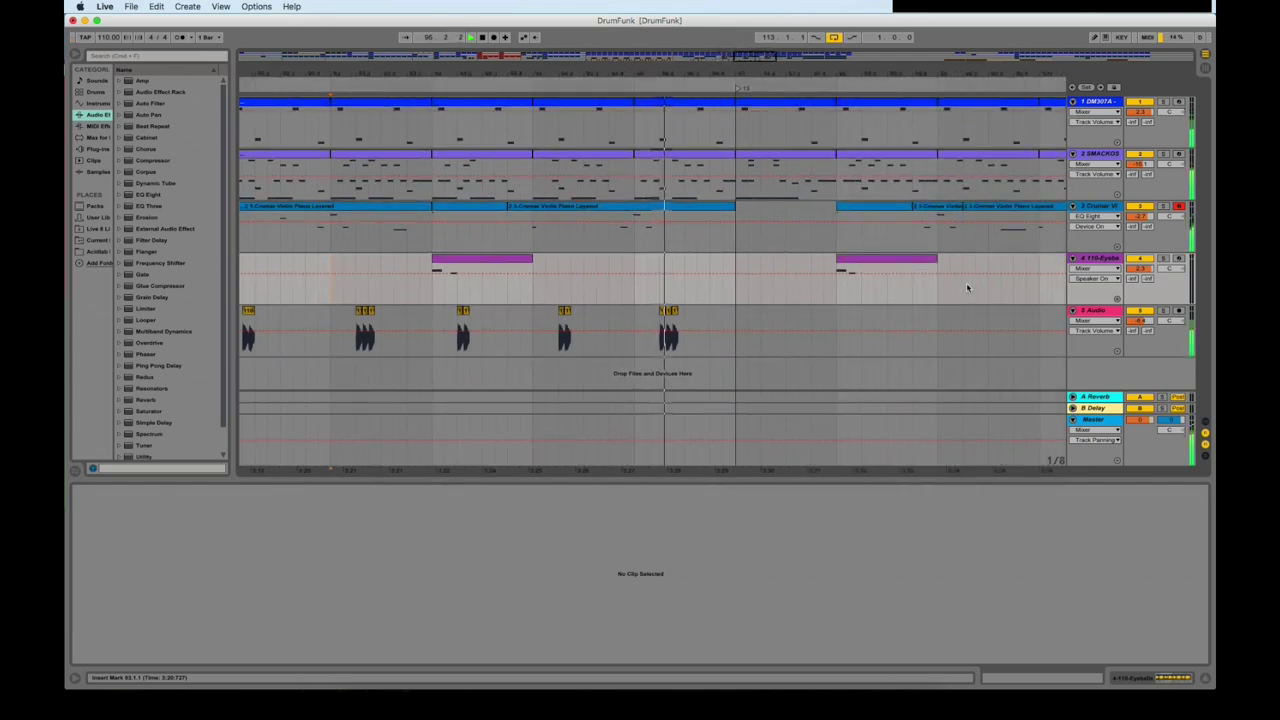
{"action": "scroll", "coordinate": [966, 286], "scroll_direction": "right", "scroll_amount": 4}
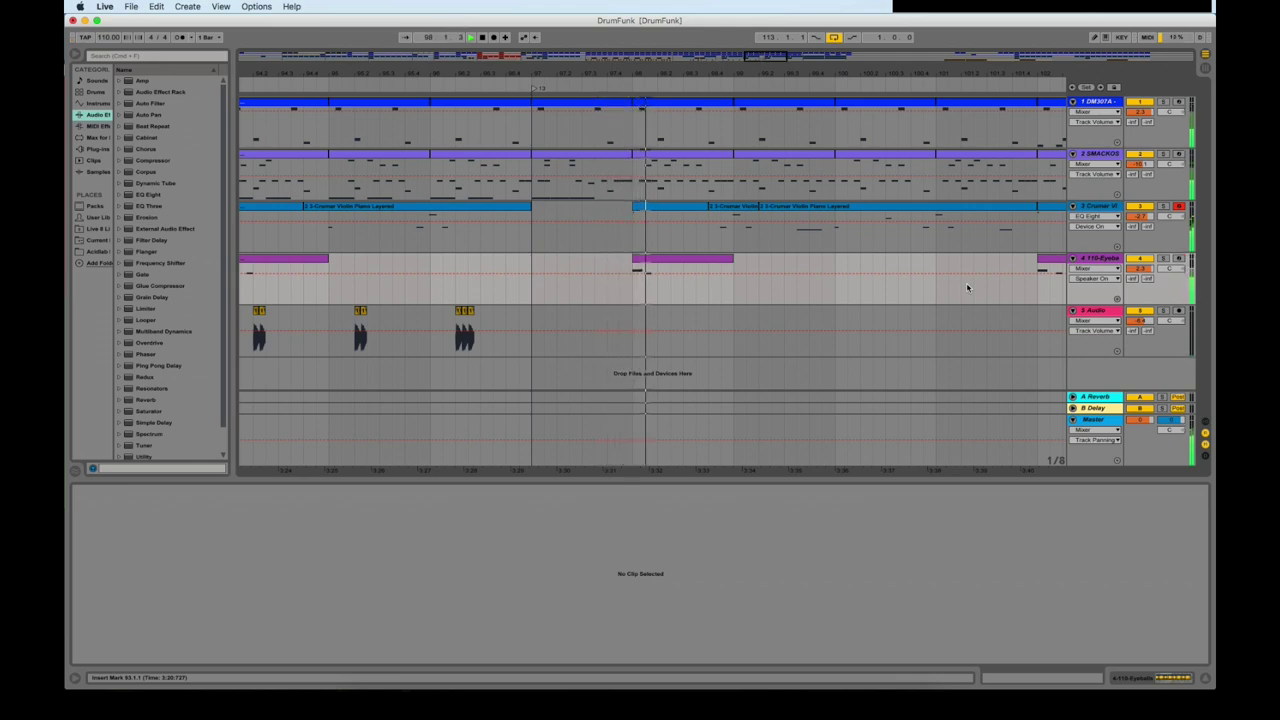
{"action": "scroll", "coordinate": [966, 288], "scroll_direction": "right", "scroll_amount": 3}
{"action": "scroll", "coordinate": [966, 287], "scroll_direction": "right", "scroll_amount": 4}
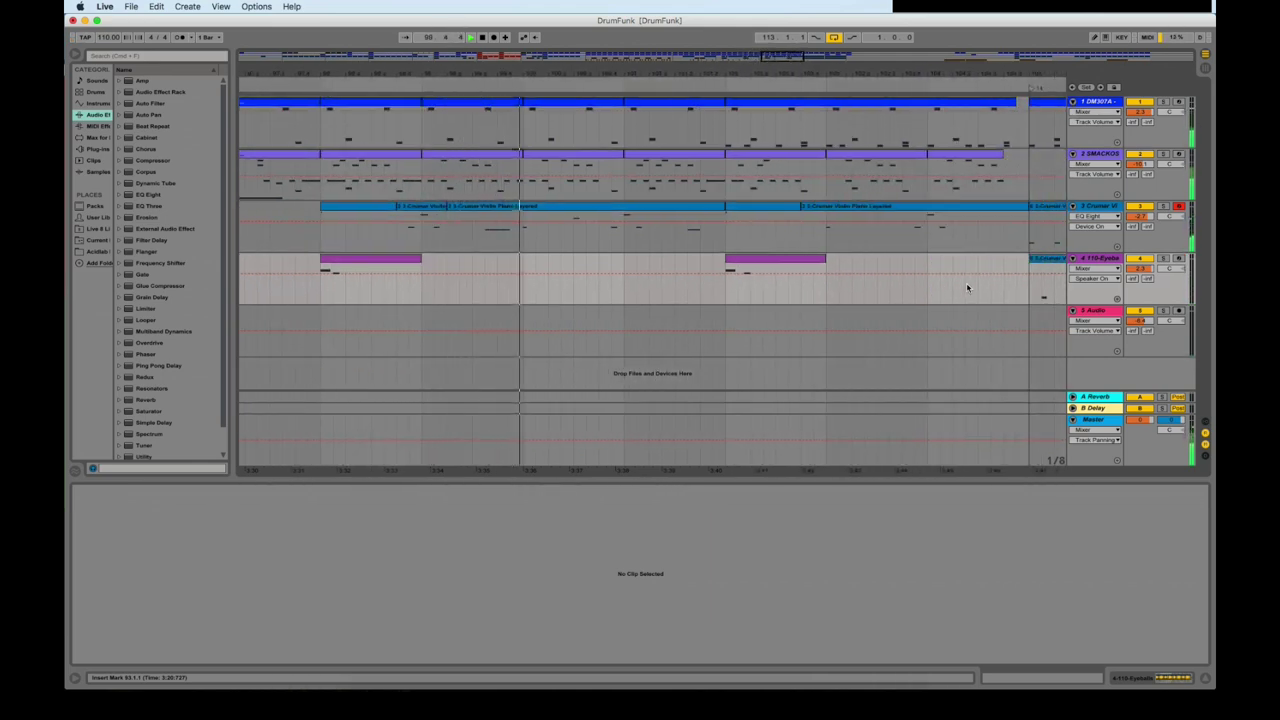
{"action": "left_click_drag", "start_coordinate": [766, 56], "coordinate": [795, 62]}
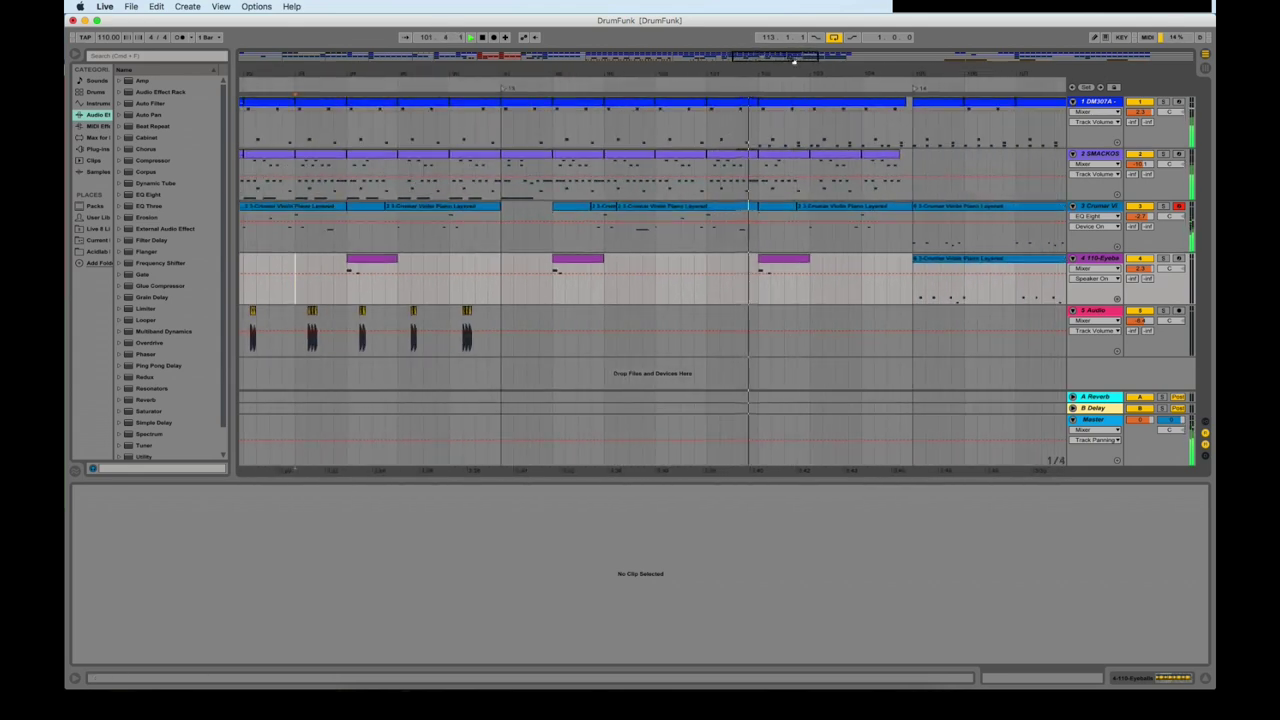